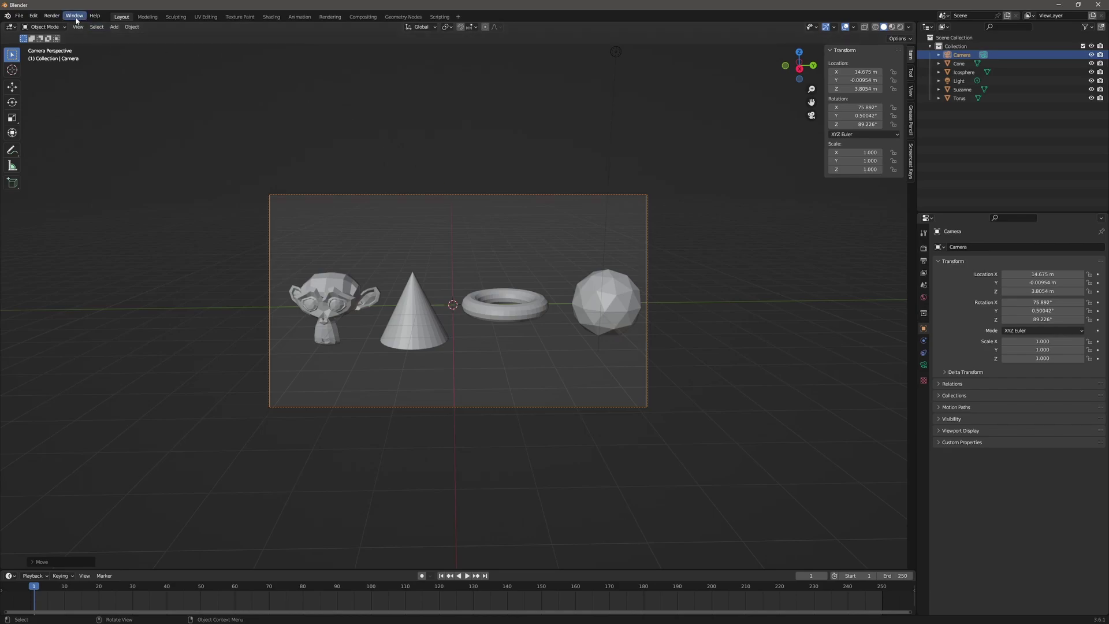
Render the current scene as a still image and close the render result
click(52, 15)
click(64, 25)
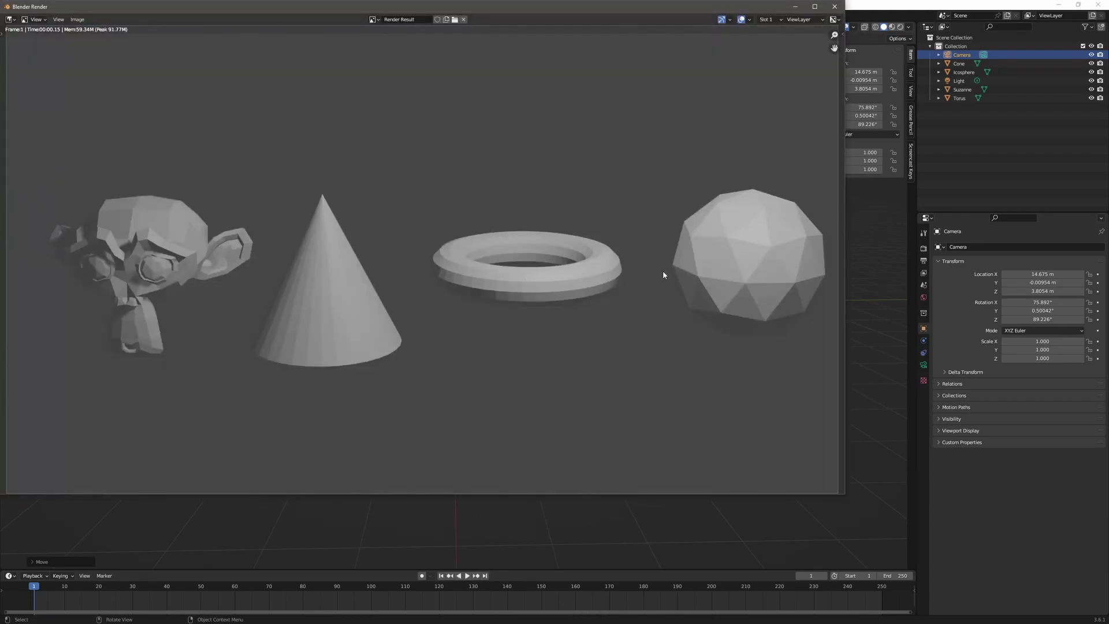
click(835, 6)
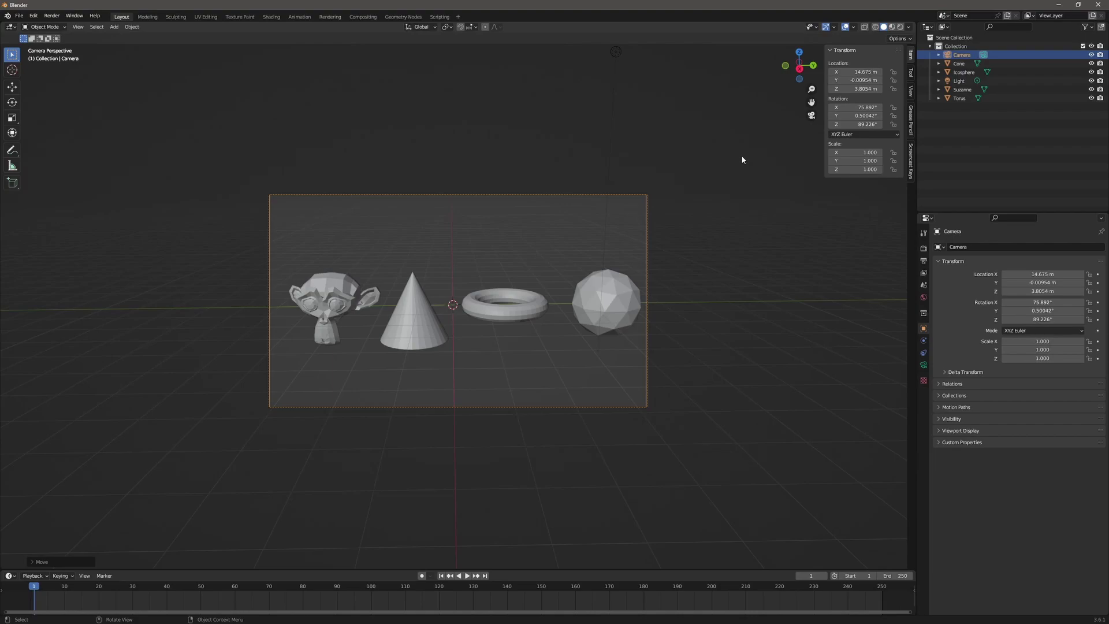
Leave the camera view and add a blank Grease Pencil object to the scene
click(725, 158)
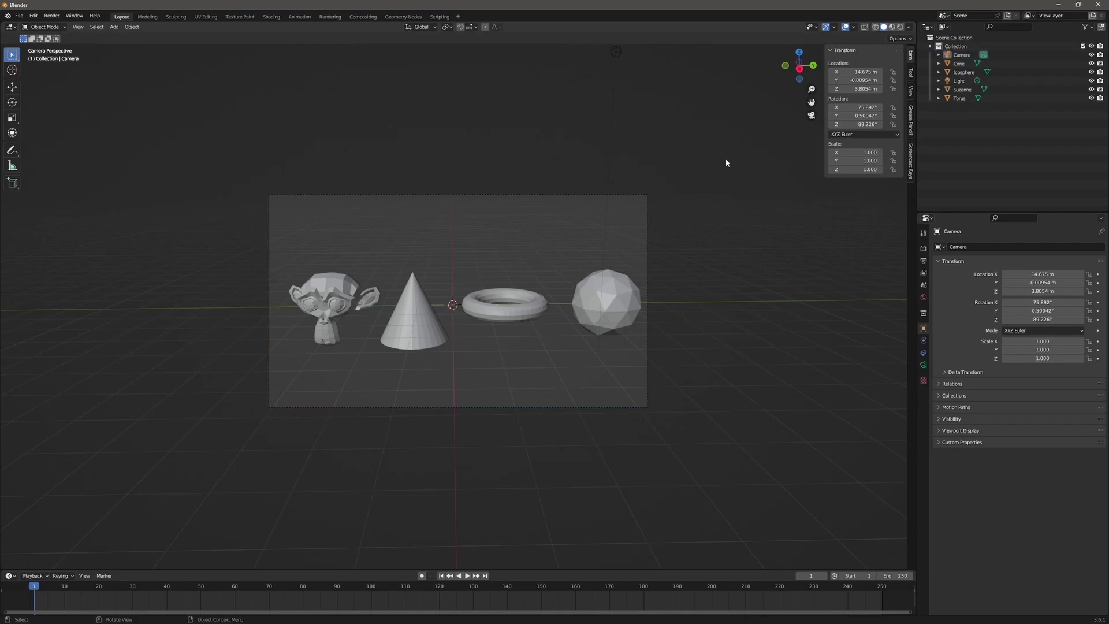
middle_drag(726, 158, 734, 164)
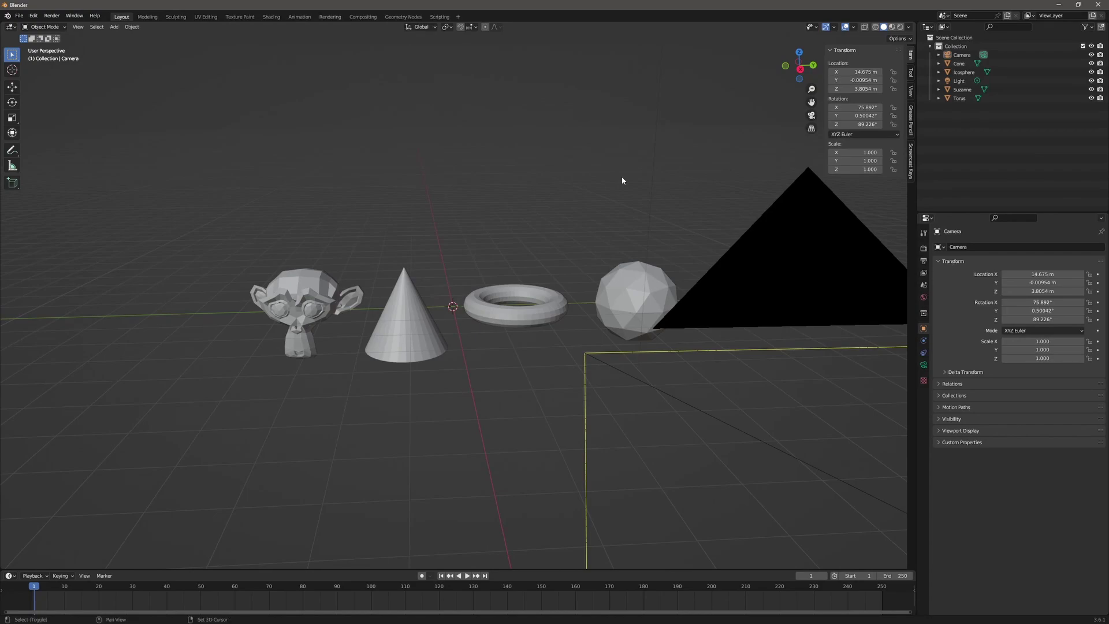
key(shift+a)
mouse_move(593, 233)
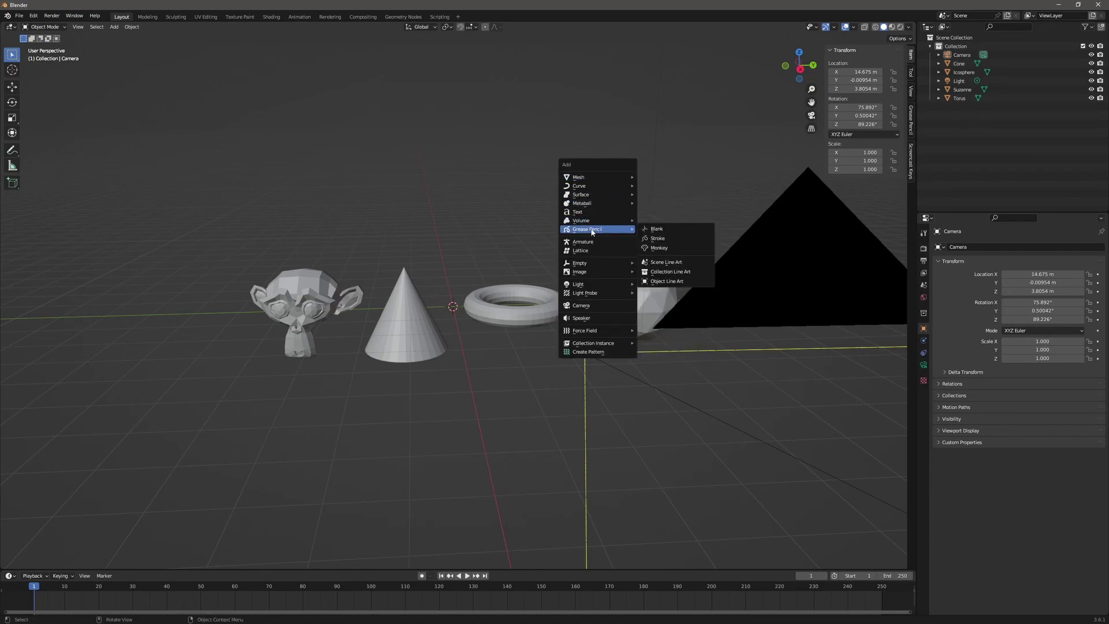
click(664, 231)
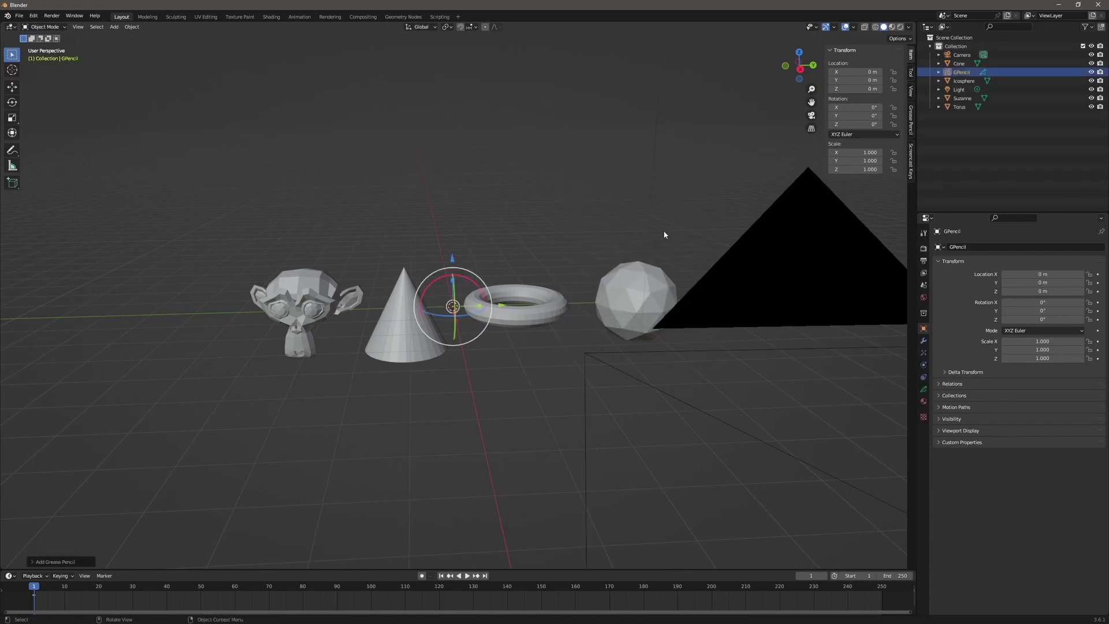
Render the scene with the blank Grease Pencil object in it and close the result
click(51, 15)
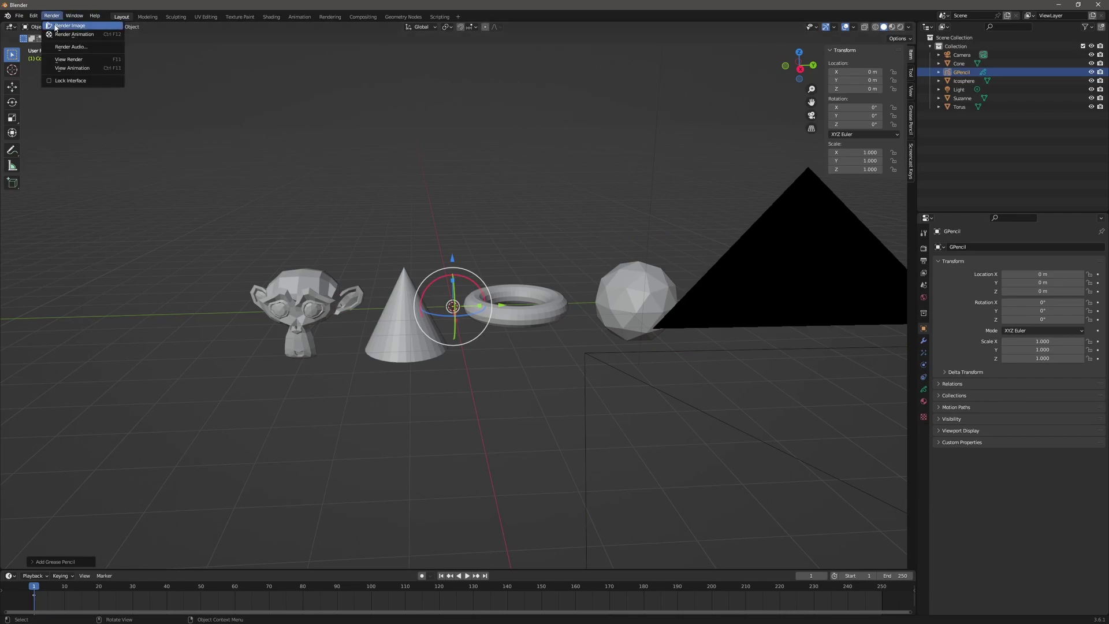
click(63, 27)
click(835, 6)
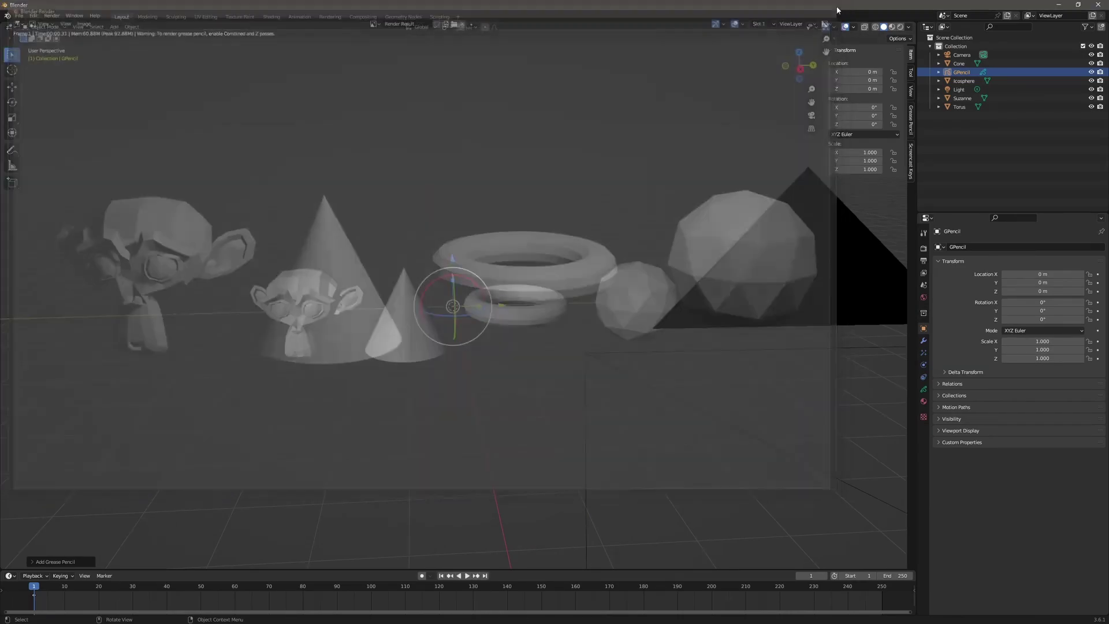
Add a Line Art modifier to the Grease Pencil object, with Collection as its source type
click(923, 341)
click(982, 248)
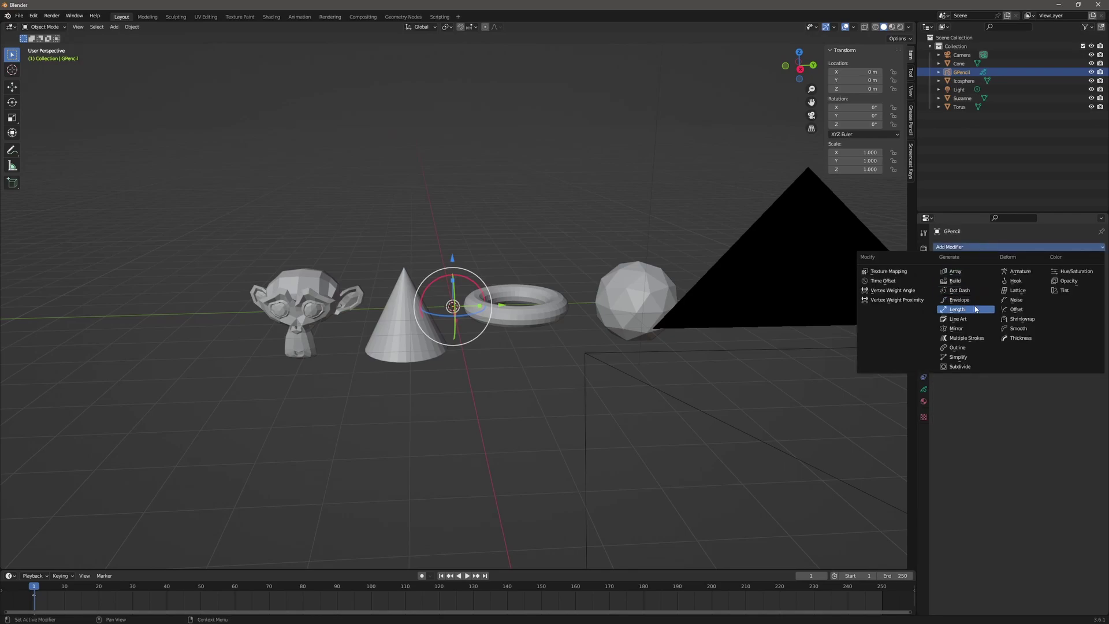
click(958, 319)
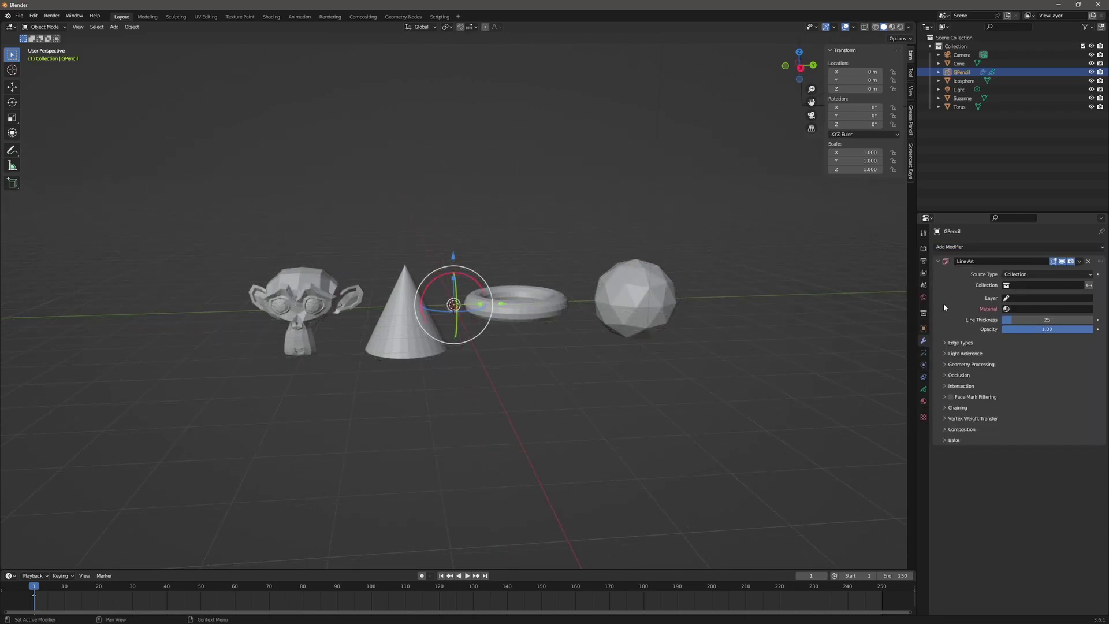
click(1040, 275)
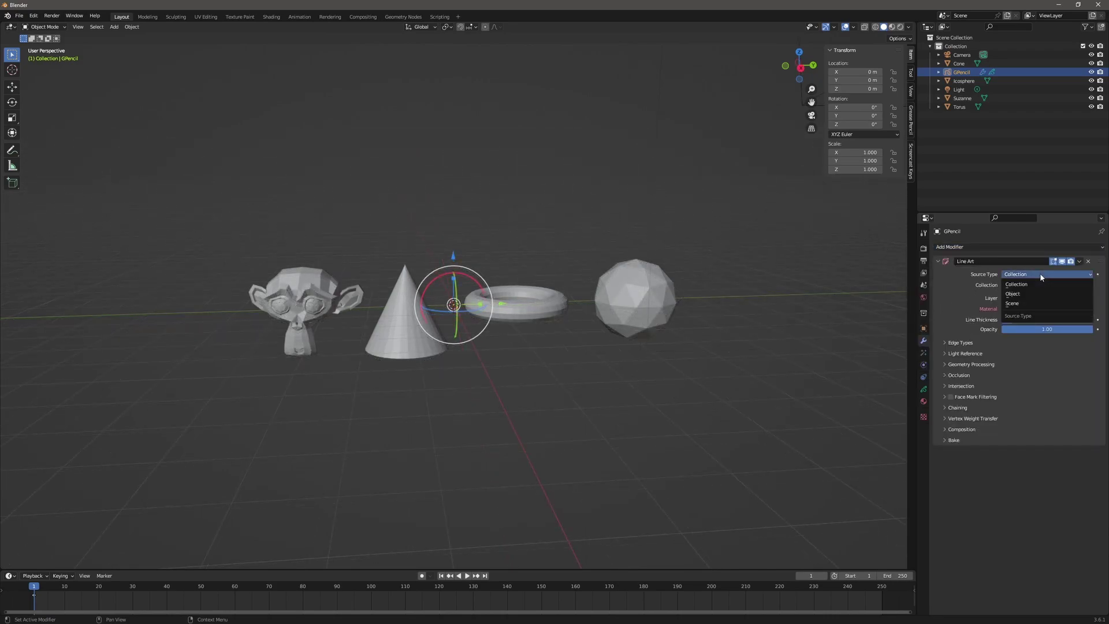
click(1016, 284)
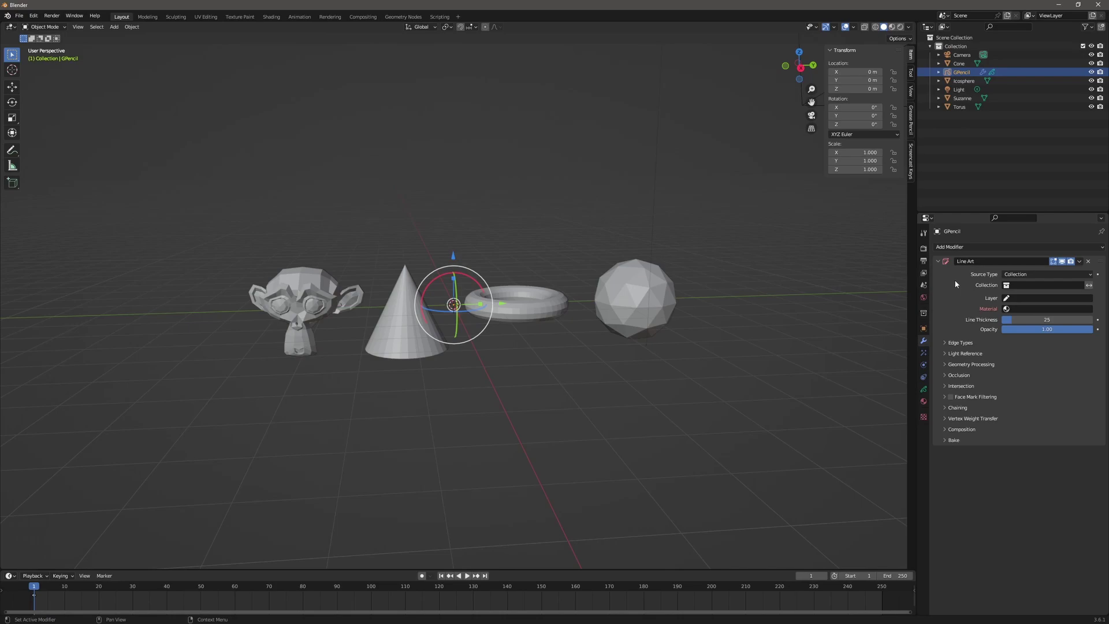
click(1041, 275)
click(1041, 275)
Create a new collection in the scene and name it 3D Objects
right_click(967, 134)
click(968, 133)
double_click(959, 116)
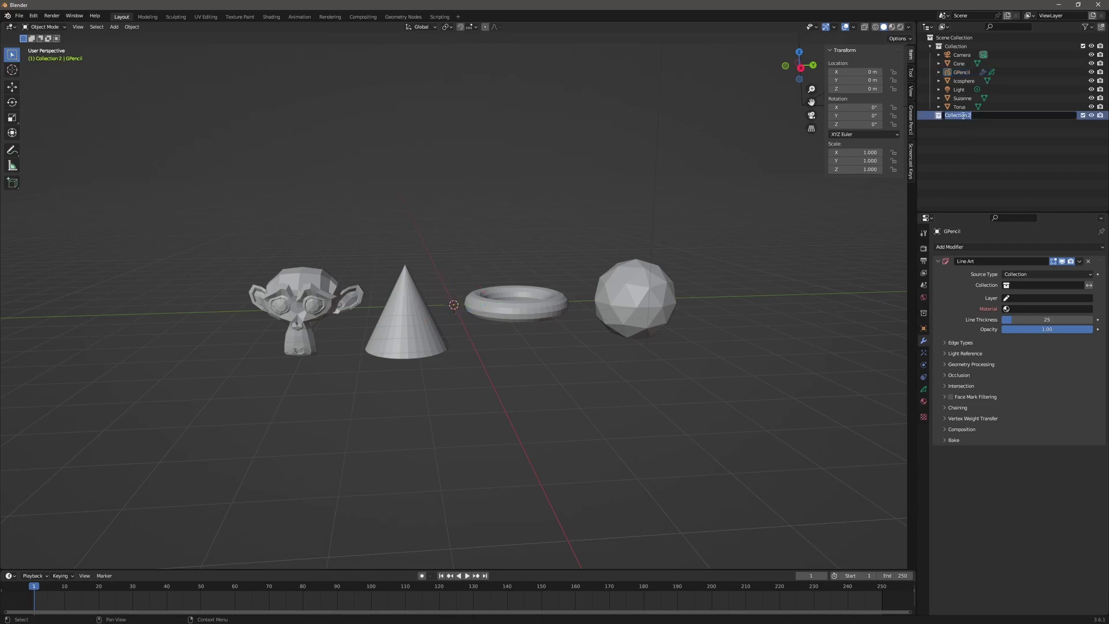
text(3D Objects)
key(Return)
Move the cone, icosphere, Suzanne and torus into the 3D Objects collection
click(963, 81)
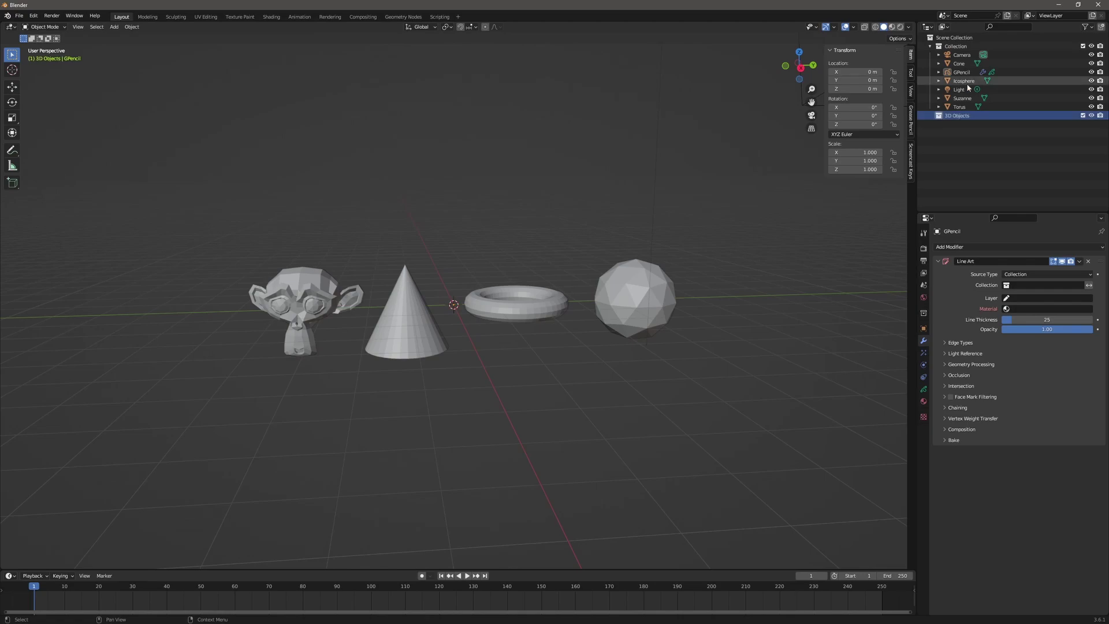
shift+click(970, 106)
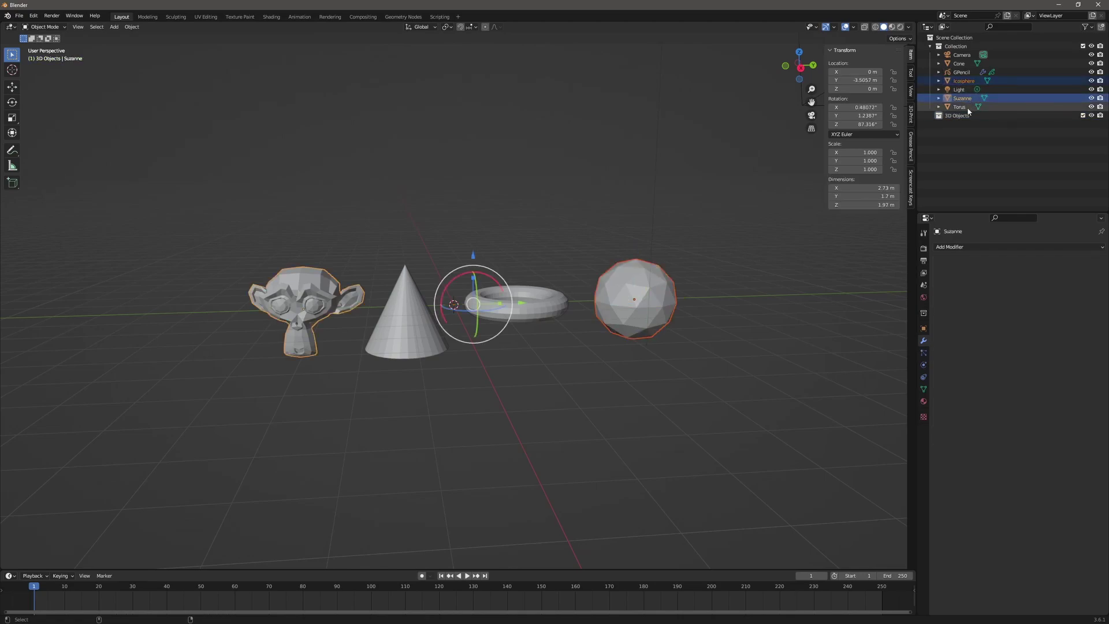
ctrl+click(959, 63)
drag(959, 63, 974, 116)
click(975, 137)
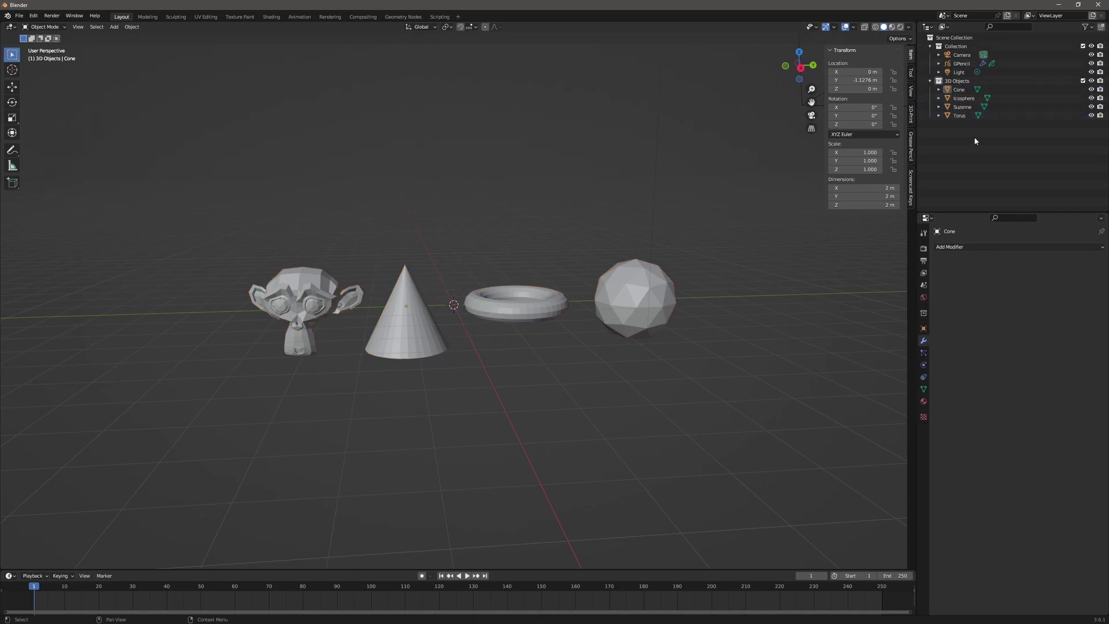
Set the collection of the Grease Pencil object's Line Art modifier to 3D Objects
click(962, 63)
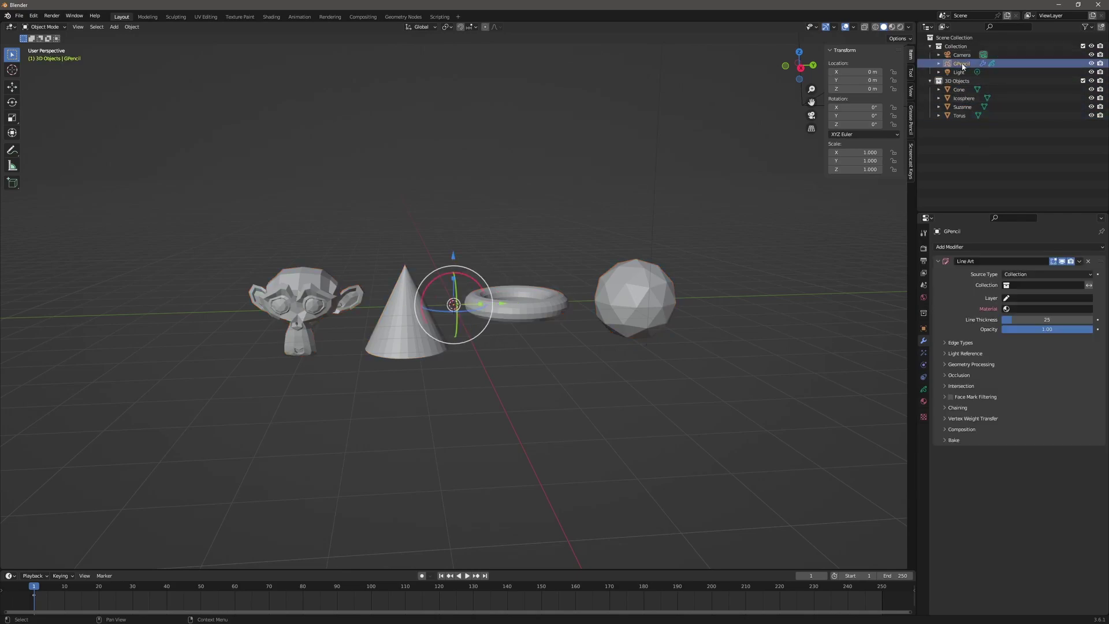
click(1022, 285)
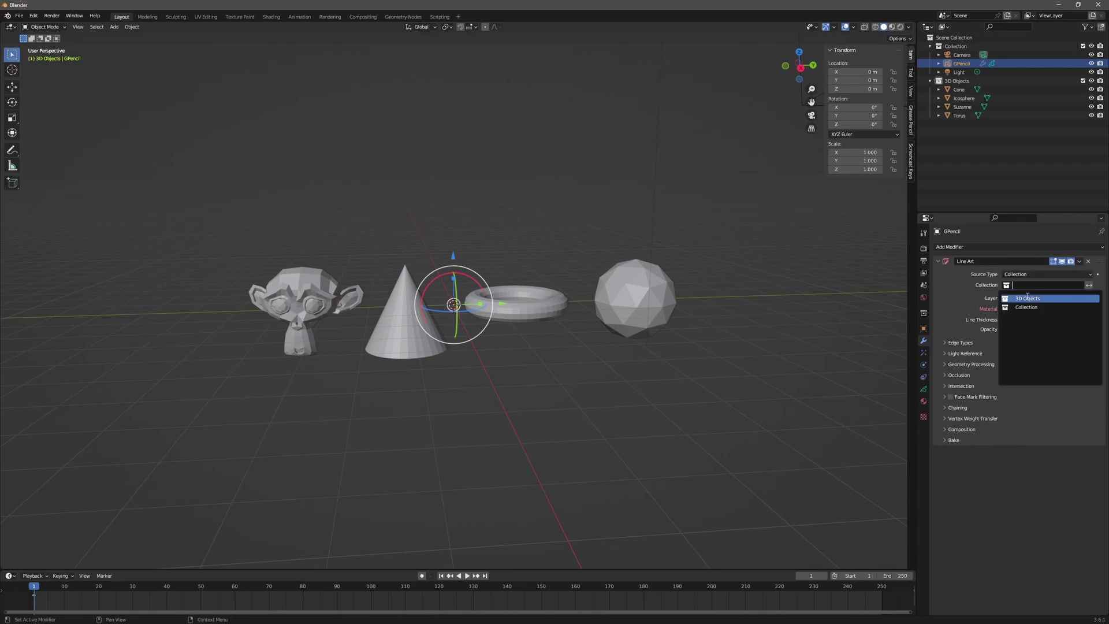
click(1027, 298)
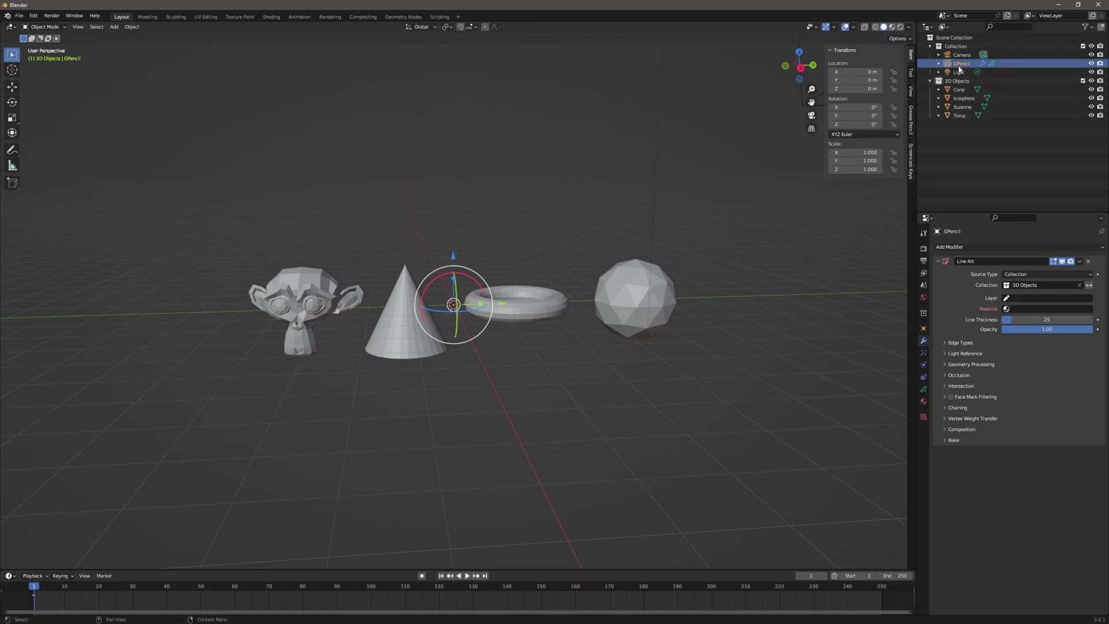
Check the Grease Pencil object's layers and set the Line Art modifier's layer to GP_Layer
click(924, 391)
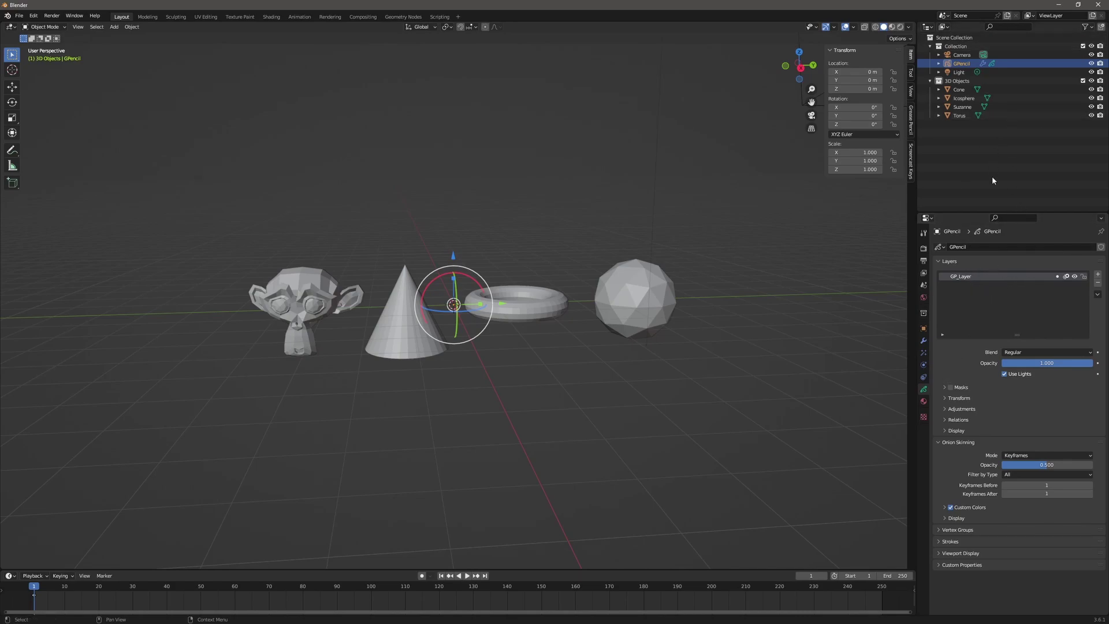
click(924, 340)
click(1031, 300)
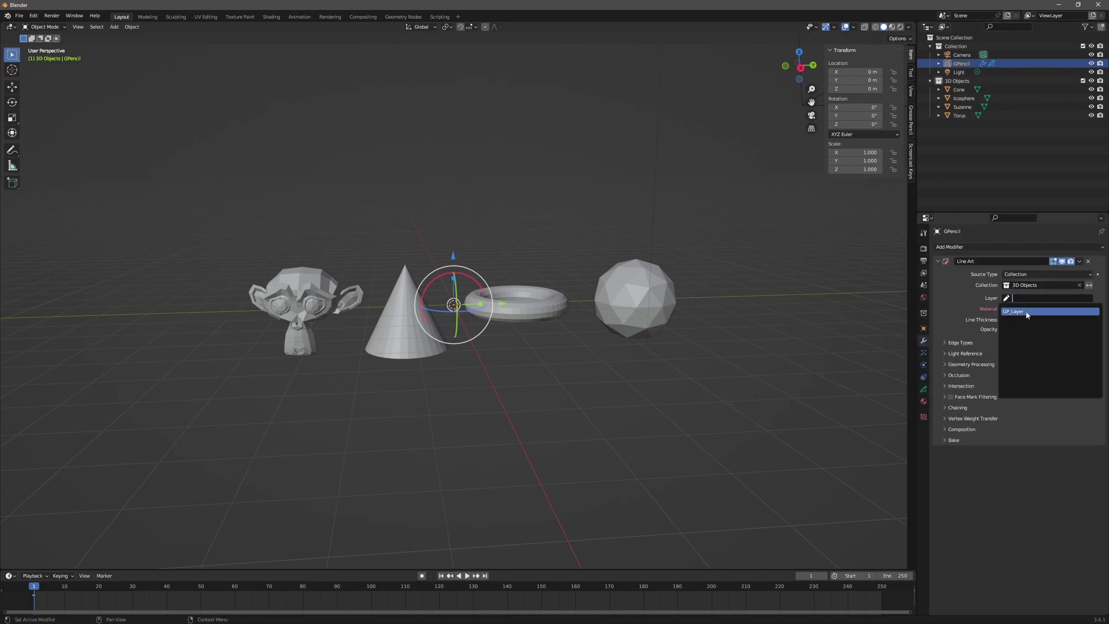
click(1031, 309)
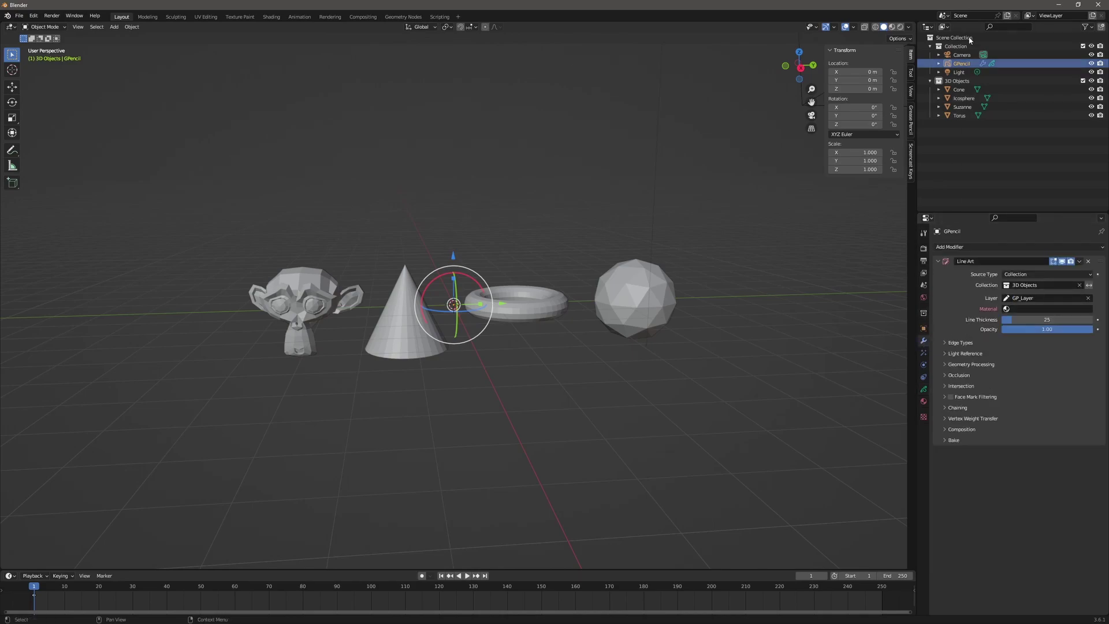
Add a second material to the Grease Pencil object and give its stroke a crimson base color
click(923, 400)
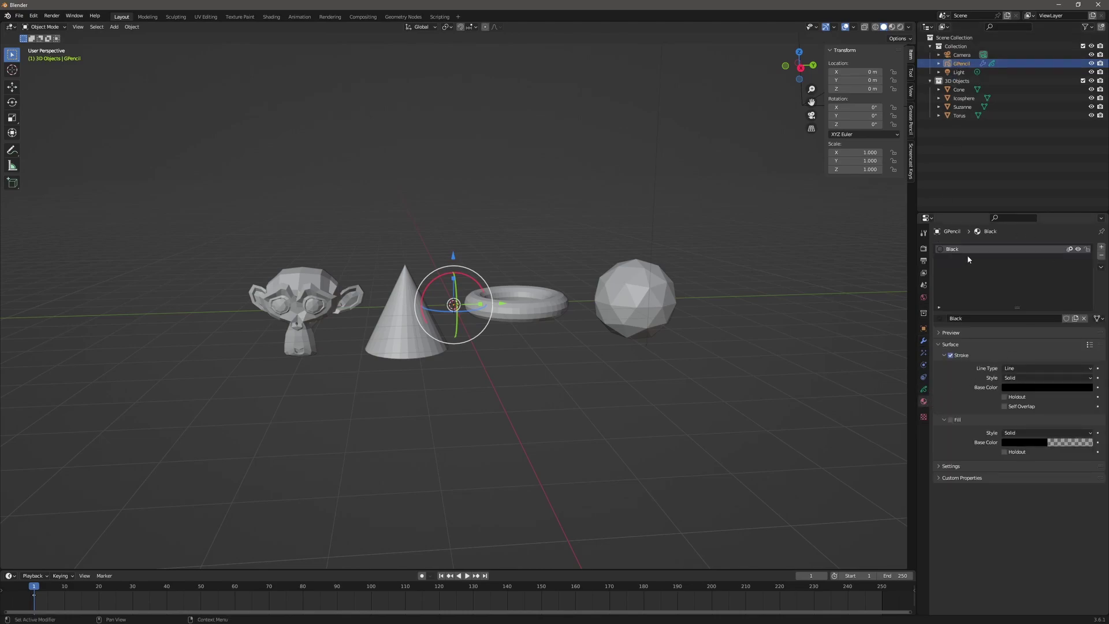
click(1102, 248)
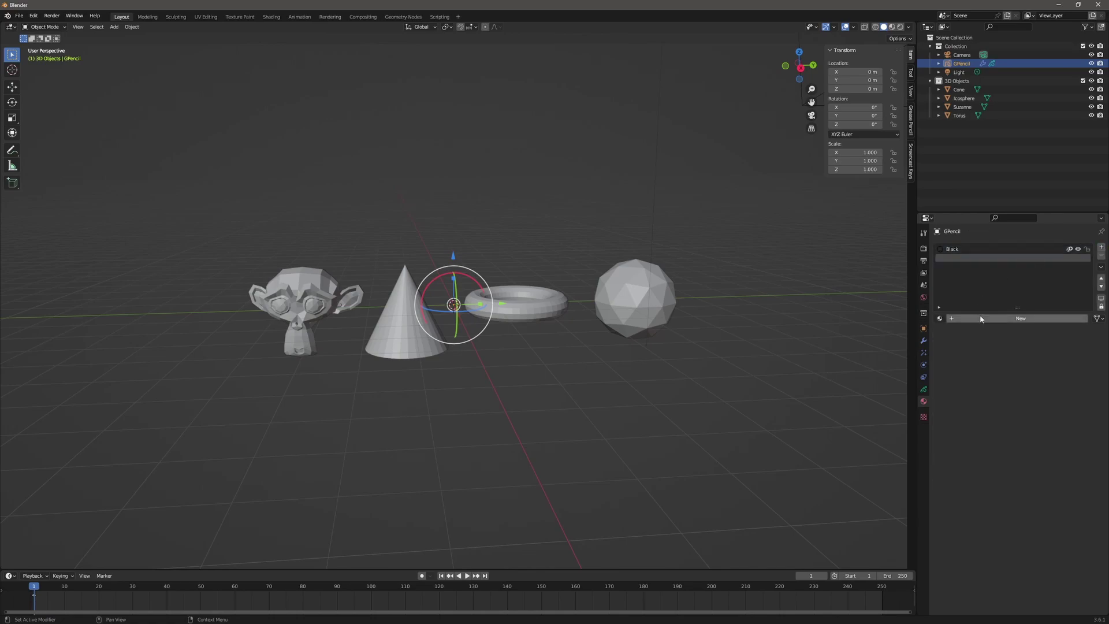
click(1029, 318)
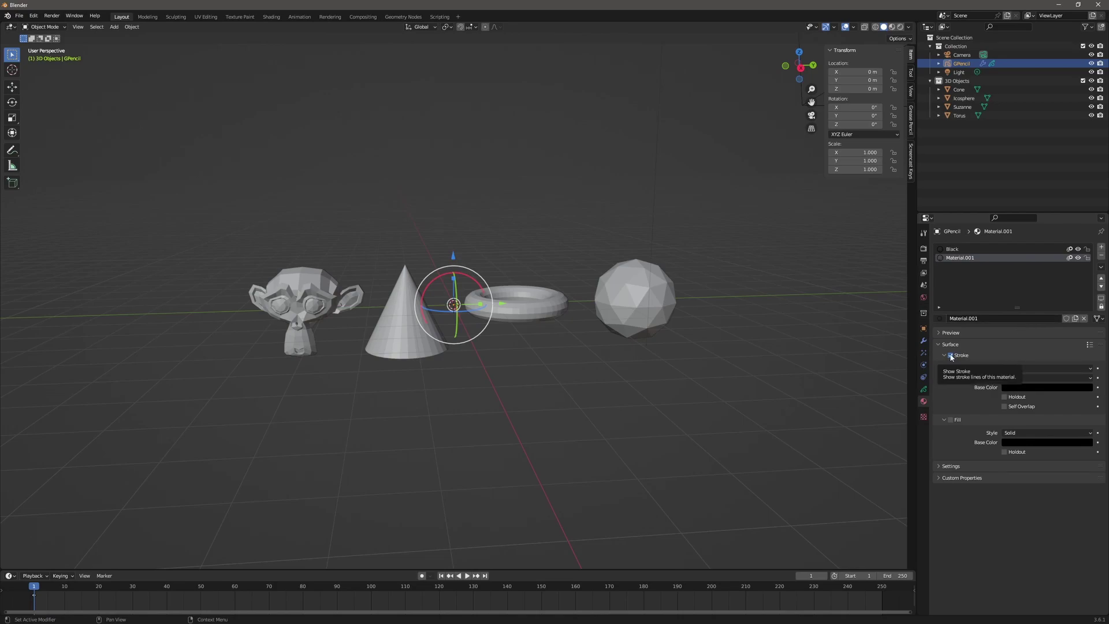
click(1027, 387)
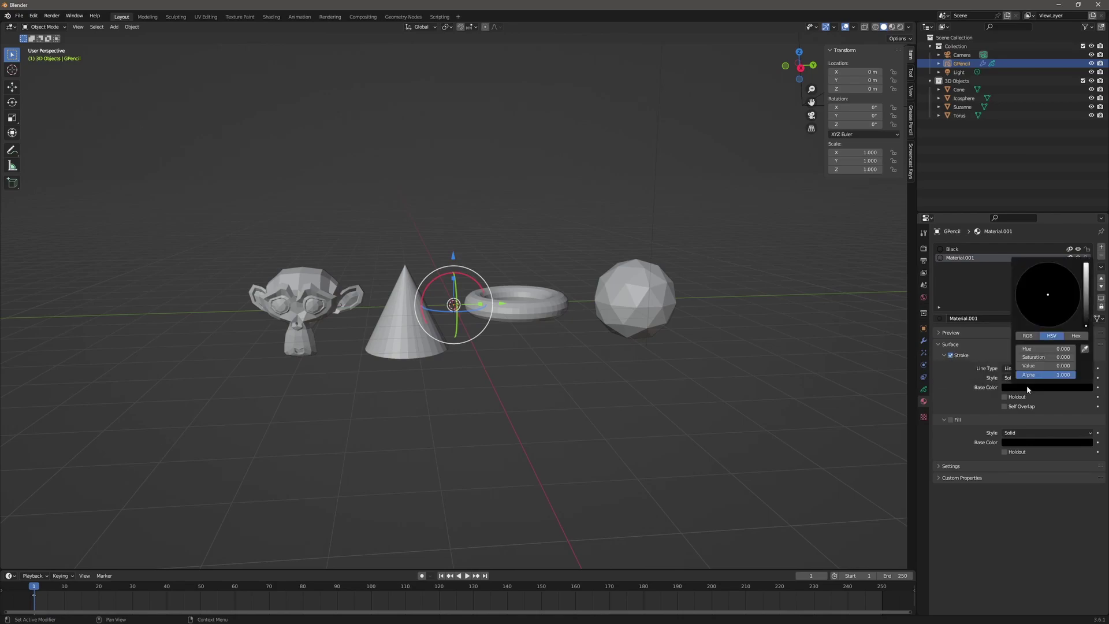
drag(1086, 323, 1086, 267)
click(1076, 303)
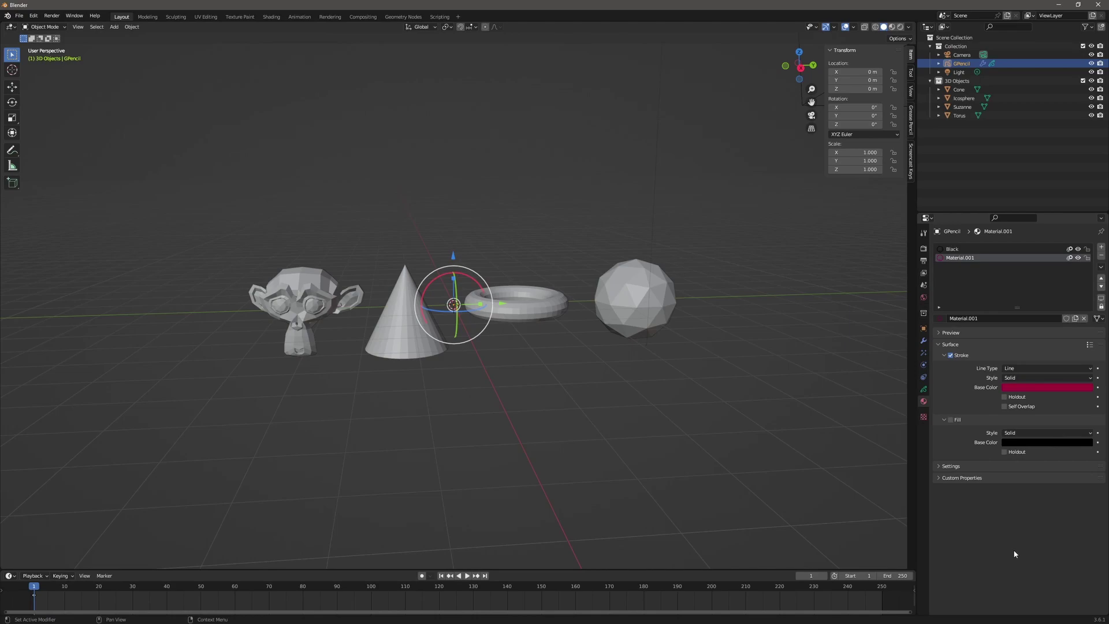
Assign the Black material to the Line Art modifier
click(924, 341)
click(1029, 309)
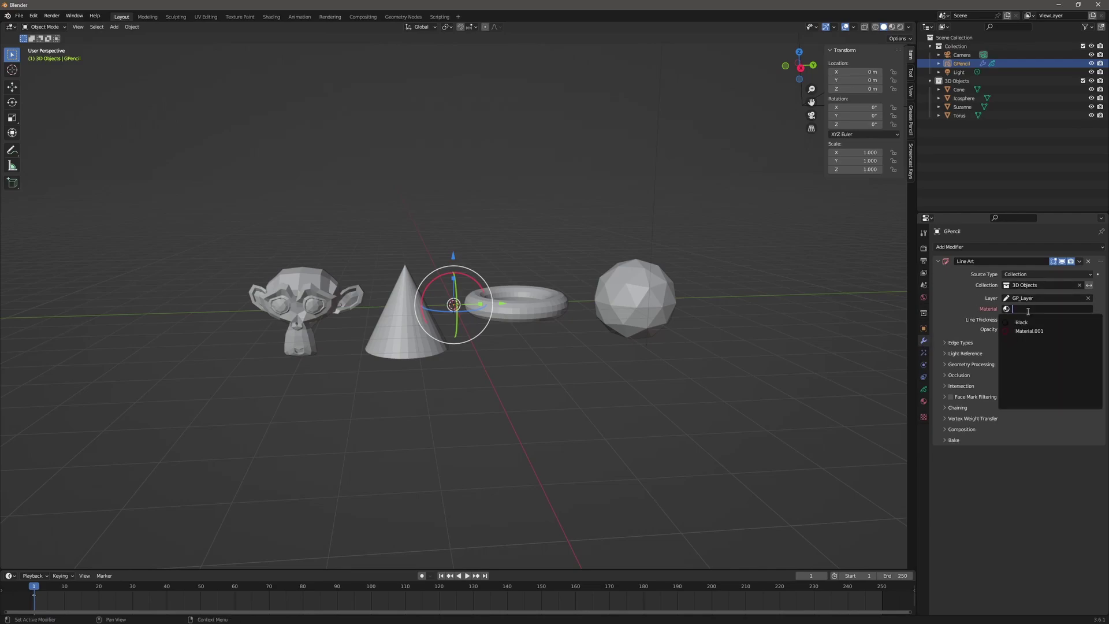
click(1027, 322)
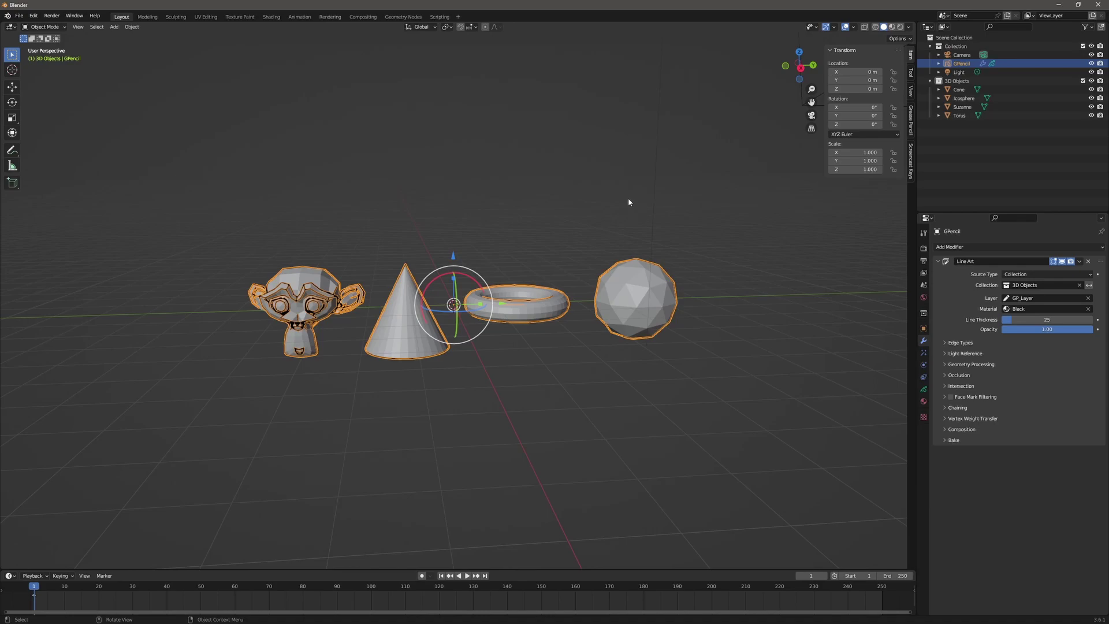
Inspect the outlines on the objects and set the Line Art line thickness to 57
click(560, 201)
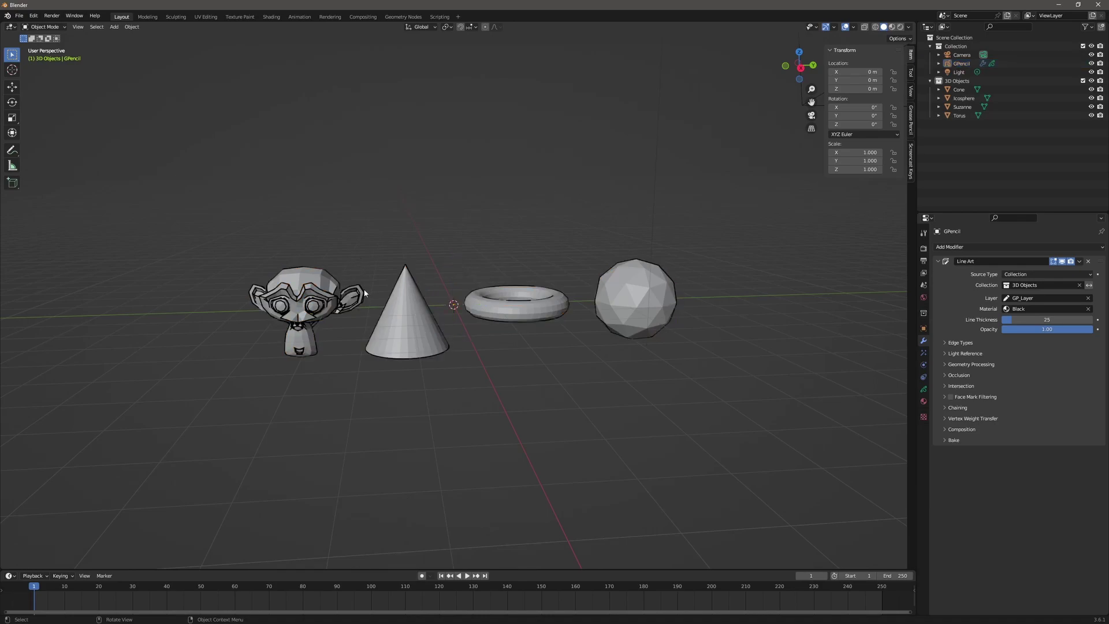
click(288, 285)
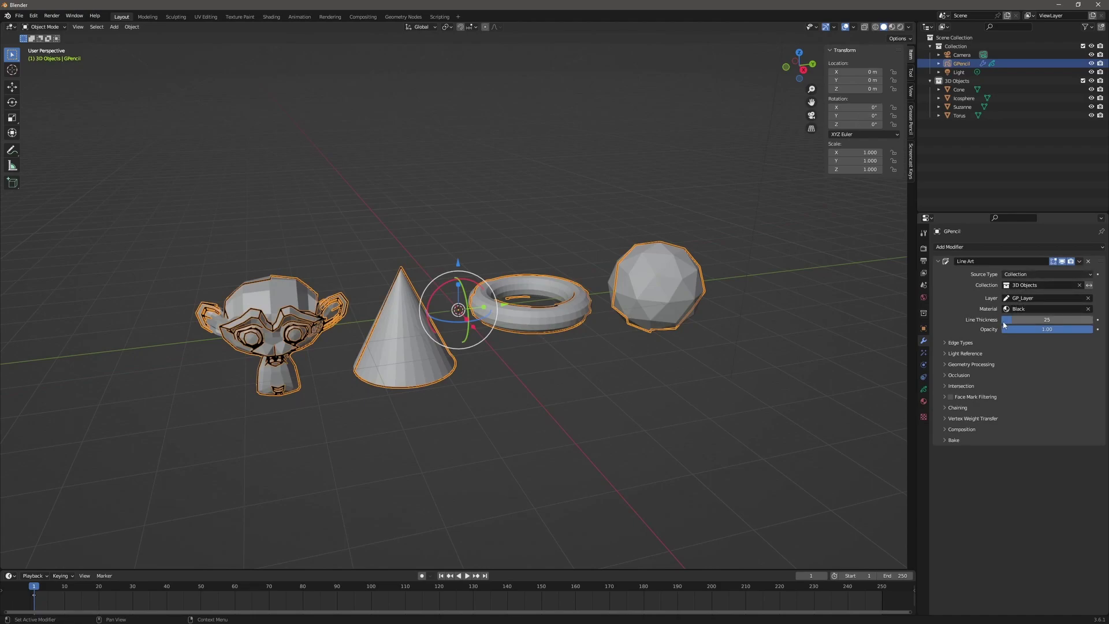
mouse_move(1016, 318)
mouse_down()
mouse_move(1093, 330)
mouse_move(1027, 319)
mouse_up()
Try Material.001 as the Line Art material and switch back to Black
click(1026, 310)
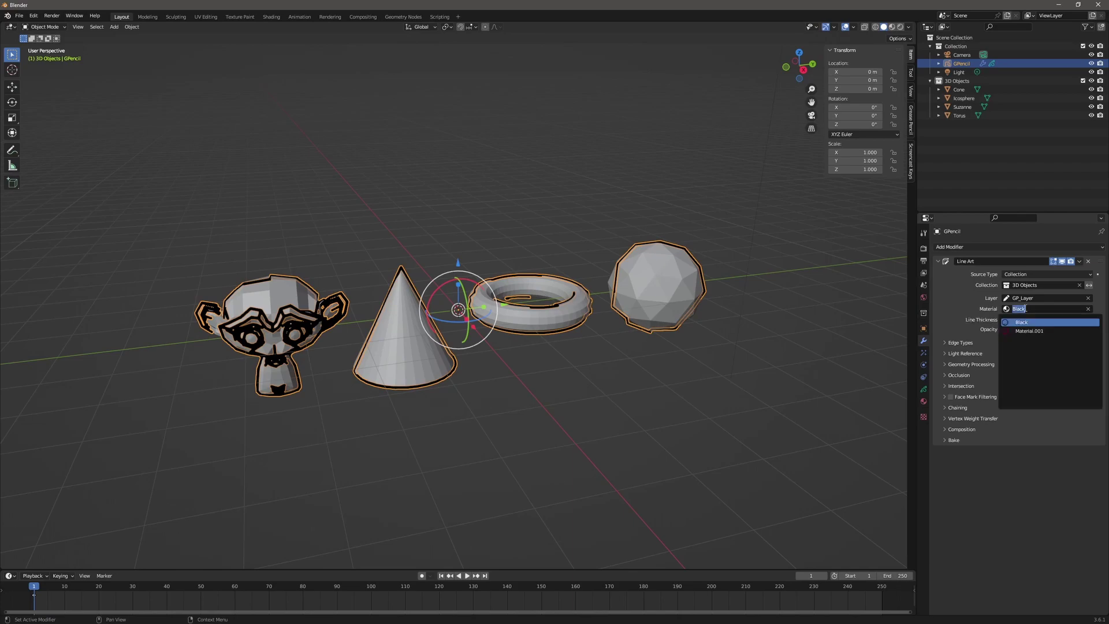
click(1028, 330)
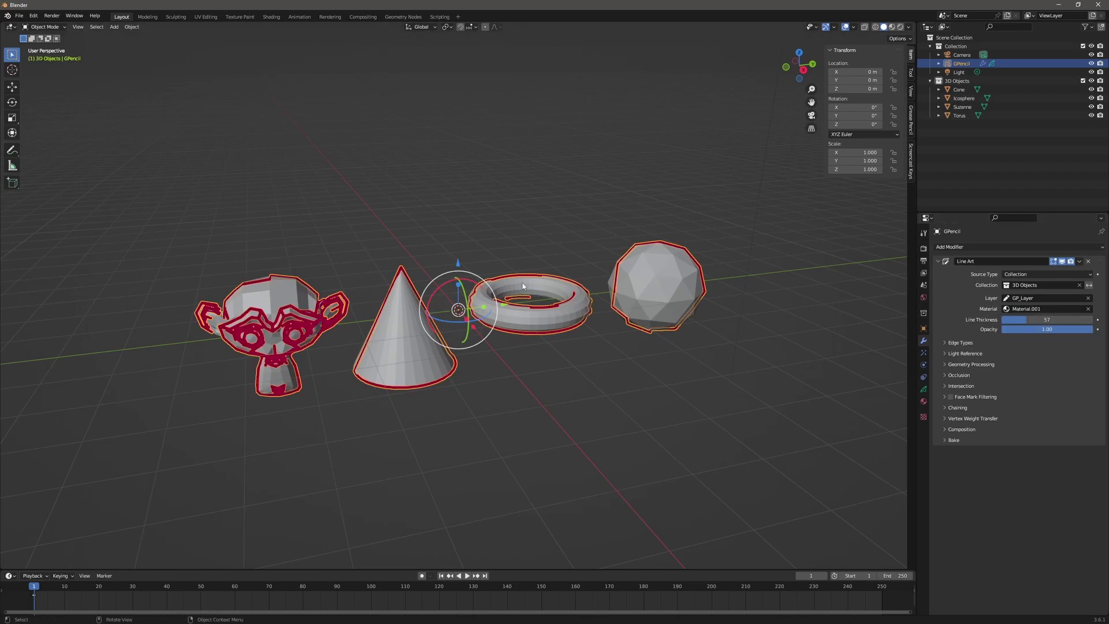
click(1034, 309)
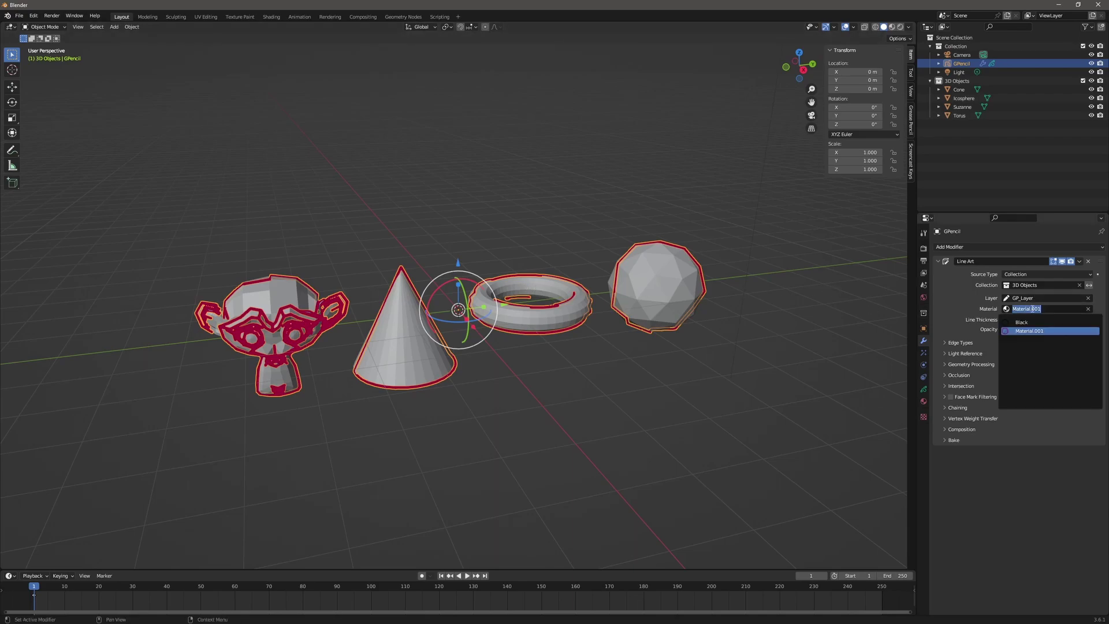
click(1028, 323)
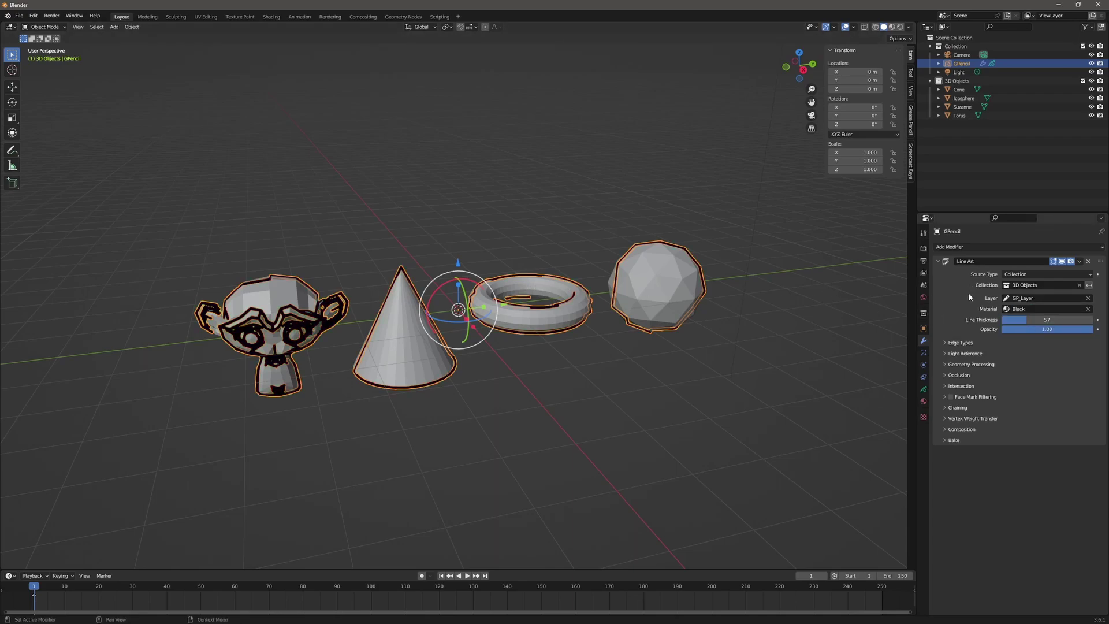
Turn off all edge types of the Line Art modifier and re-enable only Contour to examine its lines
click(944, 344)
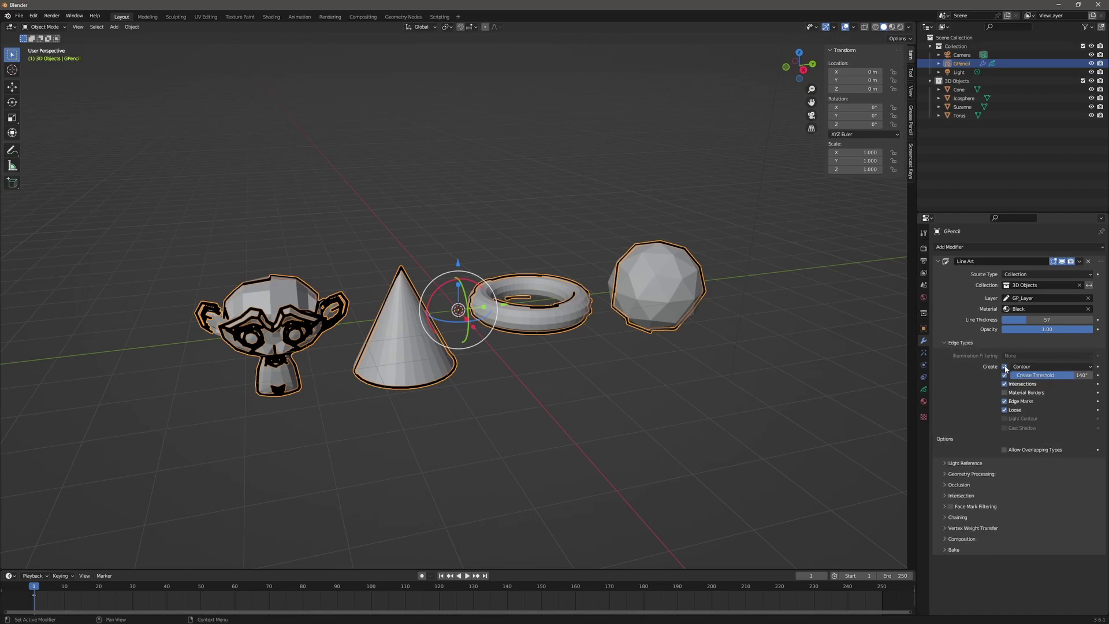
drag(1004, 367, 1006, 415)
middle_drag(901, 428, 888, 403)
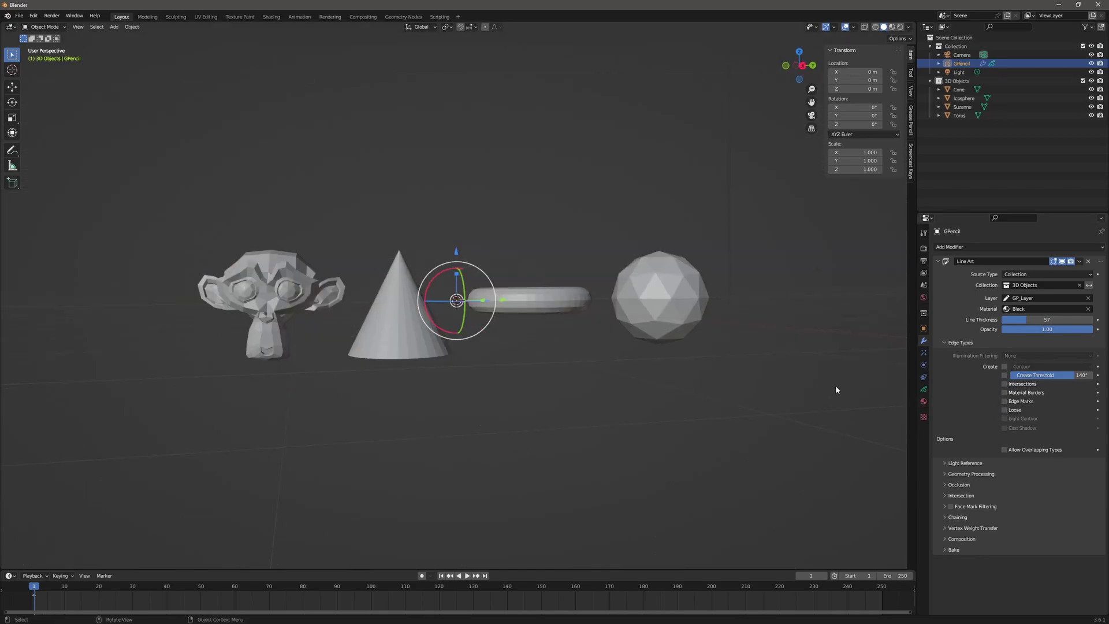
click(1005, 367)
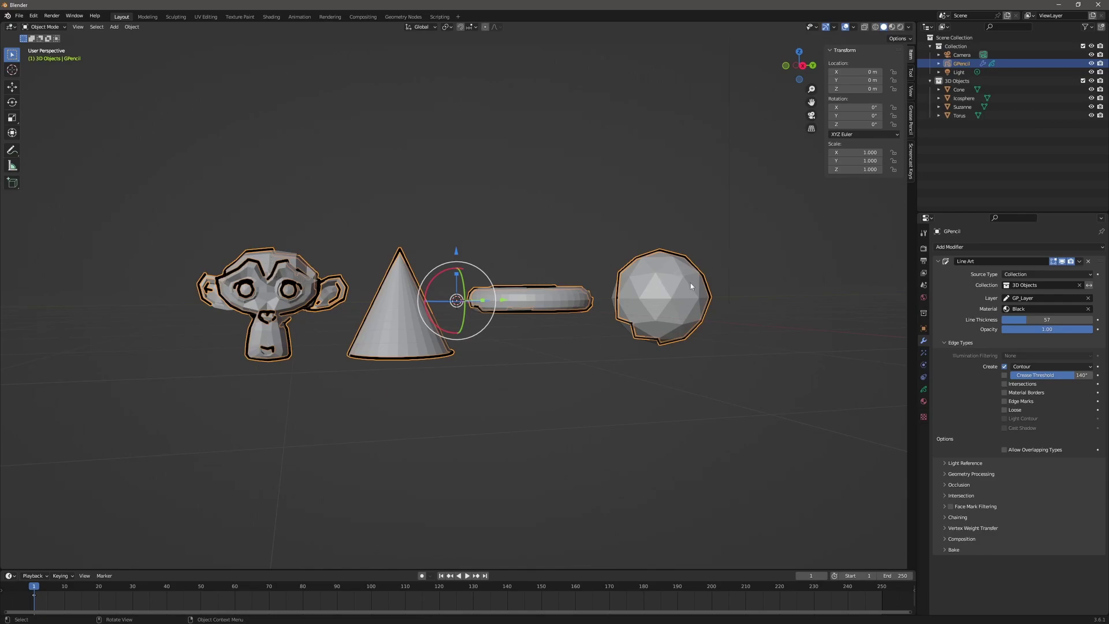
middle_drag(536, 292, 593, 354)
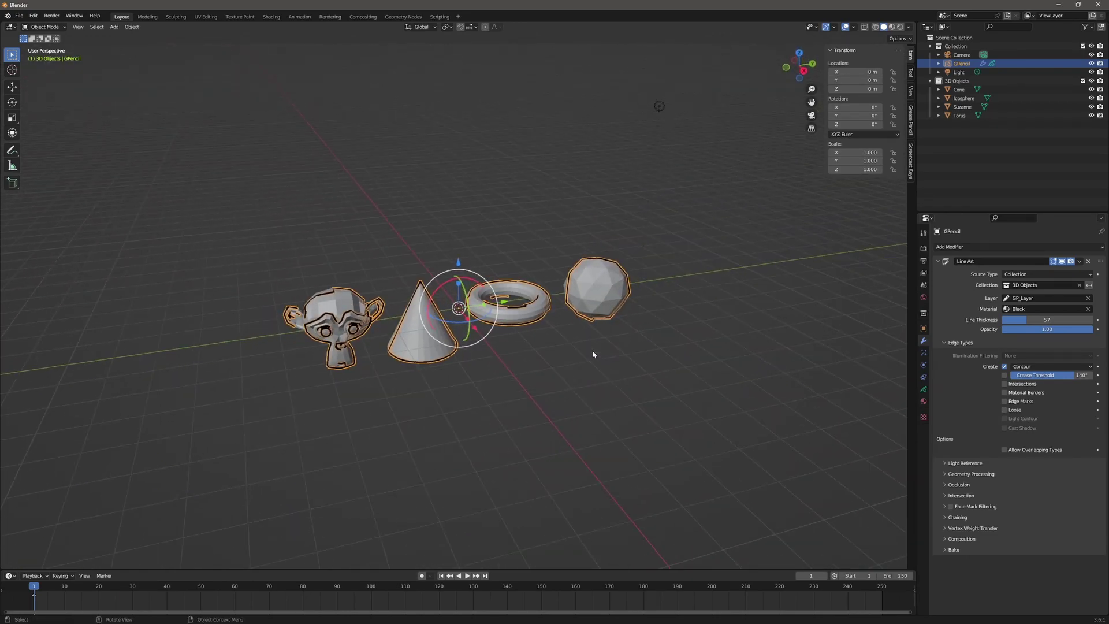
Try moving the camera to the far side of the objects, at X -17.565 m with a Z rotation of -75.189°
click(593, 353)
scroll(668, 315, down, 2)
scroll(668, 315, down, 4)
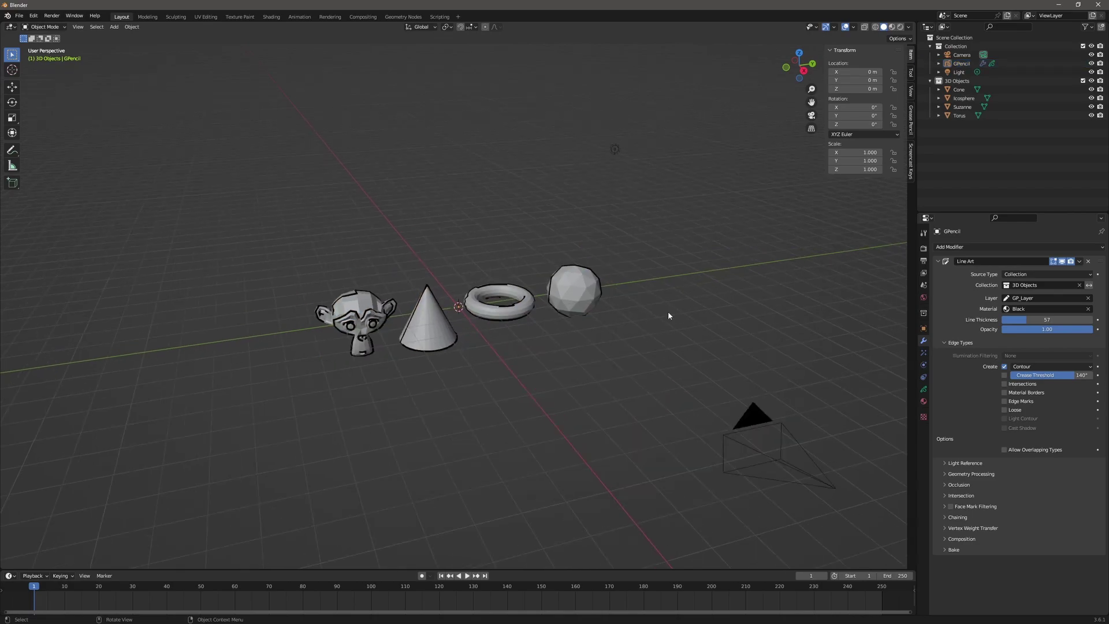
click(694, 417)
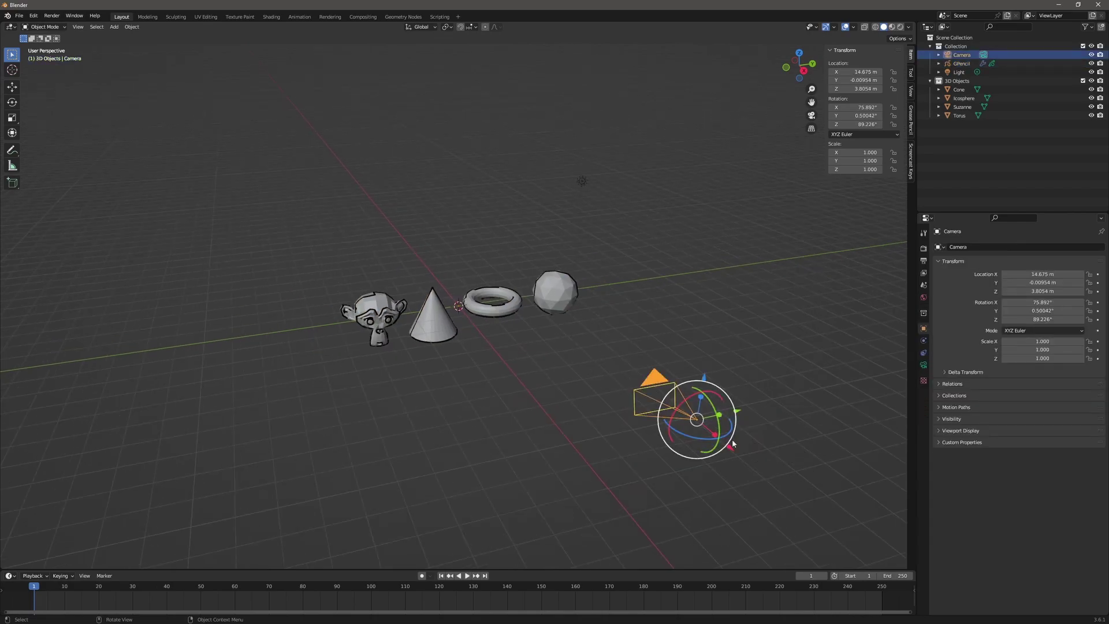
drag(732, 428, 426, 233)
middle_drag(426, 233, 594, 212)
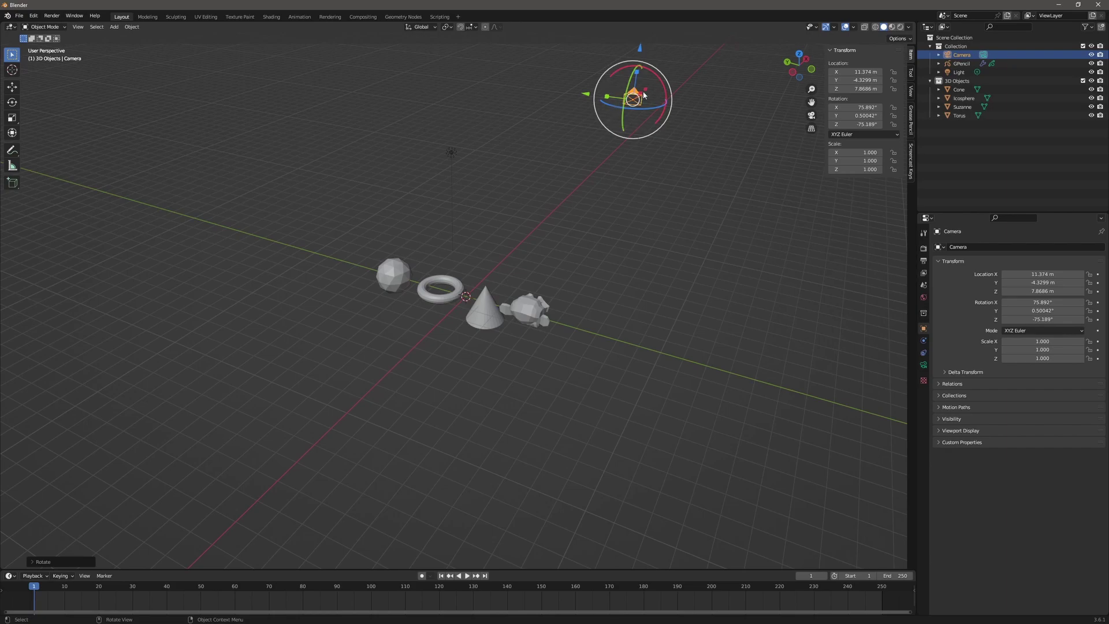
drag(643, 94, 334, 474)
middle_drag(461, 384, 436, 384)
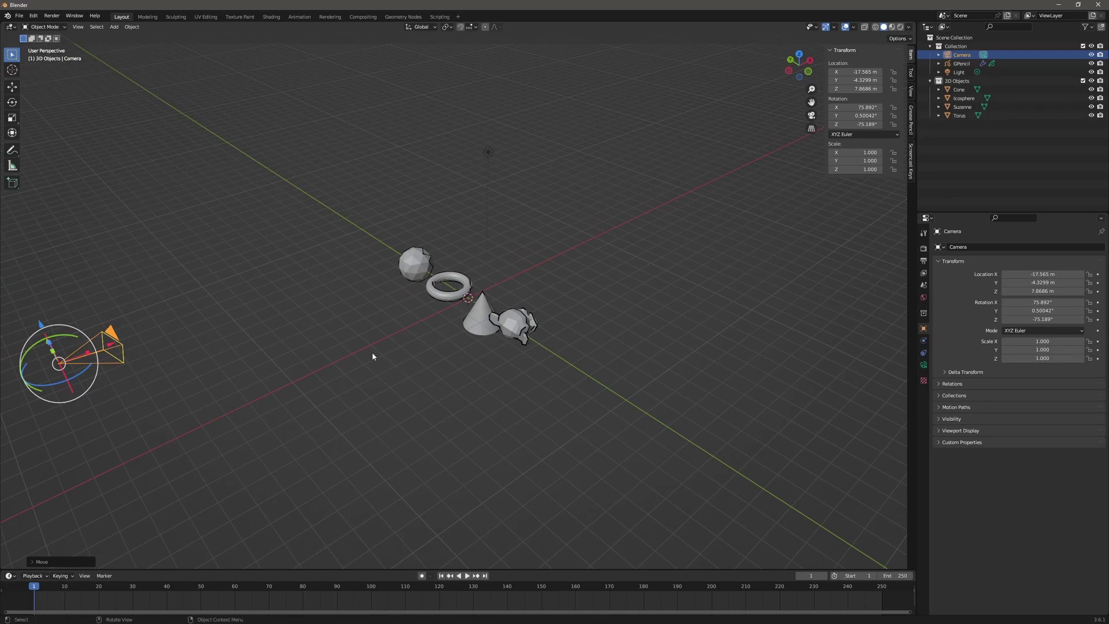
Undo the camera's moves and rotation, and view the objects from the front again
key(ctrl+z)
middle_drag(371, 355, 461, 338)
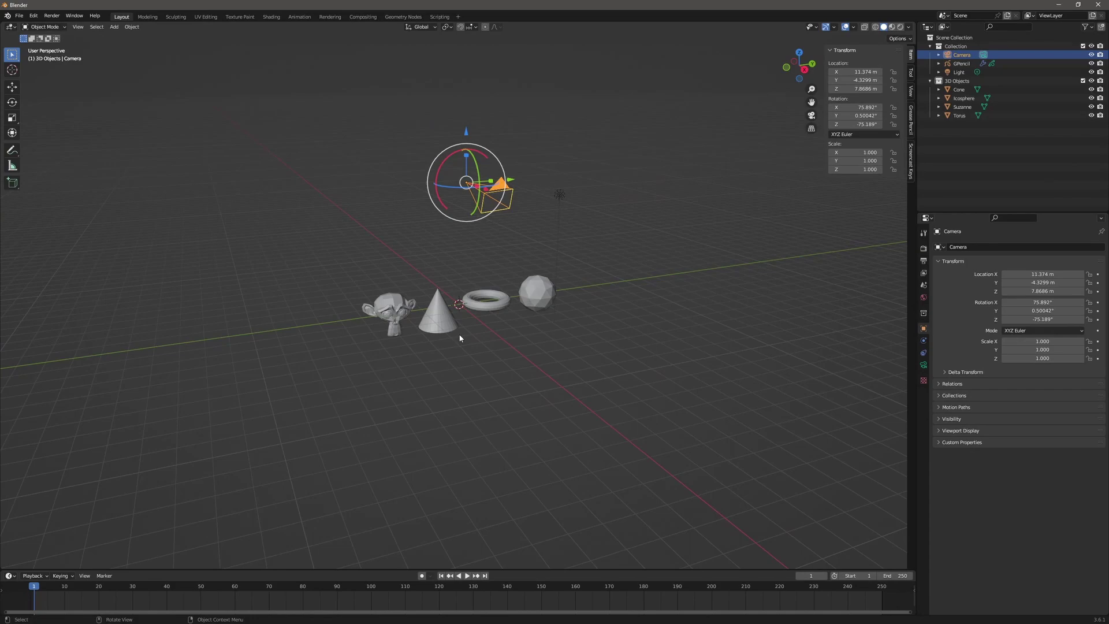
key(ctrl+z)
key(ctrl+z)
scroll(491, 341, up, 5)
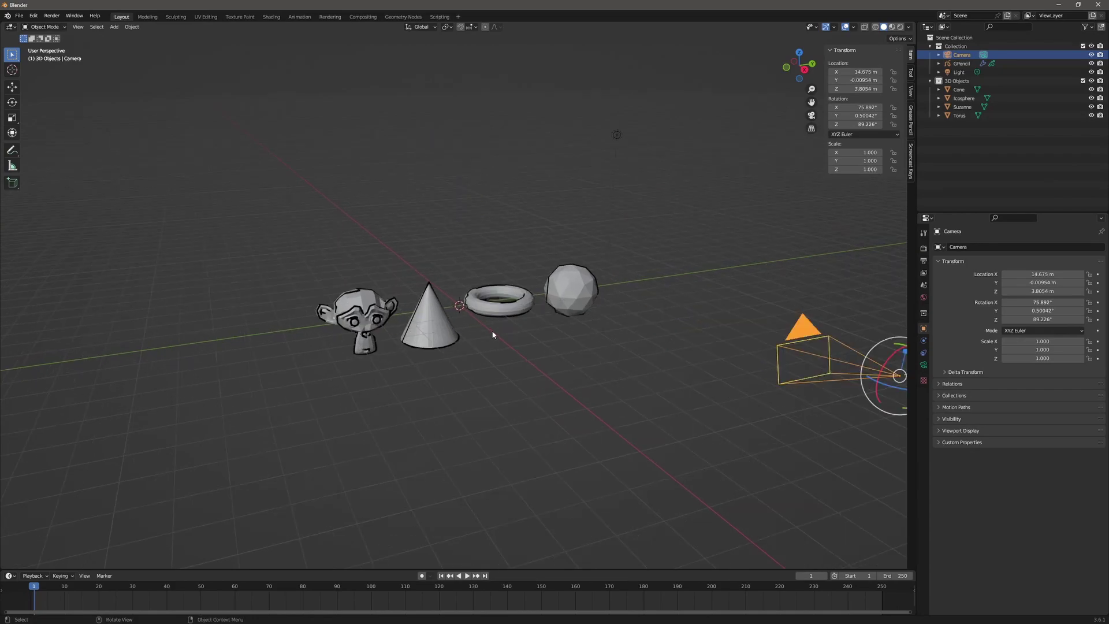
middle_drag(498, 343, 489, 314)
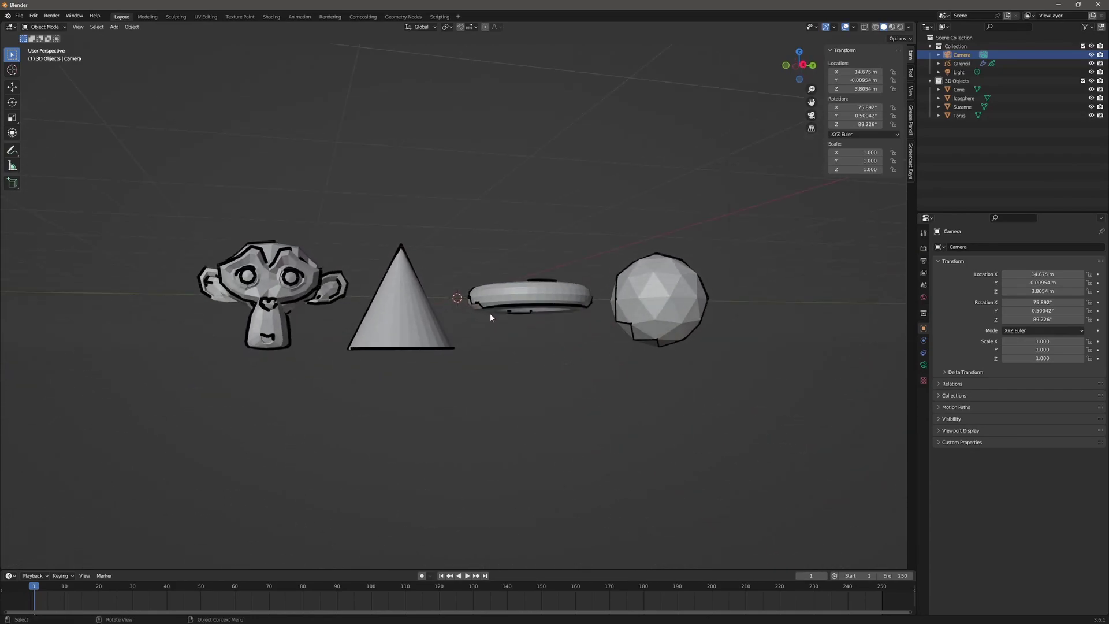
Replace the Contour edge type with Crease Threshold on the Grease Pencil's Line Art modifier and set the threshold to 136°
click(983, 63)
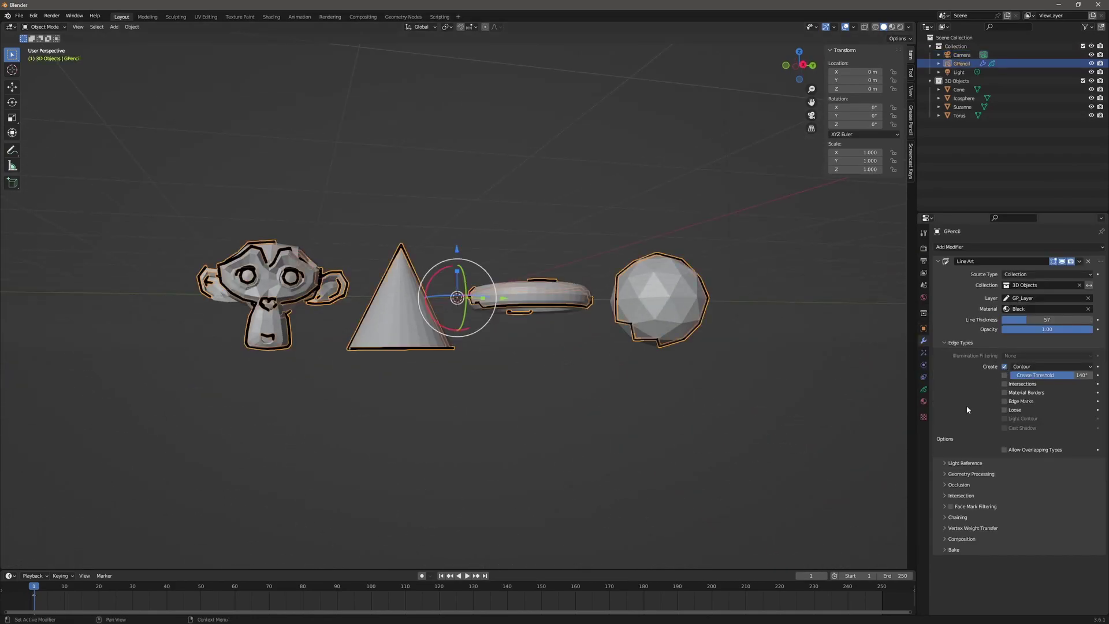
click(1005, 367)
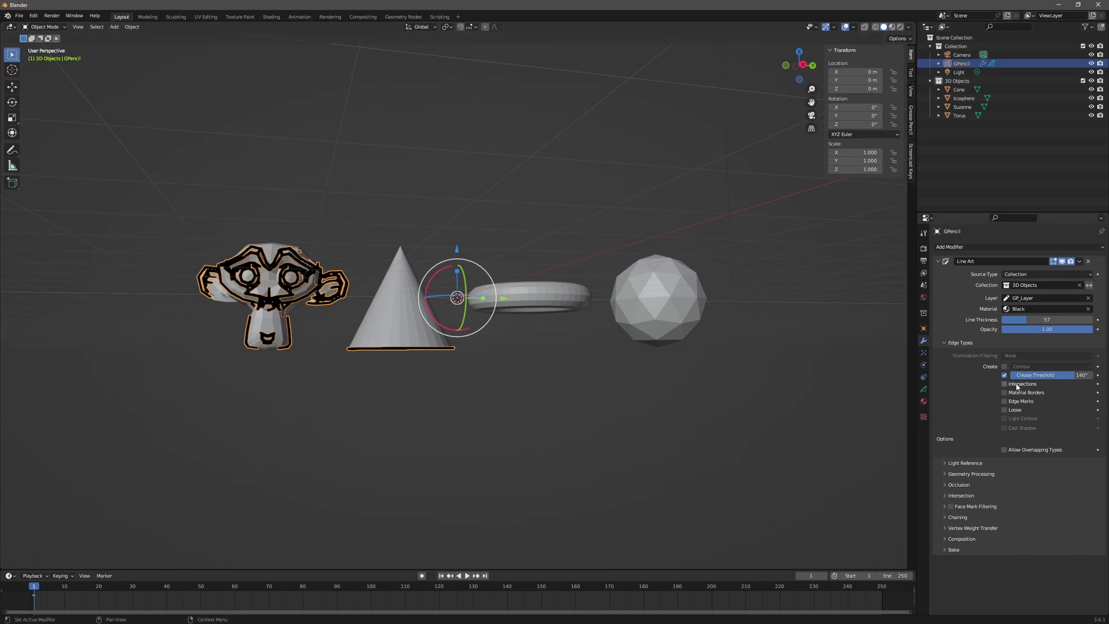
mouse_move(1068, 376)
mouse_down()
mouse_move(1013, 376)
mouse_move(1092, 375)
mouse_move(1075, 376)
mouse_up()
middle_drag(619, 258, 615, 293)
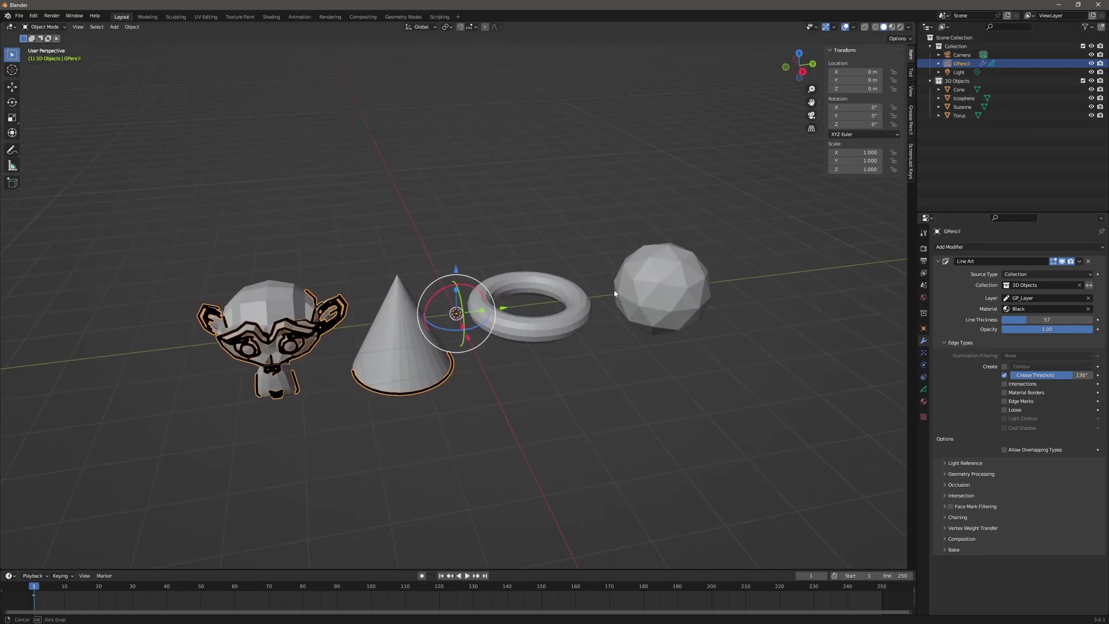
Disable the Crease Threshold edge type and enable Intersections instead
click(1004, 375)
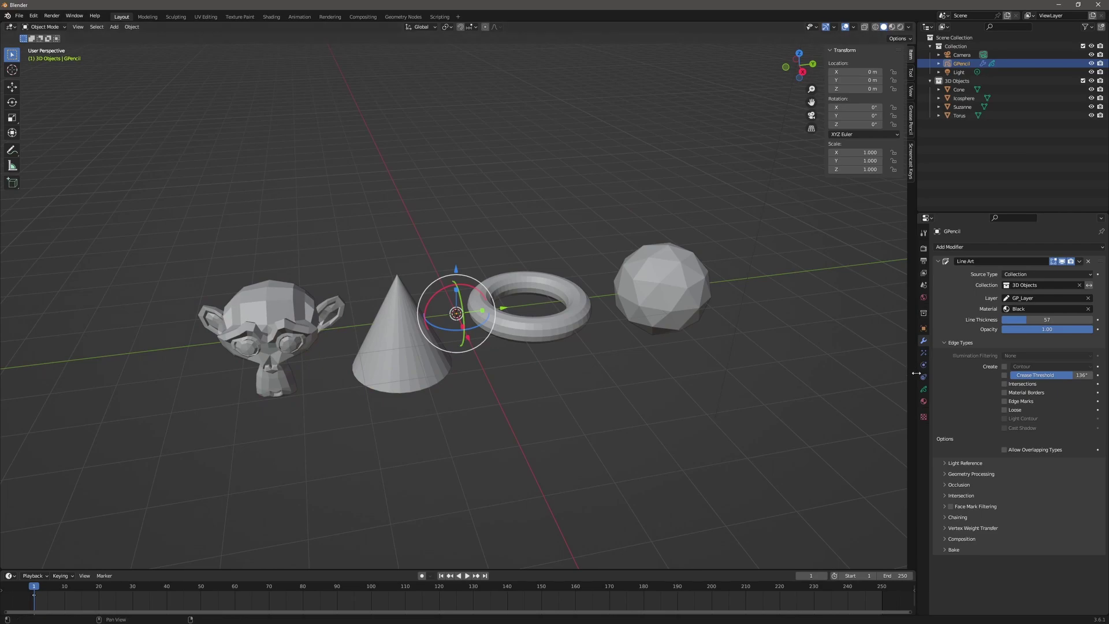
click(1005, 384)
scroll(664, 369, up, 2)
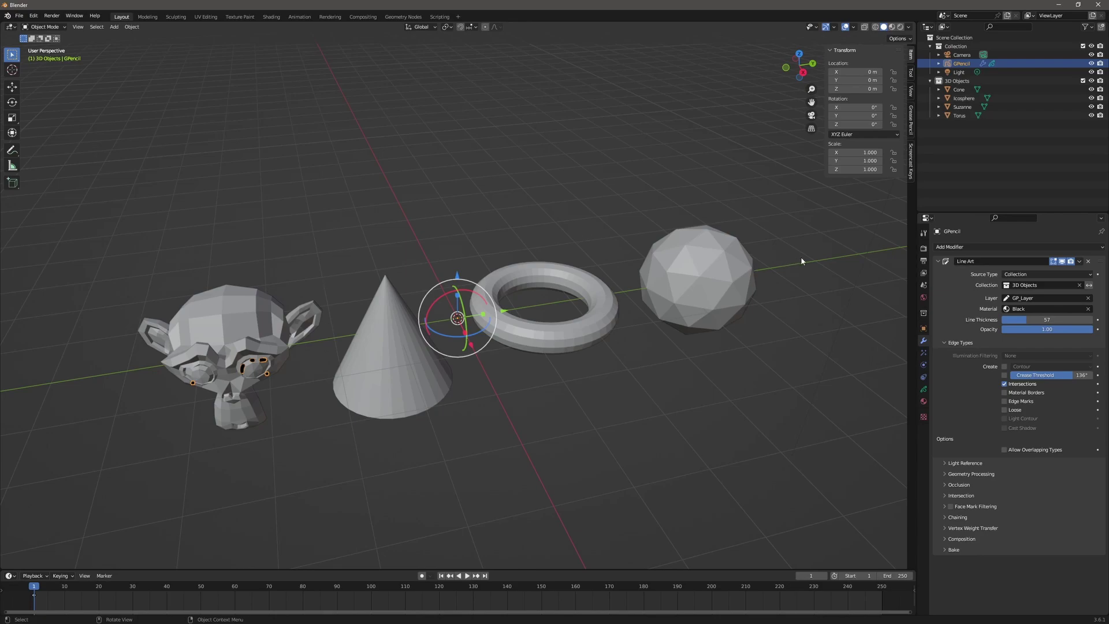
Move the cone along Y into the torus to test the intersection lines, and move it back to about Y -0.87 m
click(959, 90)
drag(435, 322, 545, 328)
middle_drag(544, 326, 544, 311)
drag(504, 308, 449, 312)
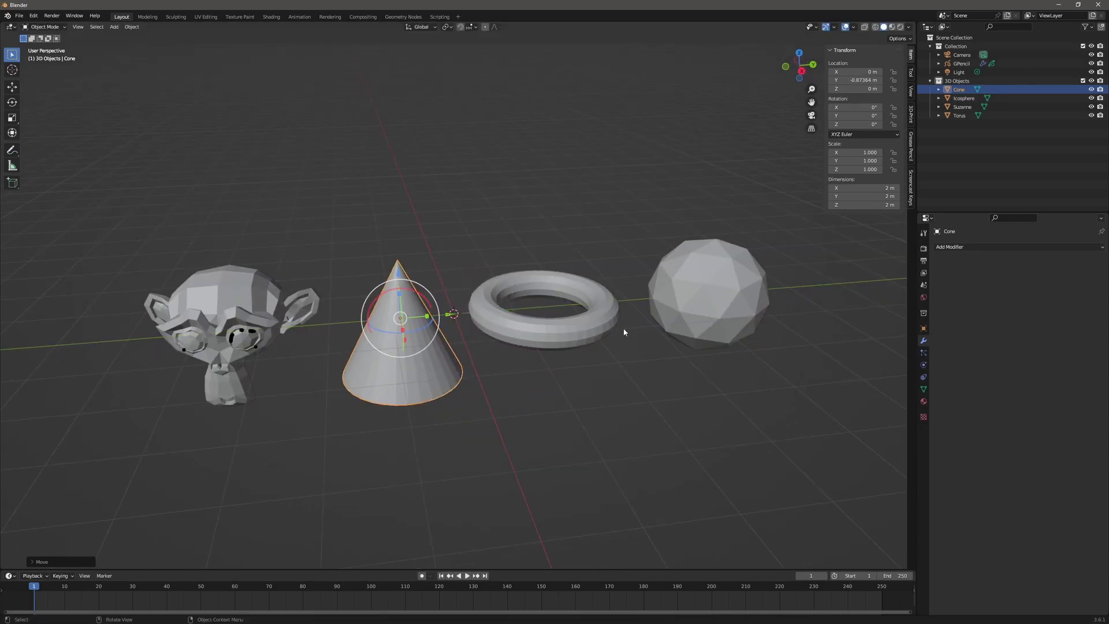
Replace the Intersections edge type with Material Borders on the Grease Pencil's Line Art modifier
click(962, 63)
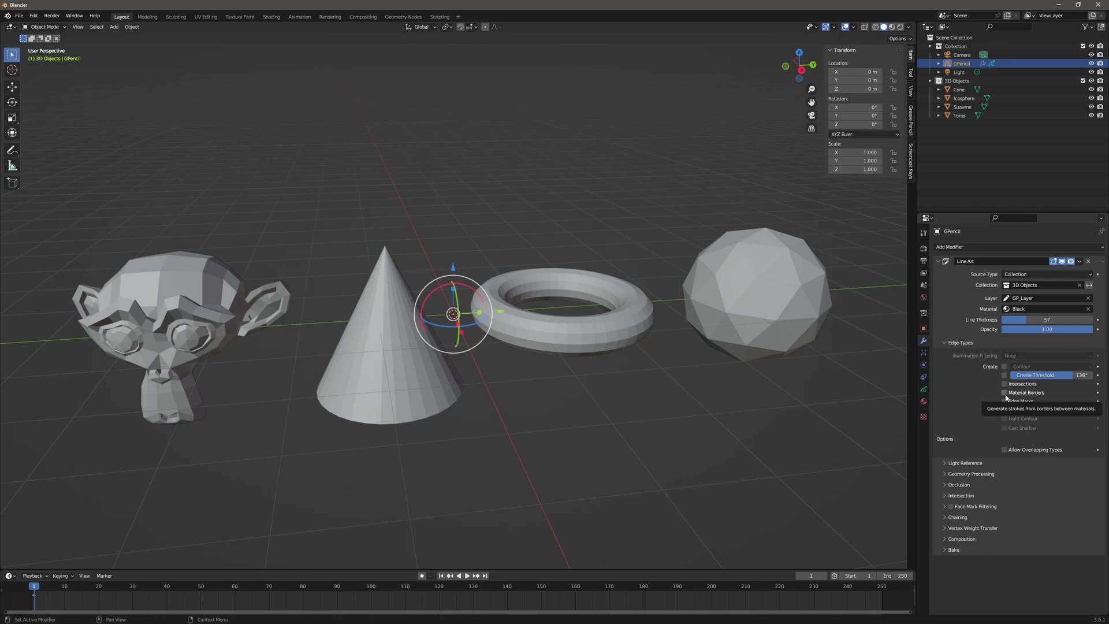
click(1004, 393)
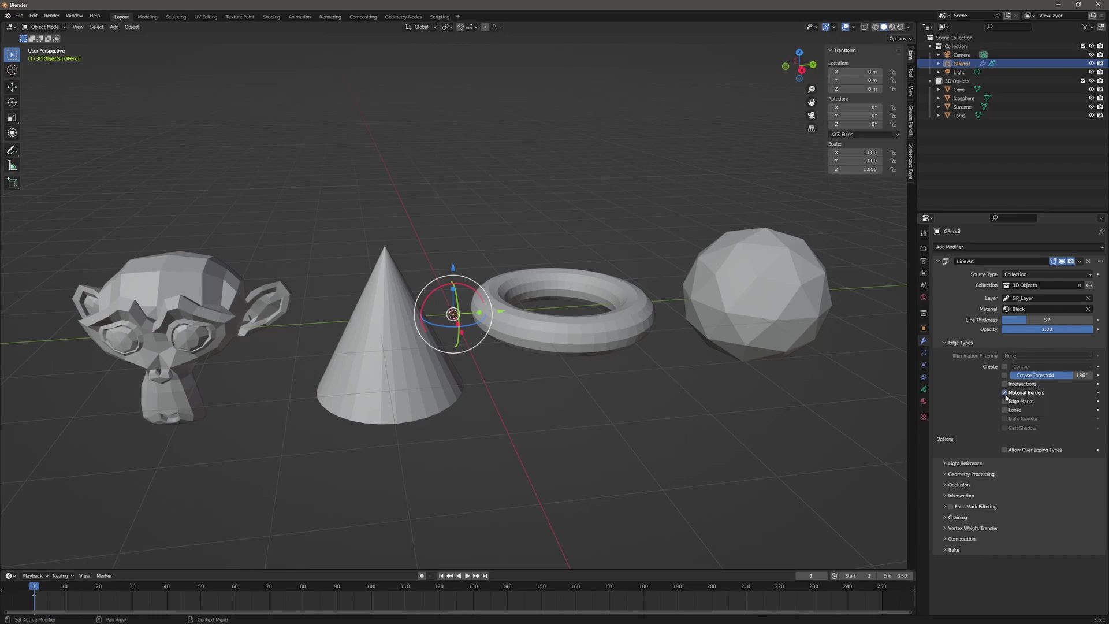
Give the torus a new material with a blue base color of hue 0.645 and show the scene in Material Preview
click(960, 116)
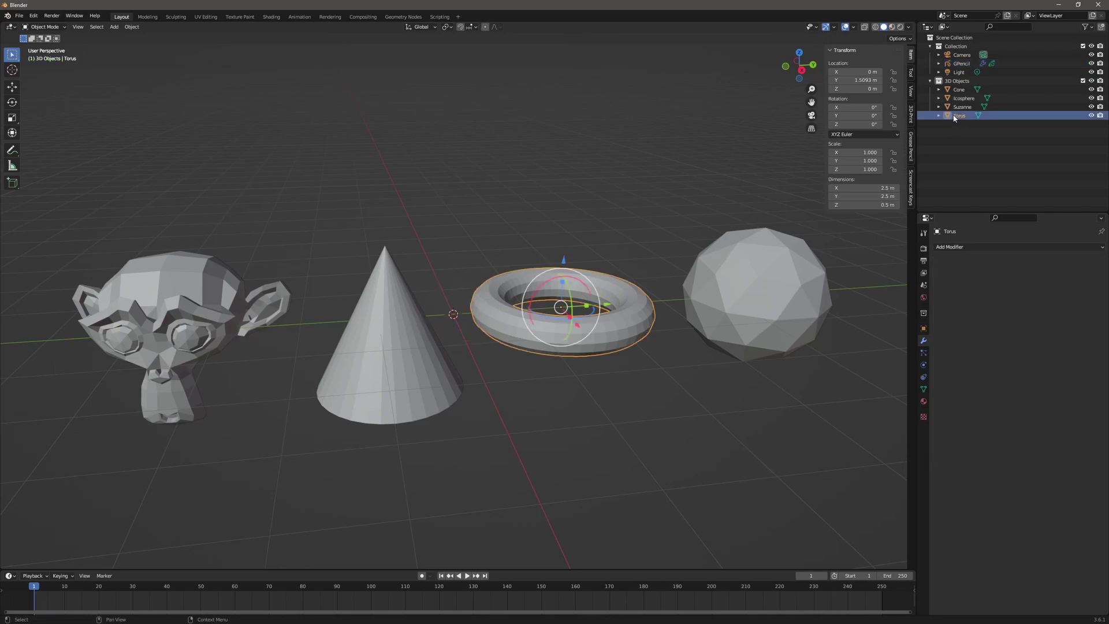
click(924, 403)
click(997, 283)
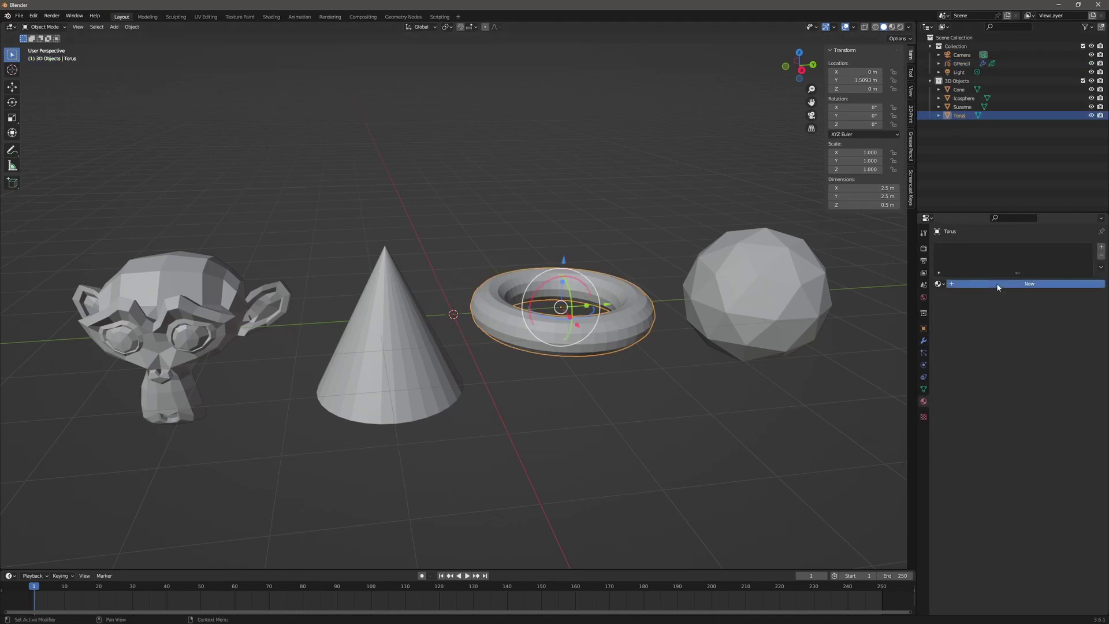
click(1038, 376)
drag(1061, 314, 1062, 270)
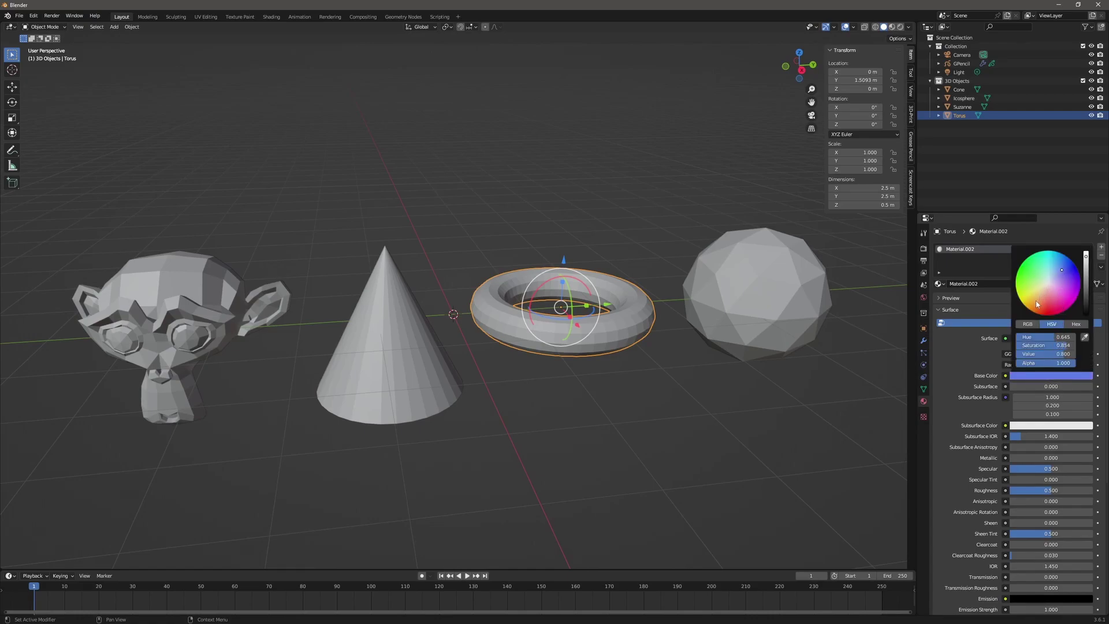
click(892, 28)
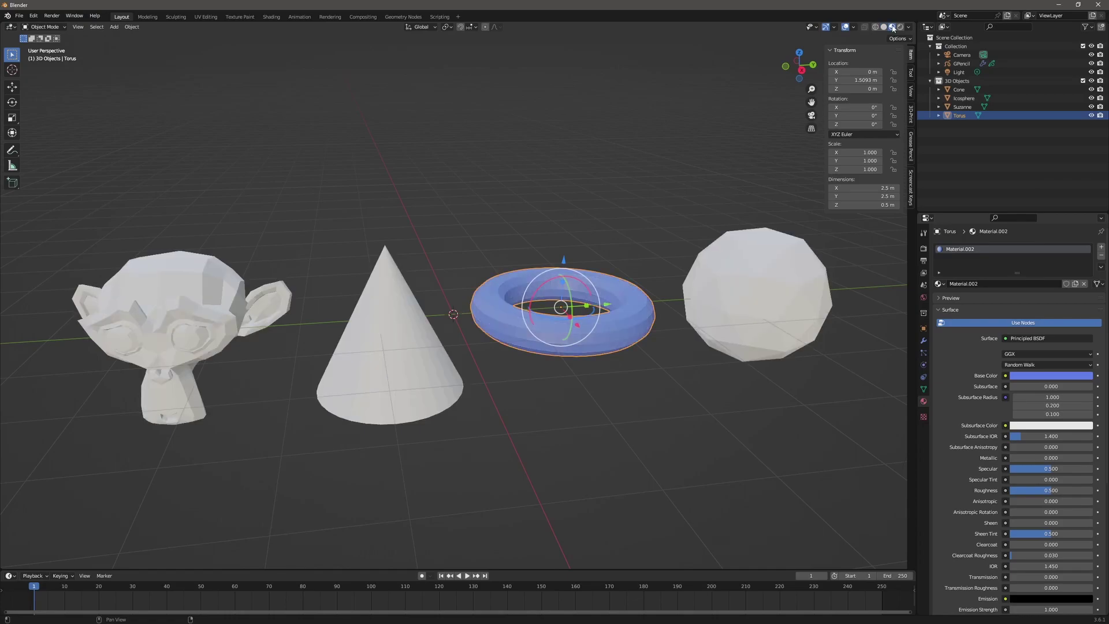
In Edit Mode, select all faces of the torus's upper half using a right-side wireframe view
click(51, 27)
click(53, 46)
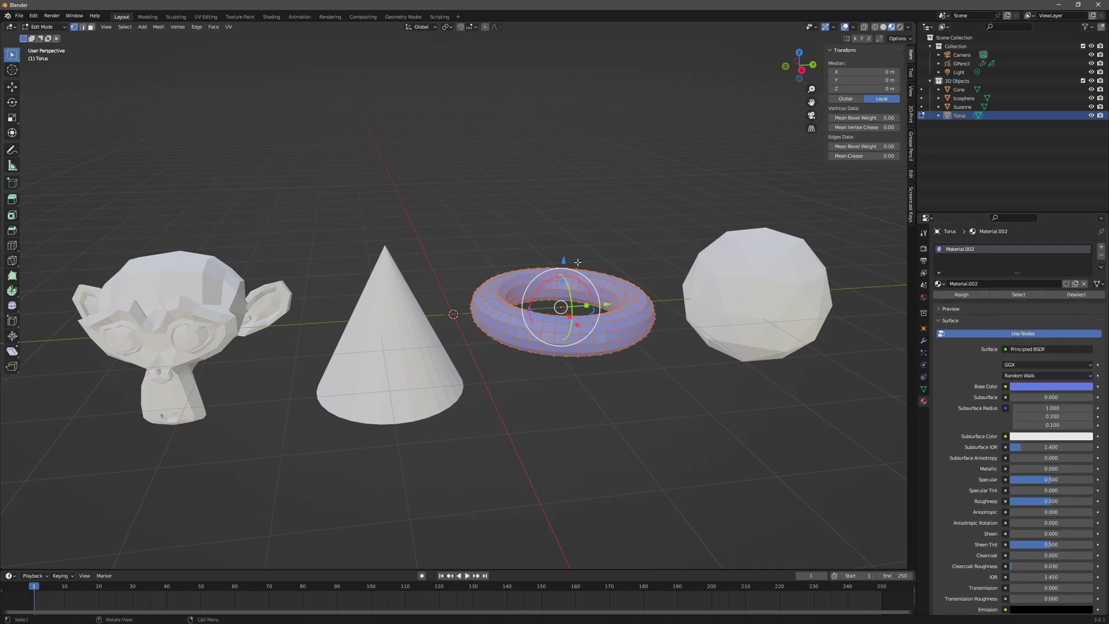
key(KP_3)
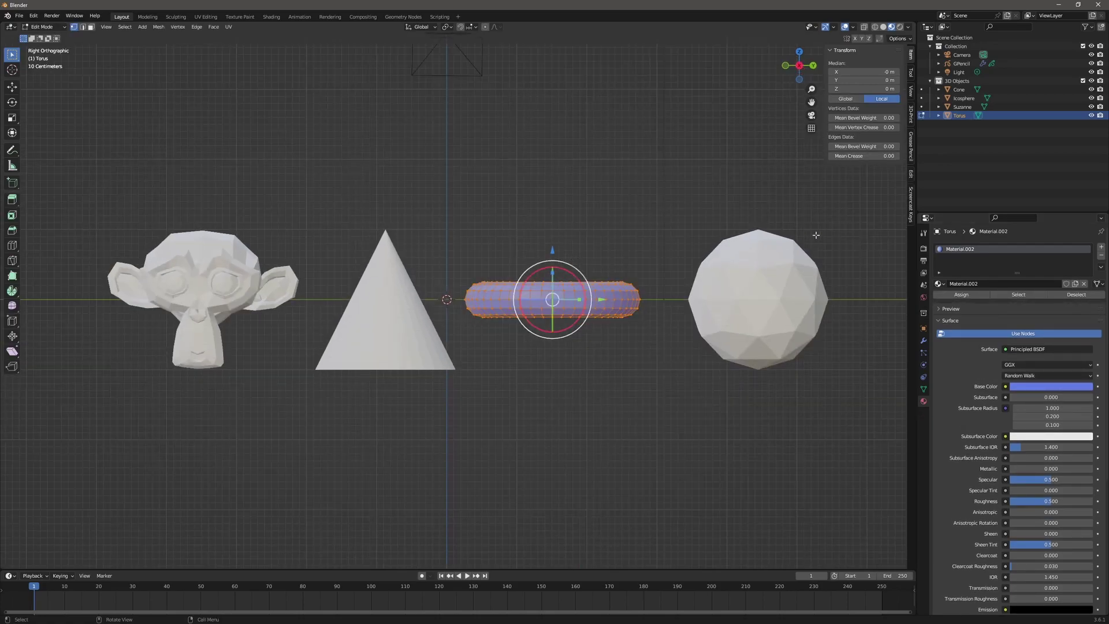
click(875, 27)
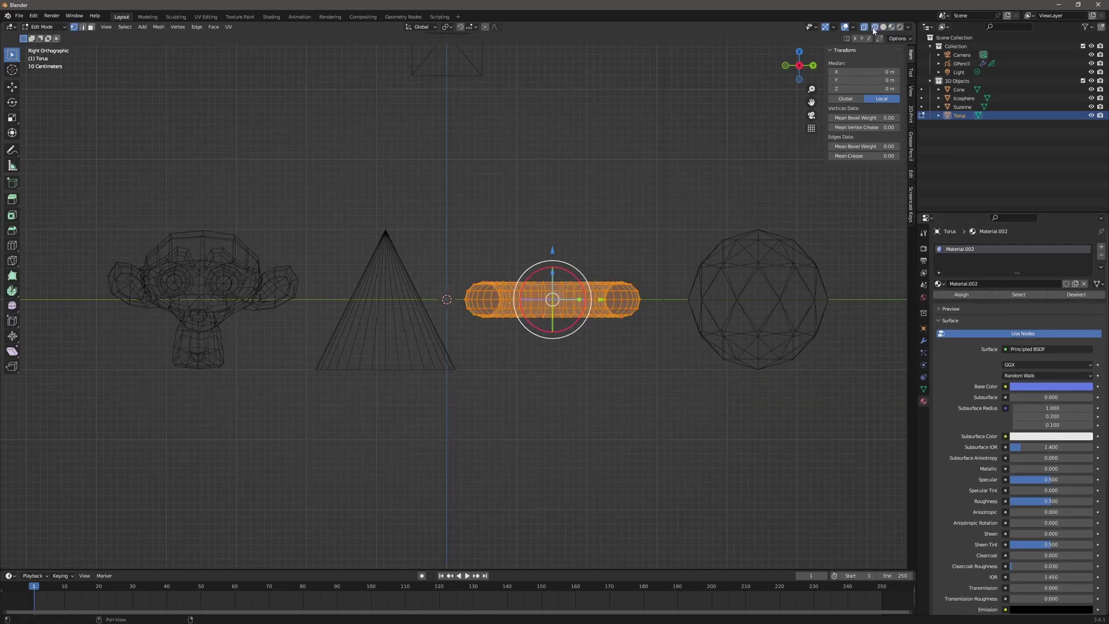
scroll(474, 219, up, 2)
drag(443, 206, 741, 298)
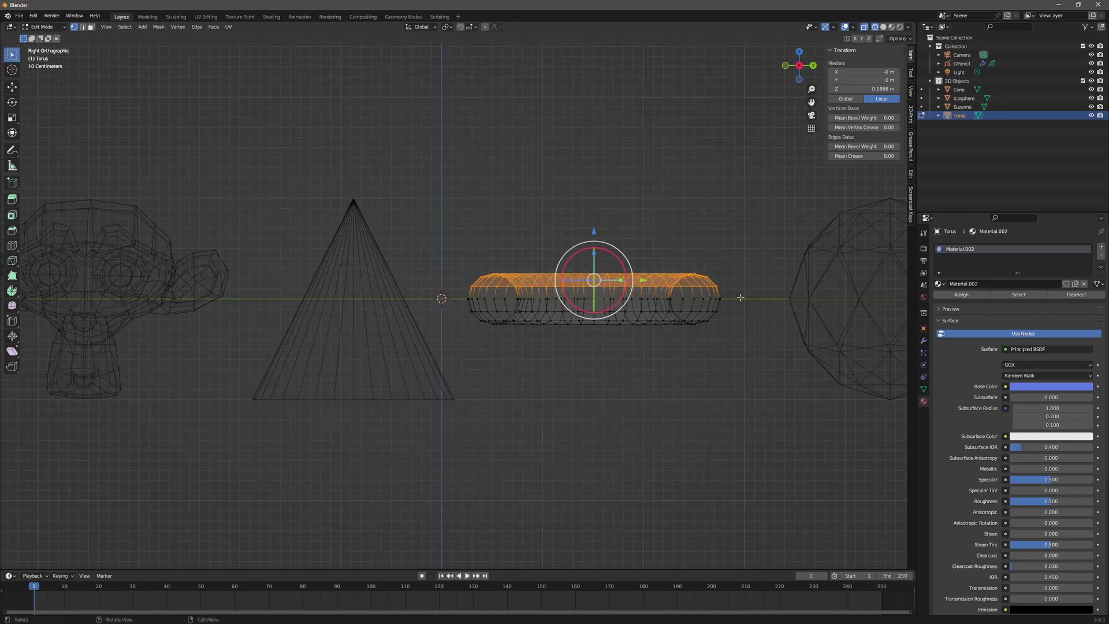
click(91, 27)
drag(432, 182, 747, 297)
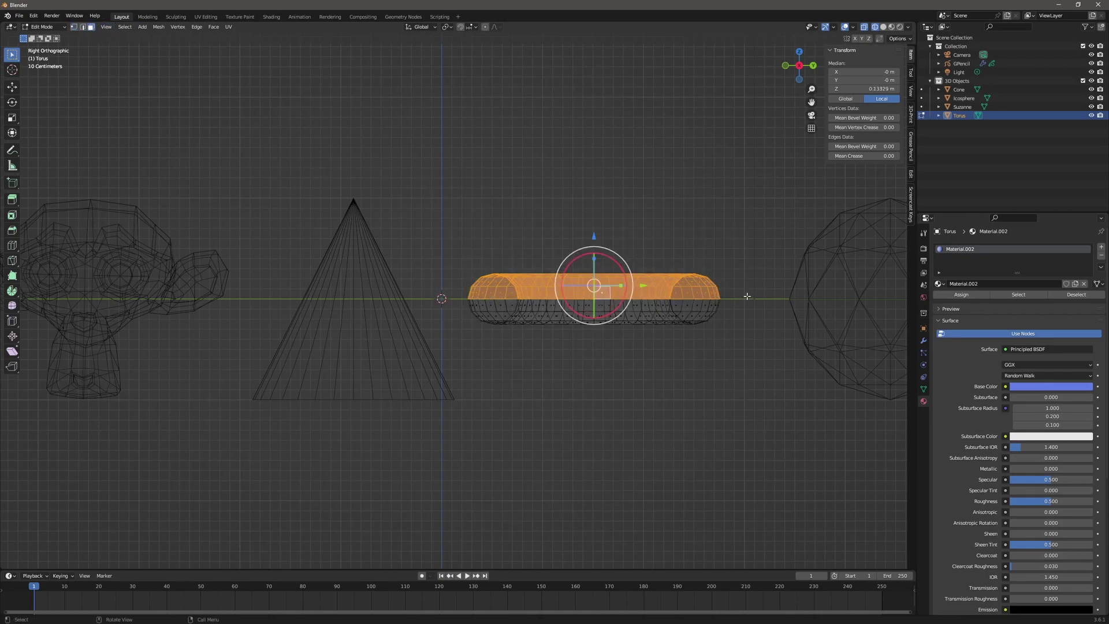
Add a second torus material with a green base color of hue 0.336, assign it to the selected faces and show Material Preview
click(1101, 247)
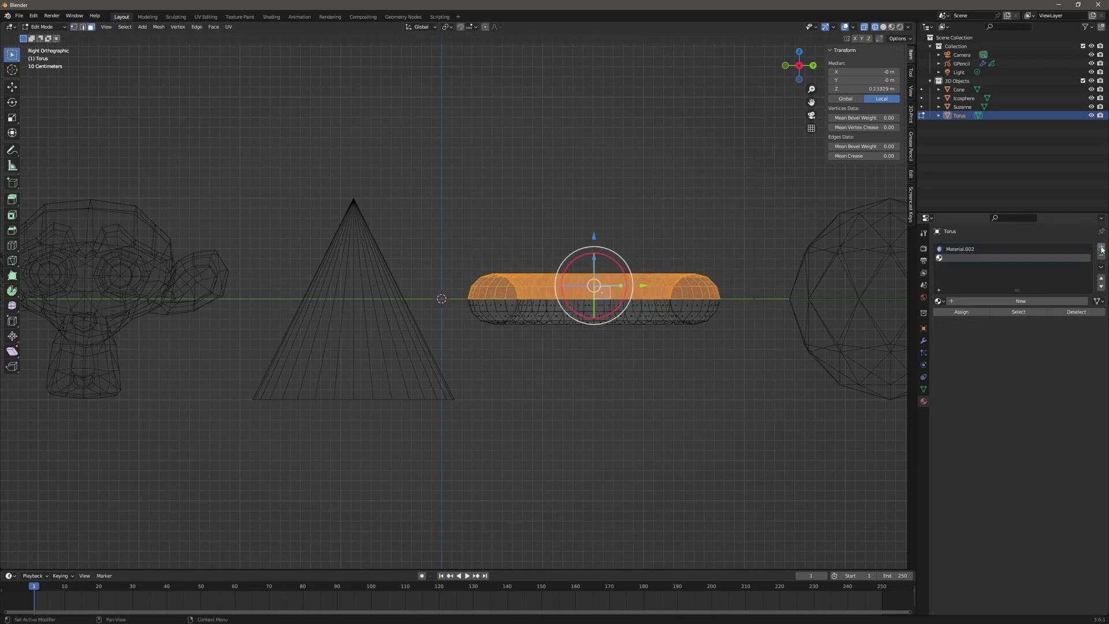
click(1016, 301)
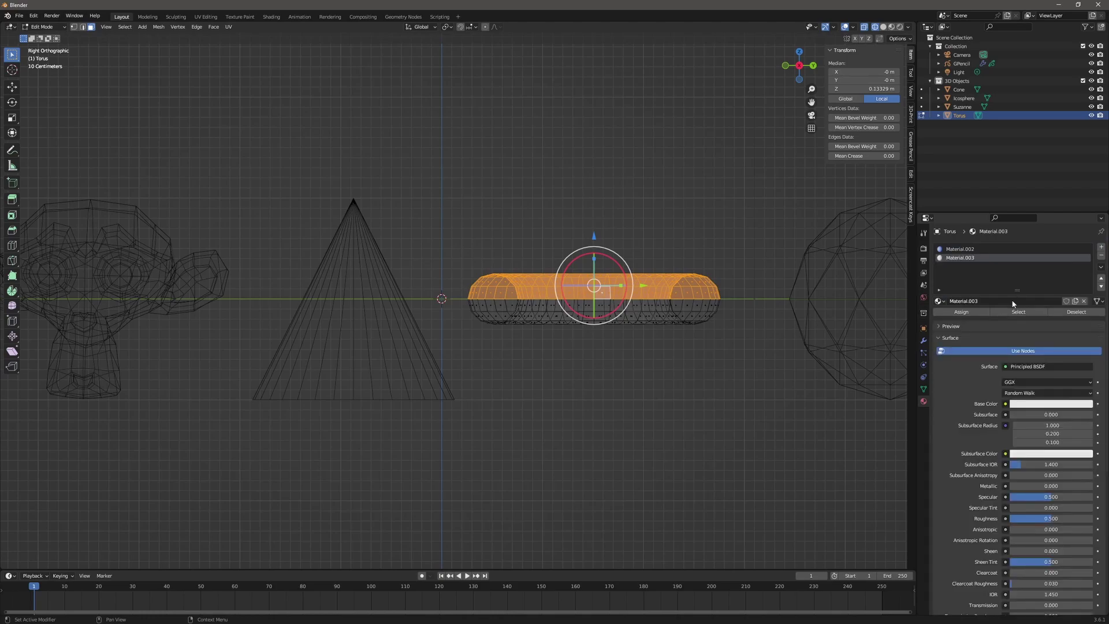
click(1032, 404)
drag(1036, 314, 1034, 306)
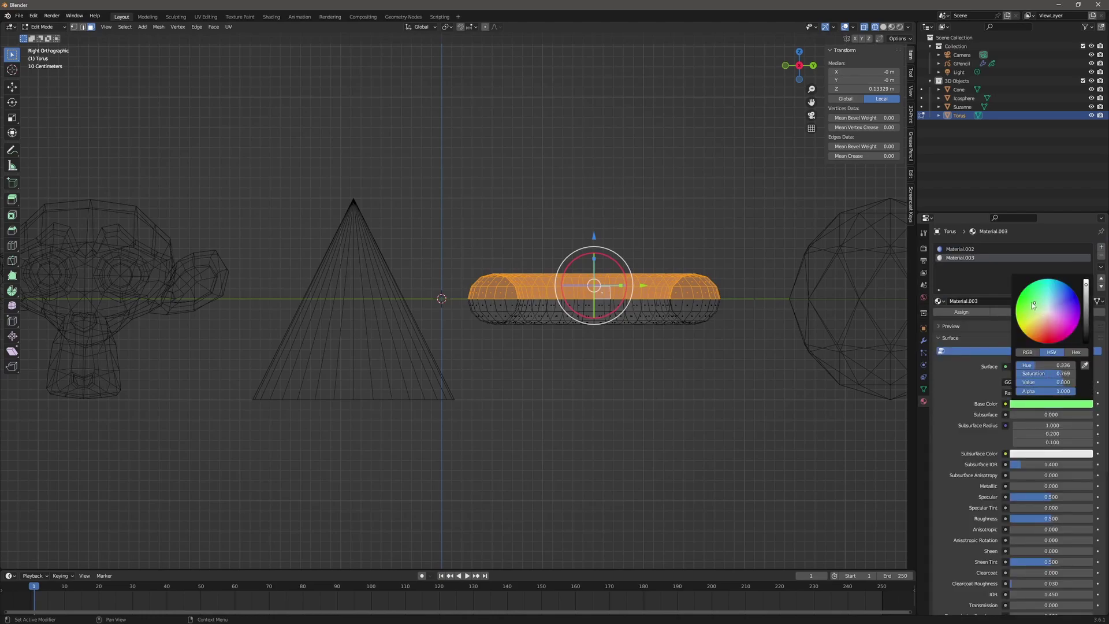
click(962, 313)
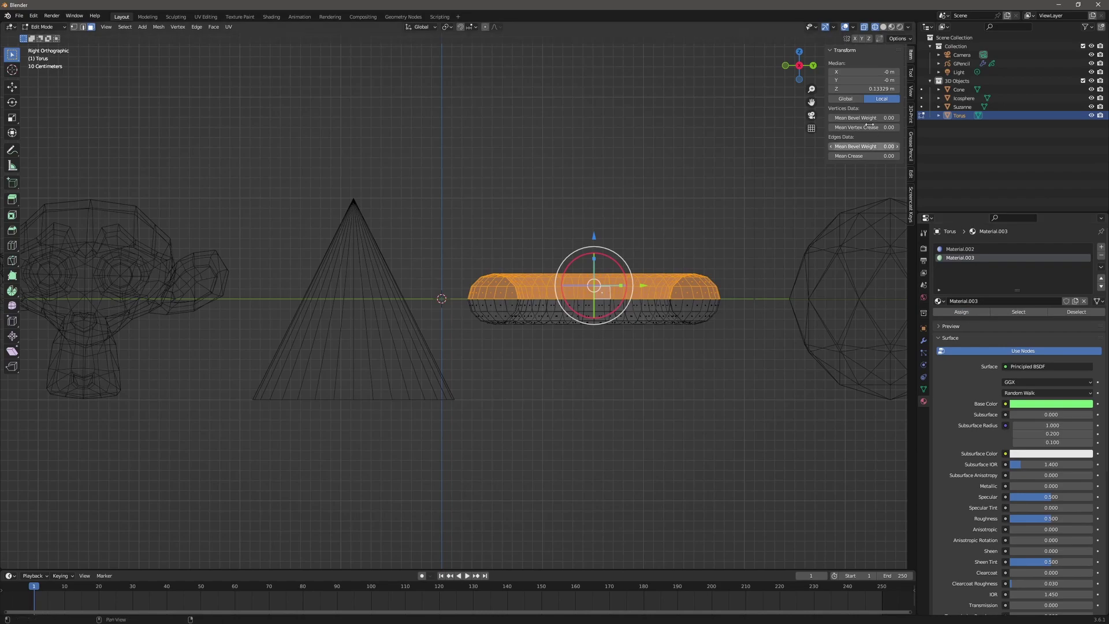
click(891, 27)
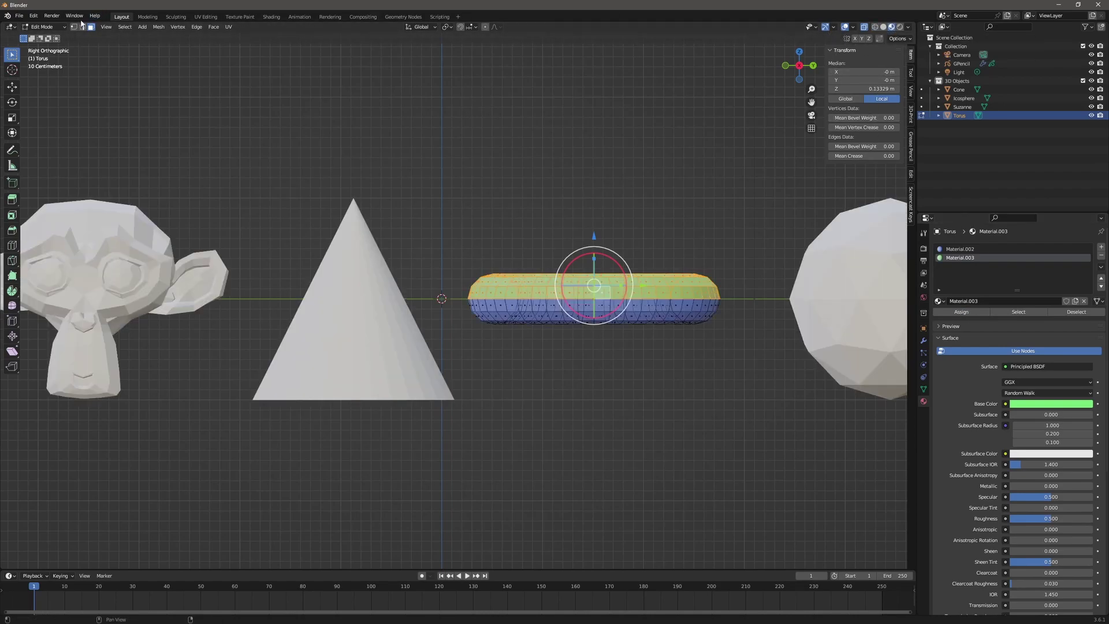
Return to Object Mode and open the Line Art modifier settings of the Grease Pencil object to check the material border line
click(43, 26)
click(40, 34)
middle_drag(593, 254, 700, 352)
click(962, 64)
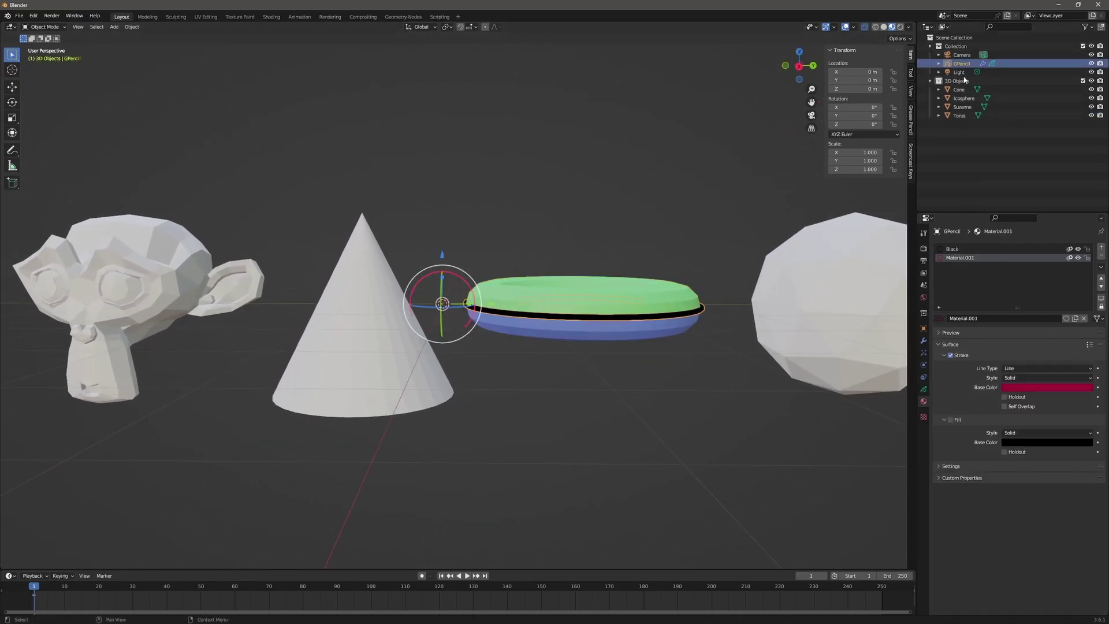
click(924, 340)
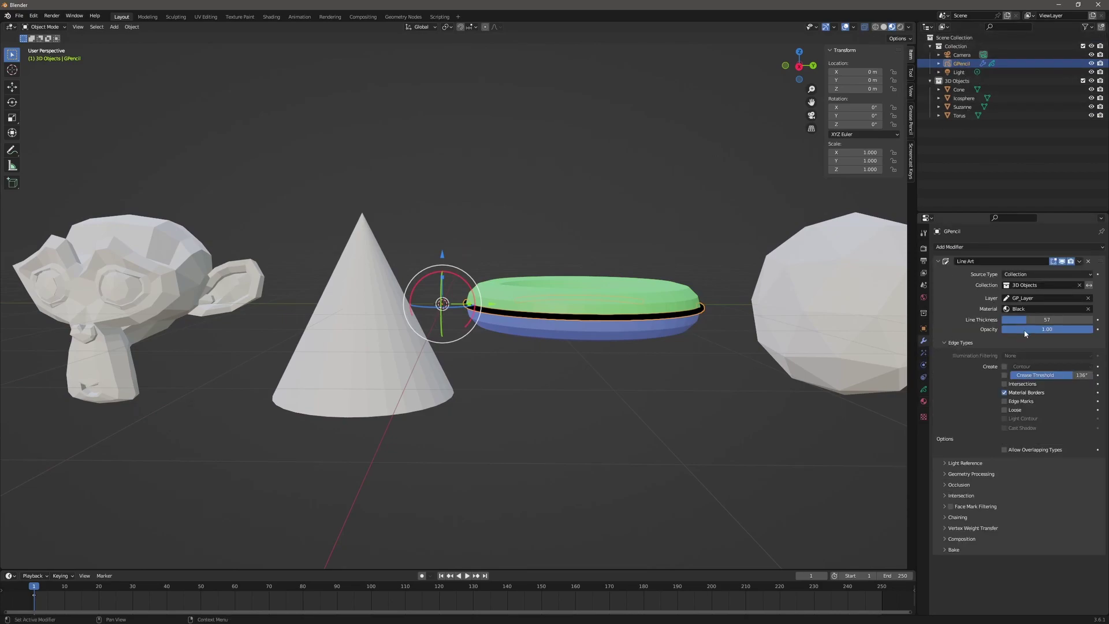
Switch the Line Art edge type from Material Borders to Edge Marks
click(1004, 393)
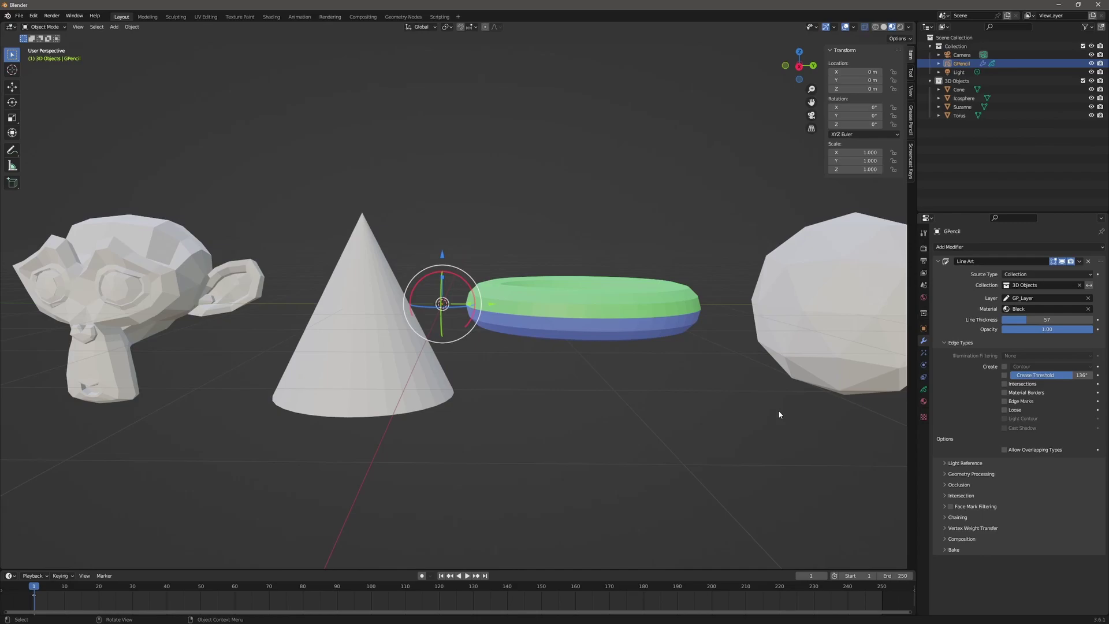
click(1005, 401)
Open the cone in Edit Mode and turn off X-ray so only its front side is selectable
click(354, 289)
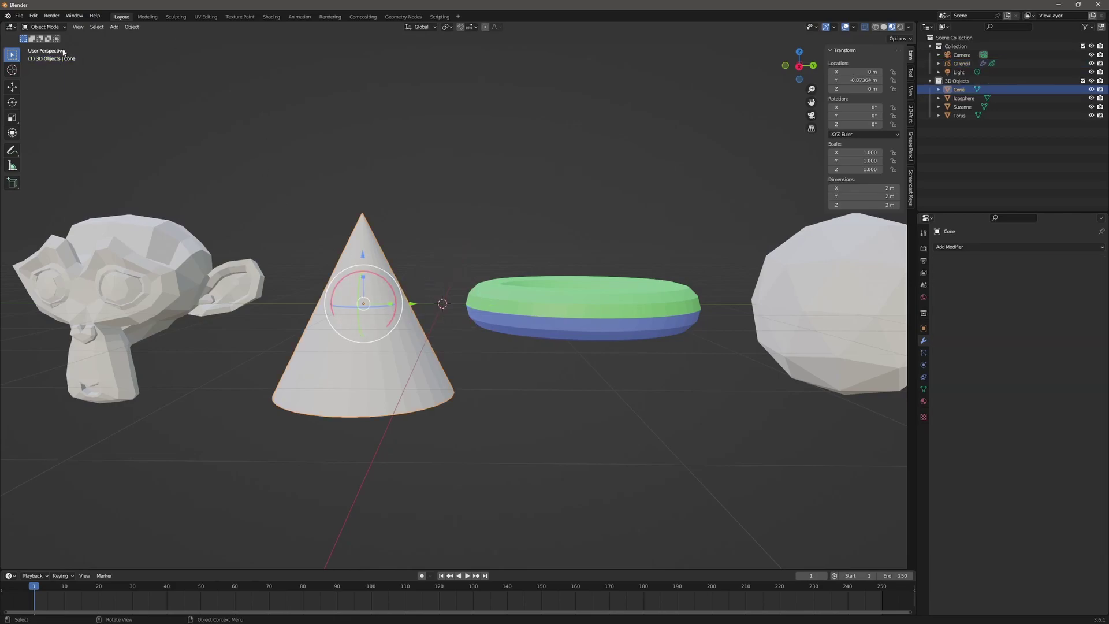
click(45, 26)
click(43, 45)
scroll(395, 266, up, 2)
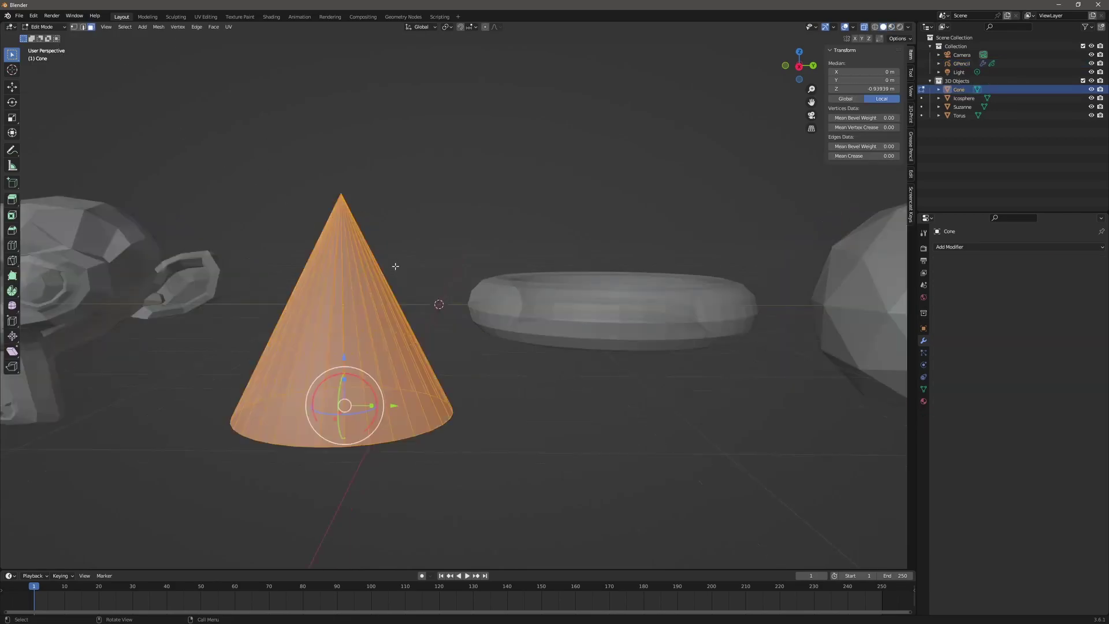
scroll(395, 266, up, 2)
shift+middle_drag(397, 260, 515, 223)
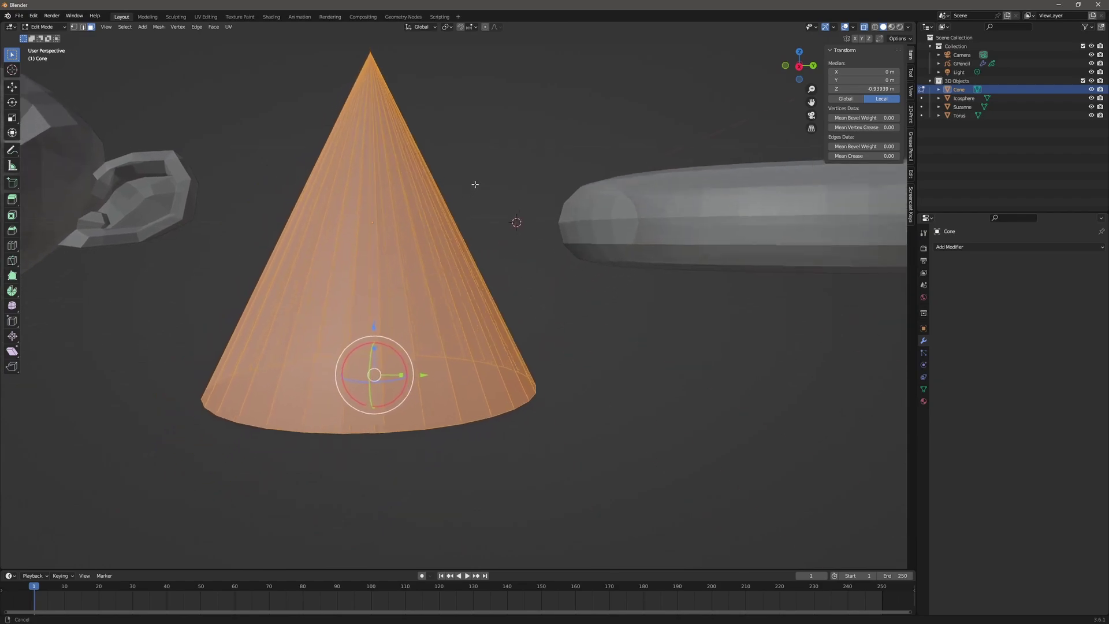
click(865, 27)
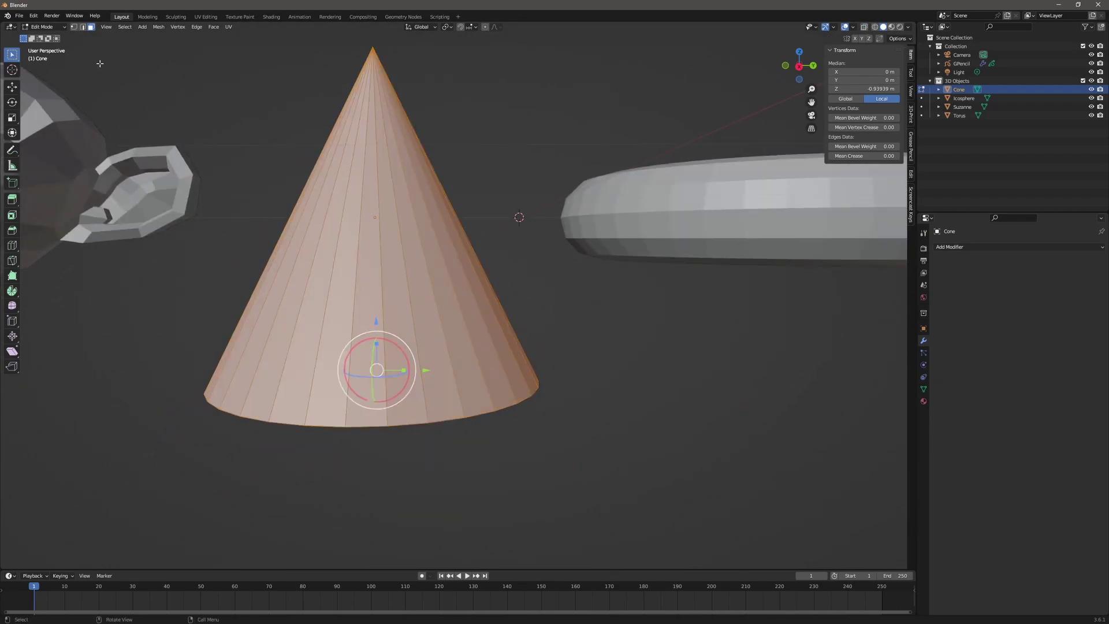
Mark six alternate edges running up the cone's side as Freestyle edges and return to Object Mode
click(83, 27)
click(402, 236)
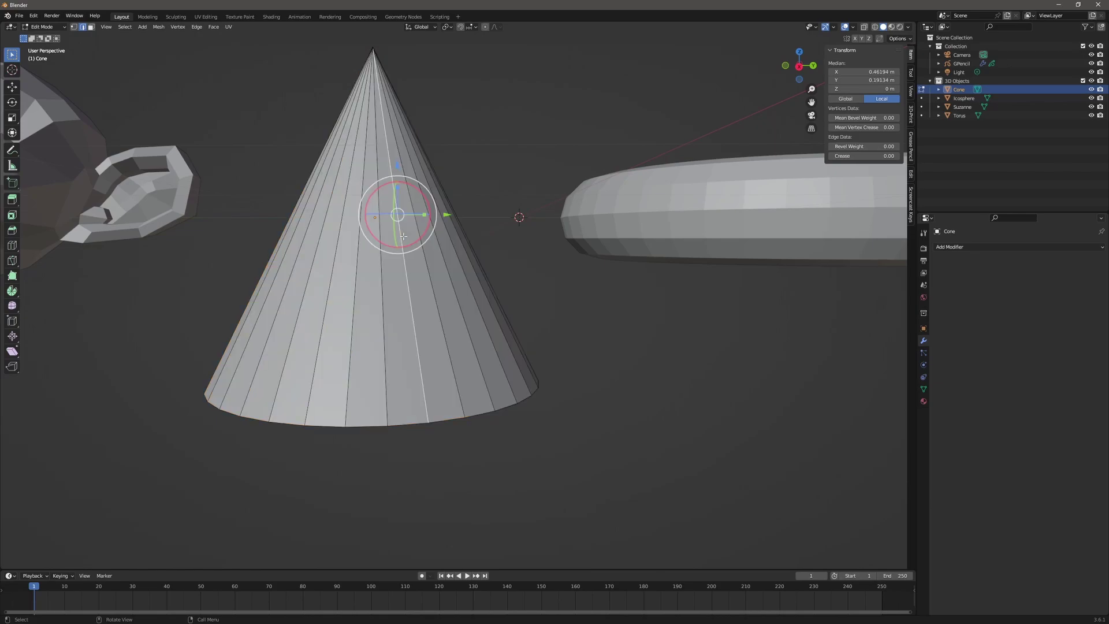
shift+click(357, 259)
shift+click(314, 254)
shift+click(287, 251)
middle_drag(287, 251, 360, 232)
shift+click(357, 236)
shift+click(388, 235)
middle_drag(388, 235, 493, 196)
right_click(495, 190)
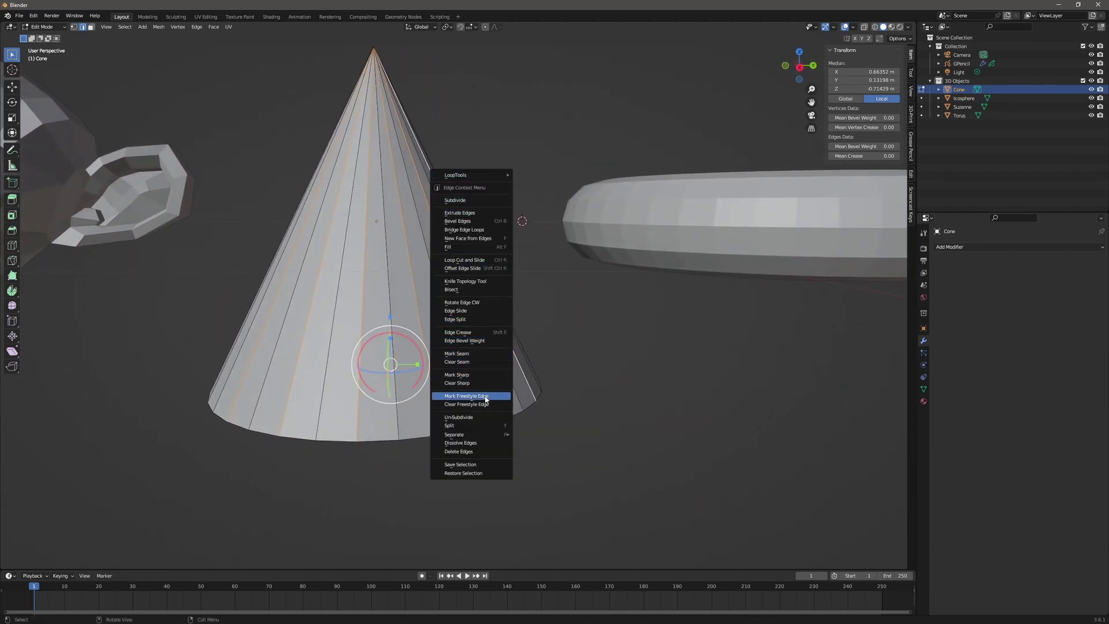
click(486, 398)
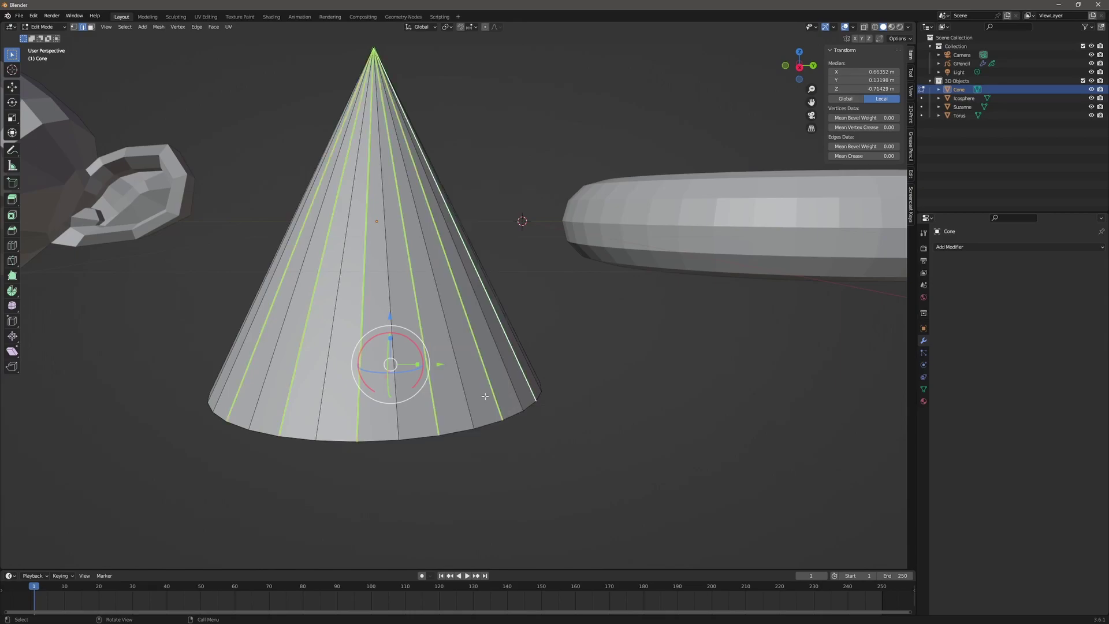
click(63, 29)
click(46, 37)
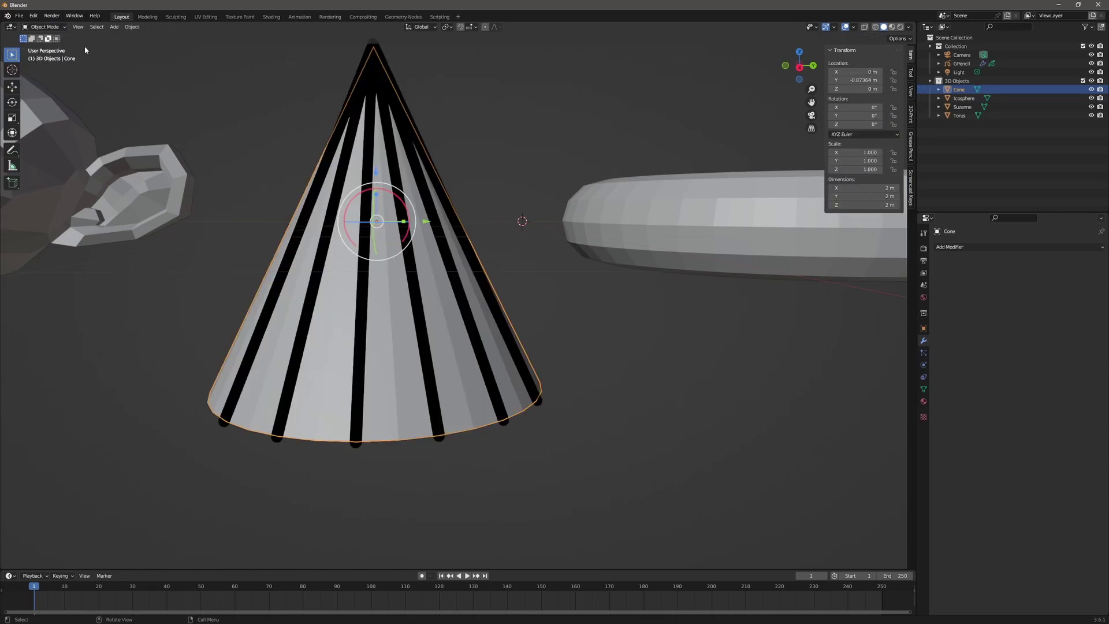
scroll(540, 308, down, 2)
mouse_move(535, 314)
middle_down()
mouse_move(579, 309)
mouse_move(530, 328)
middle_up()
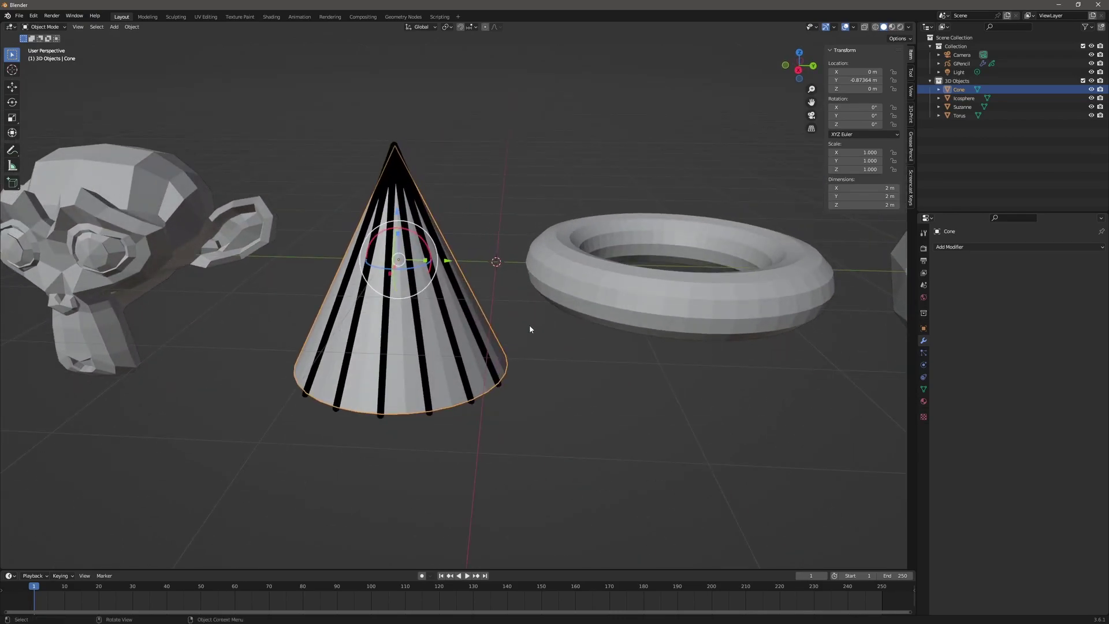
Clear the Freestyle mark from one front edge of the cone and return to Object Mode
click(45, 27)
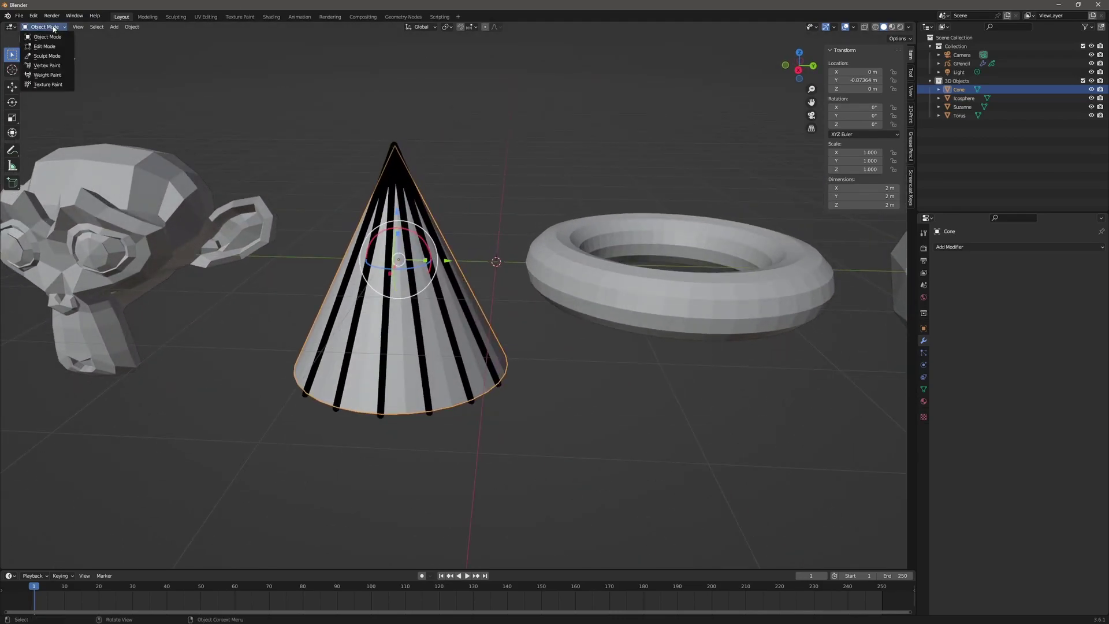
click(43, 43)
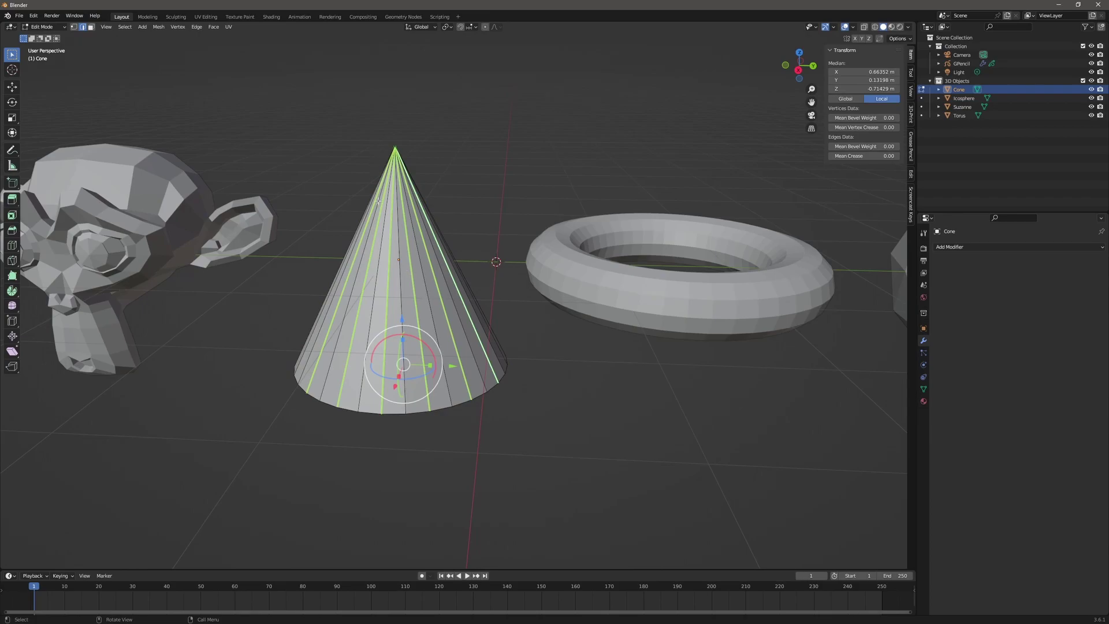
click(410, 255)
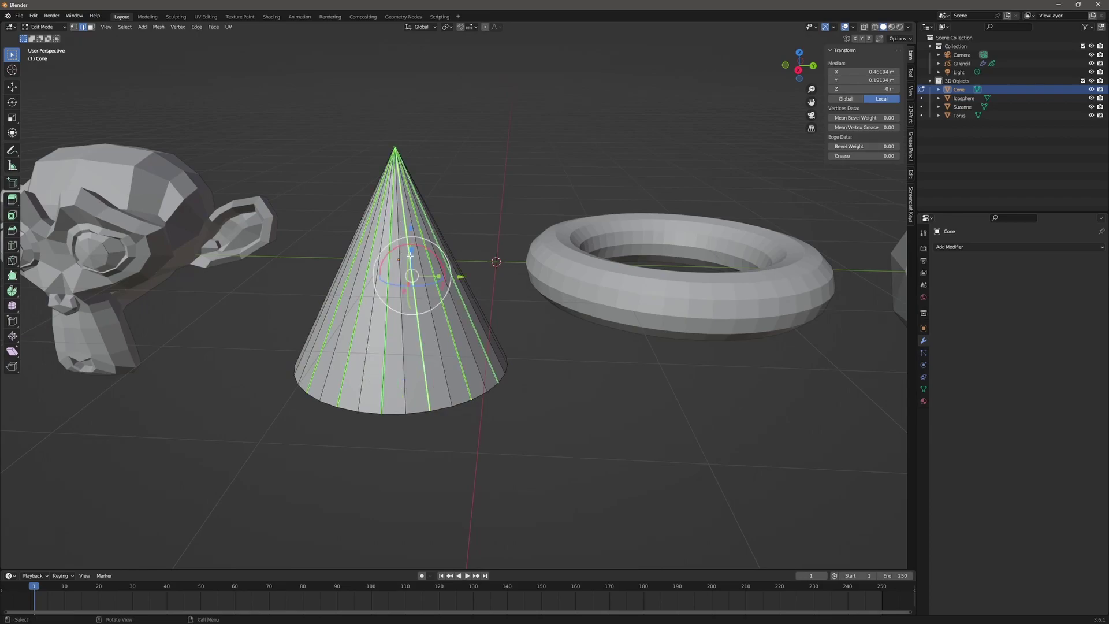
right_click(410, 255)
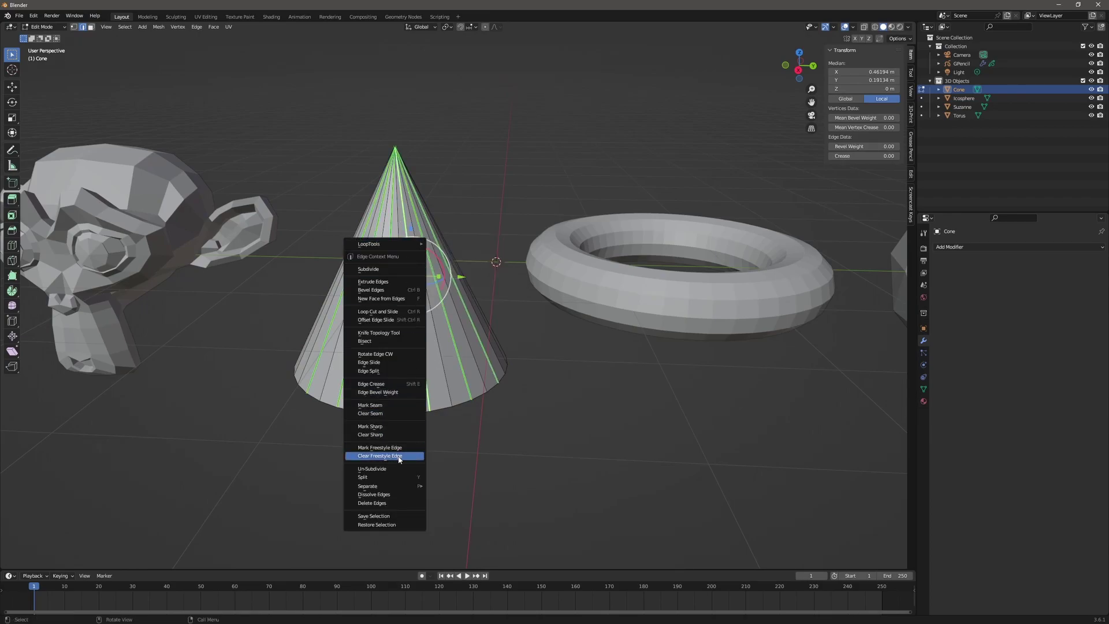
click(418, 457)
click(49, 30)
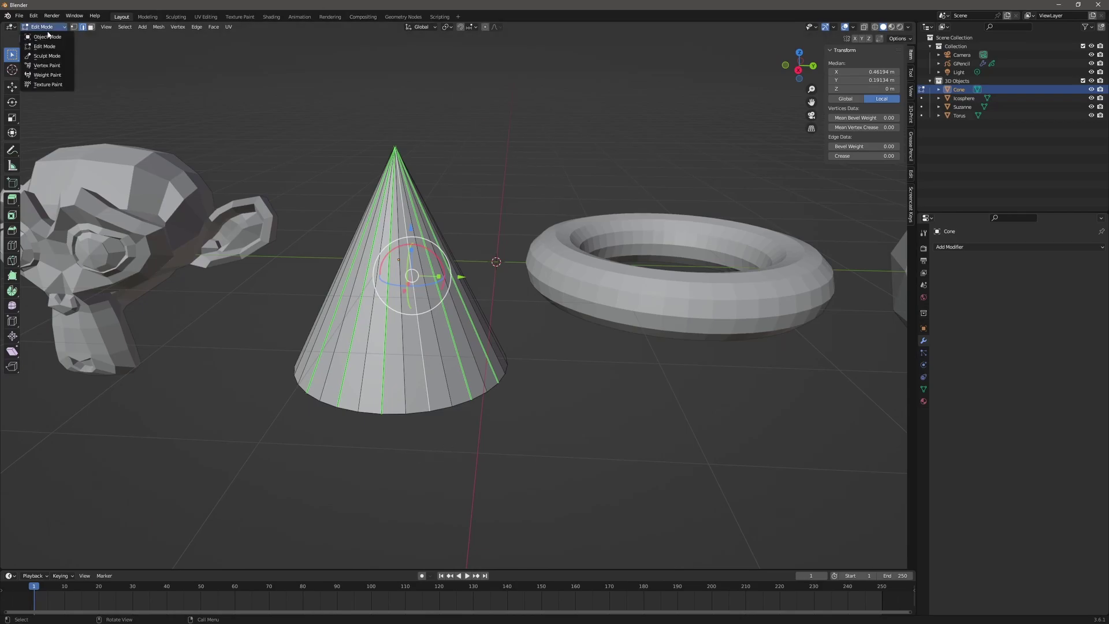
click(49, 37)
middle_drag(418, 318, 454, 168)
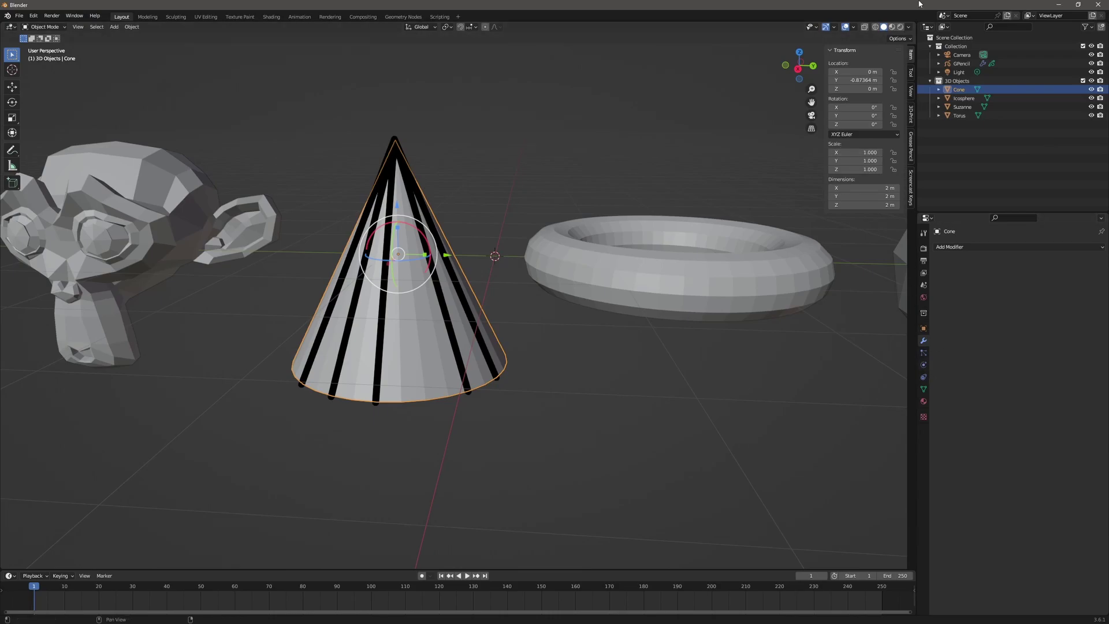
In Material Preview, switch the GPencil object's Line Art edge type from Edge Marks to Loose
click(962, 64)
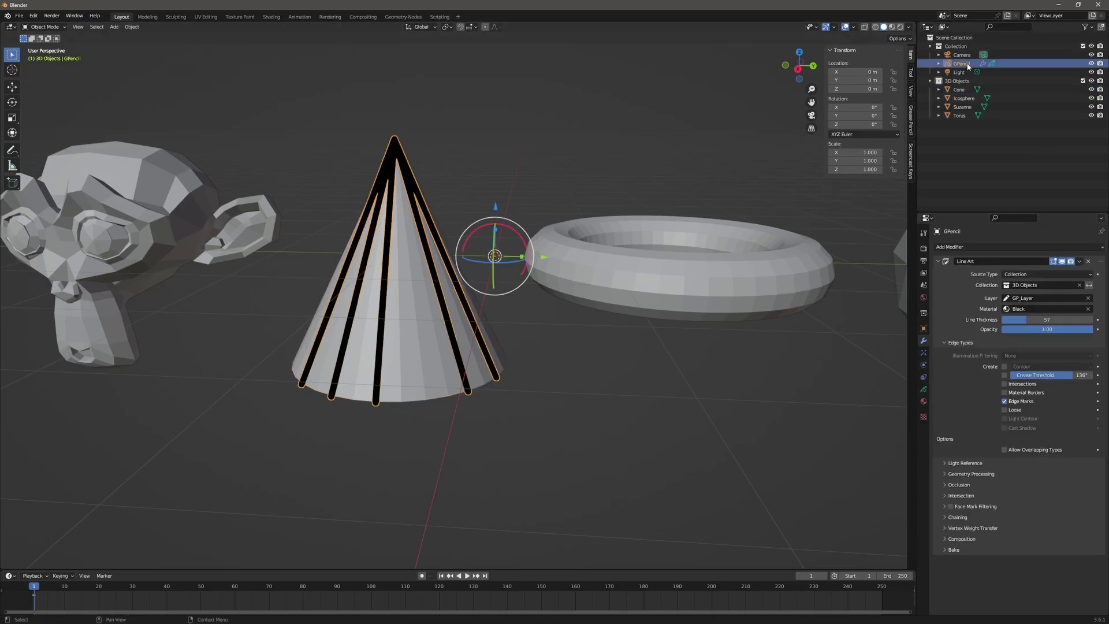
click(893, 27)
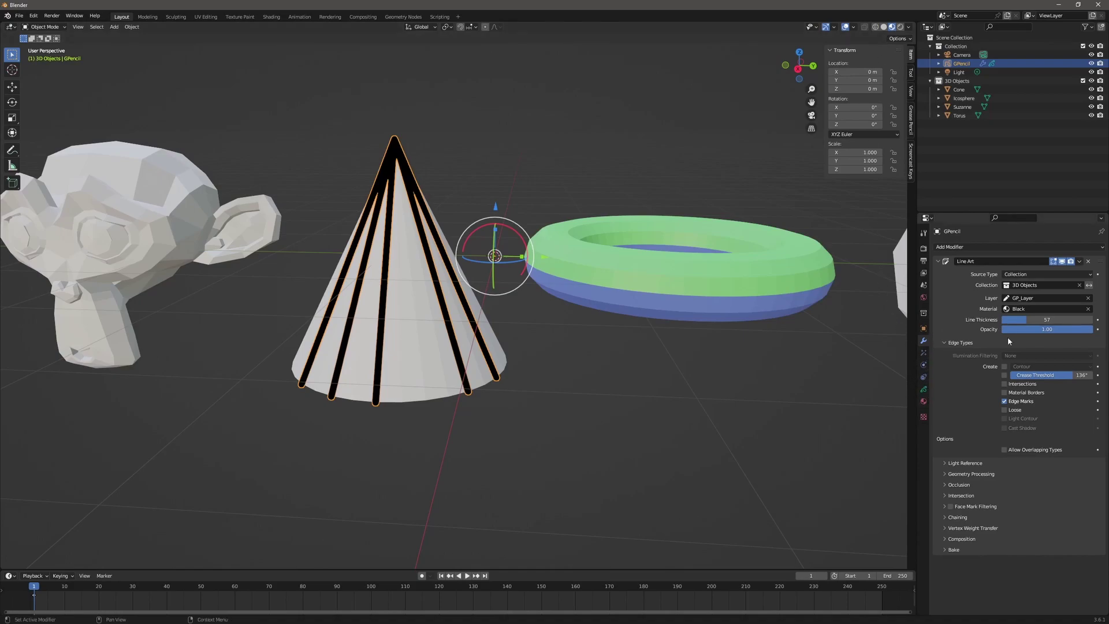
click(1005, 401)
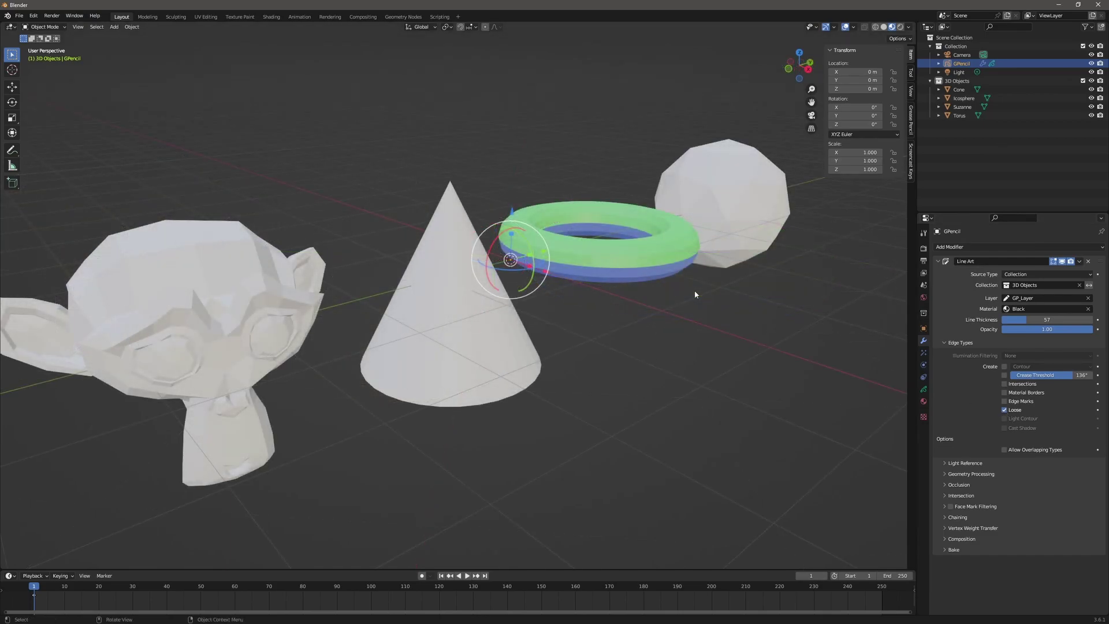
middle_drag(695, 294, 652, 292)
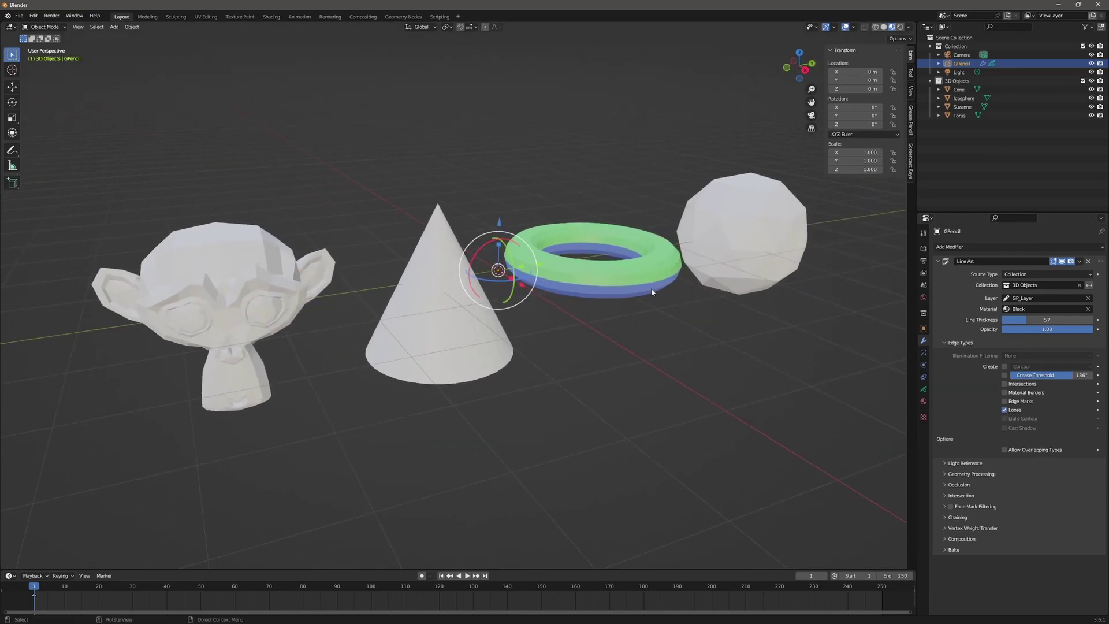
Add a plane mesh and move it along X to about 2.8 m, in front of the cone
key(shift+a)
mouse_move(591, 276)
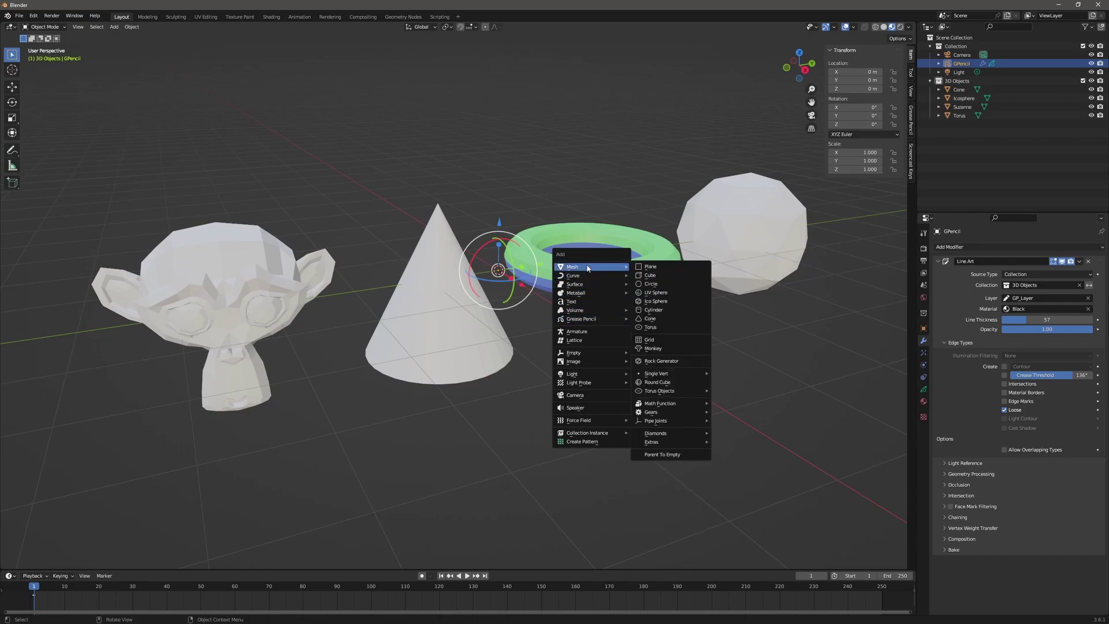
click(651, 267)
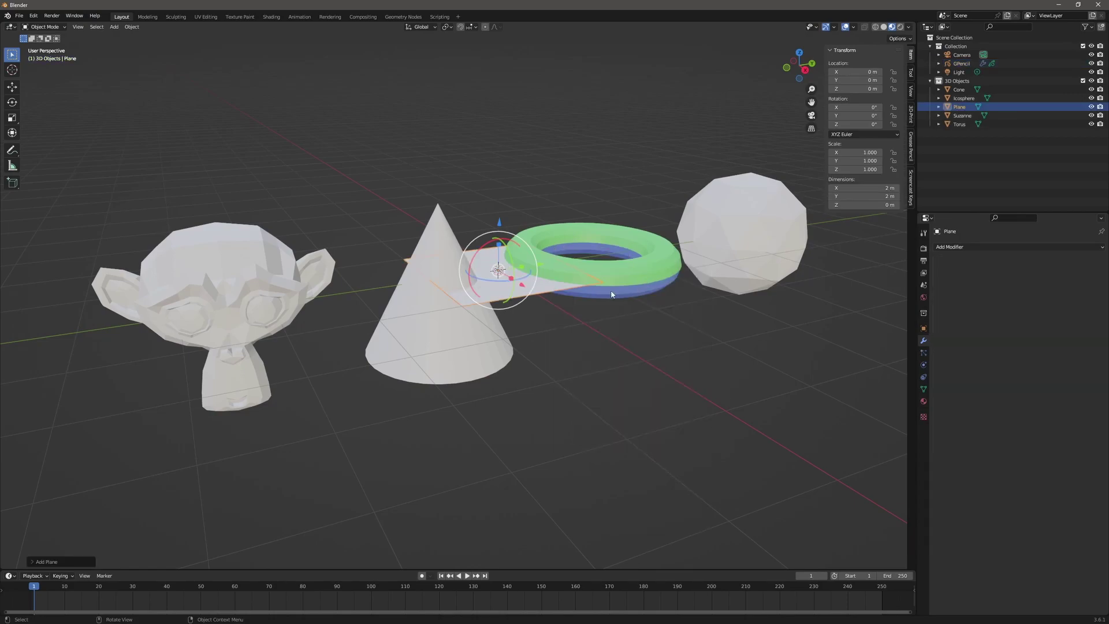
key(g)
key(x)
click(627, 408)
middle_drag(751, 399, 520, 277)
Delete the plane's front corner vertex nearest the icosphere side, leaving two loose edges, and check the lines in Object Mode
click(50, 27)
click(44, 47)
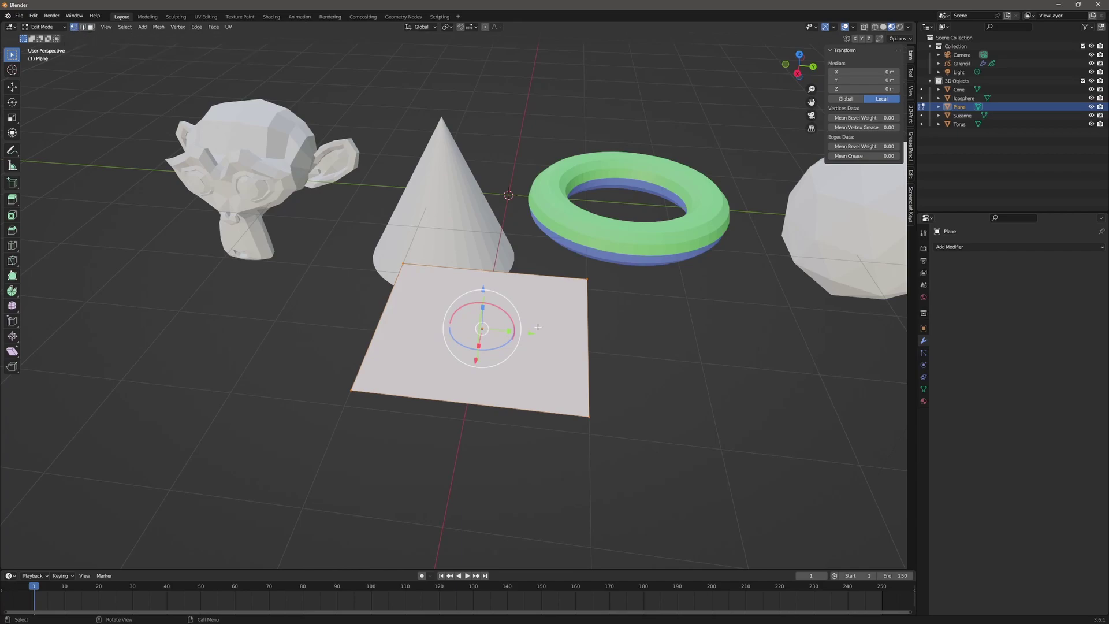
drag(628, 401, 578, 448)
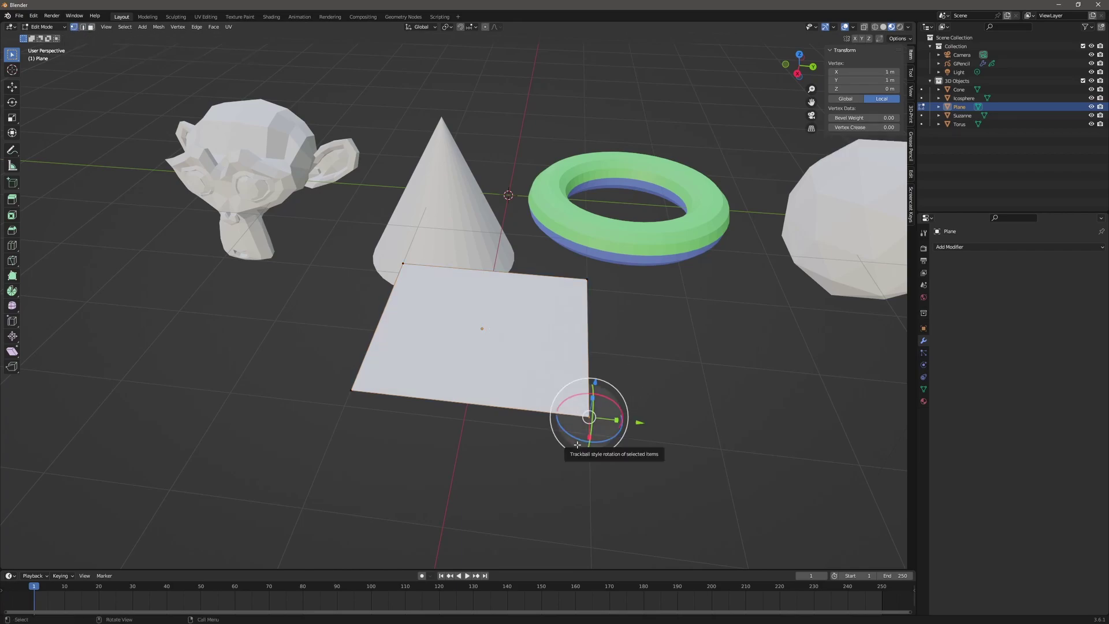
key(x)
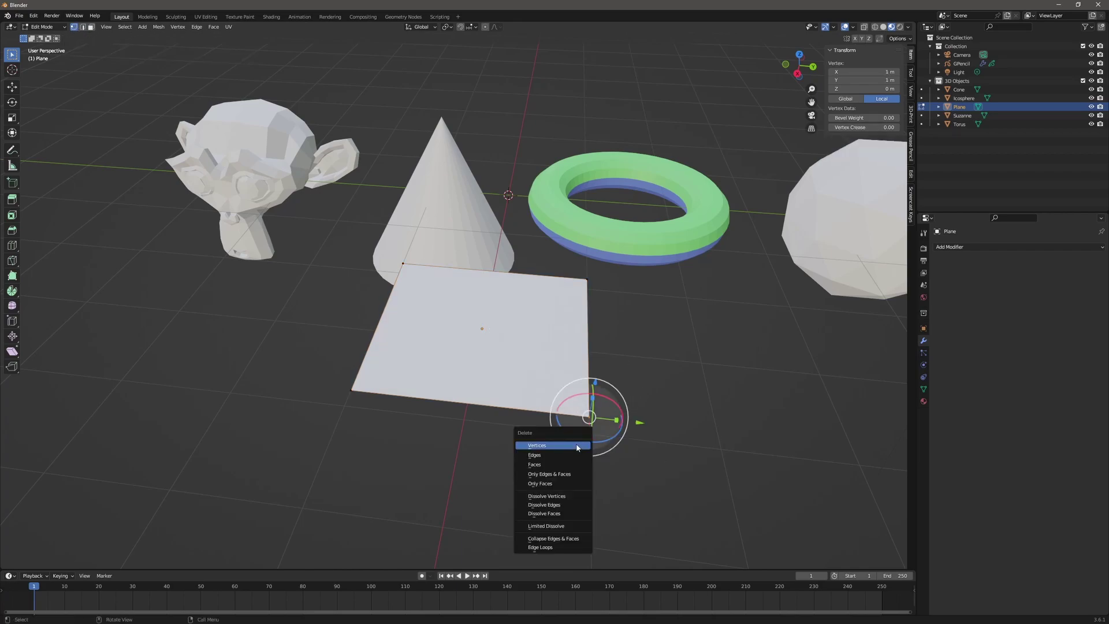
click(576, 445)
scroll(594, 389, up, 2)
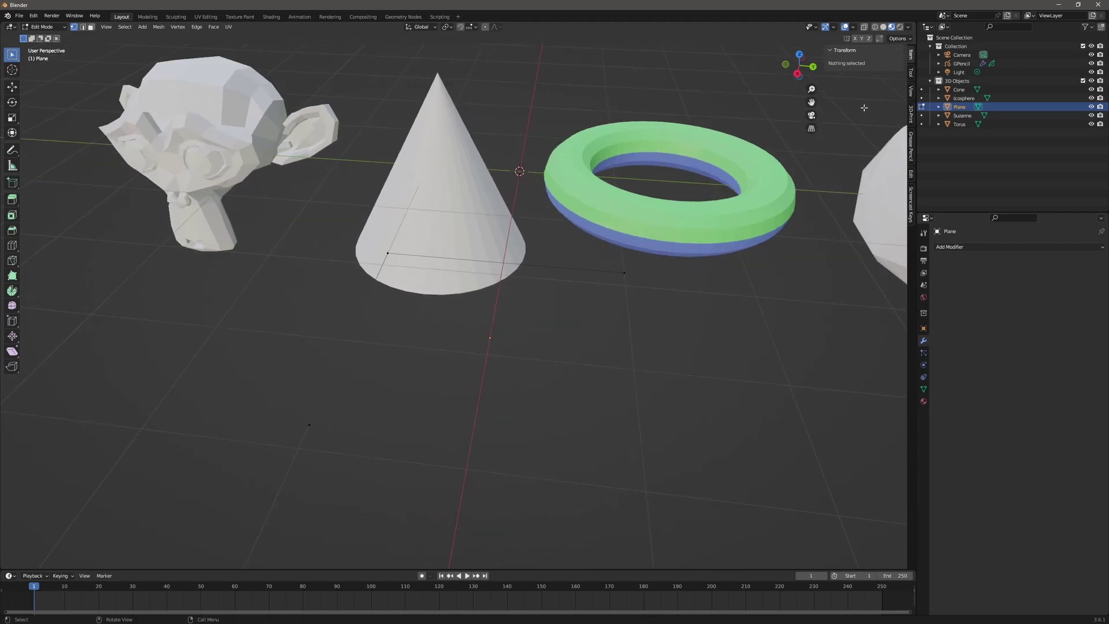
click(43, 27)
click(43, 34)
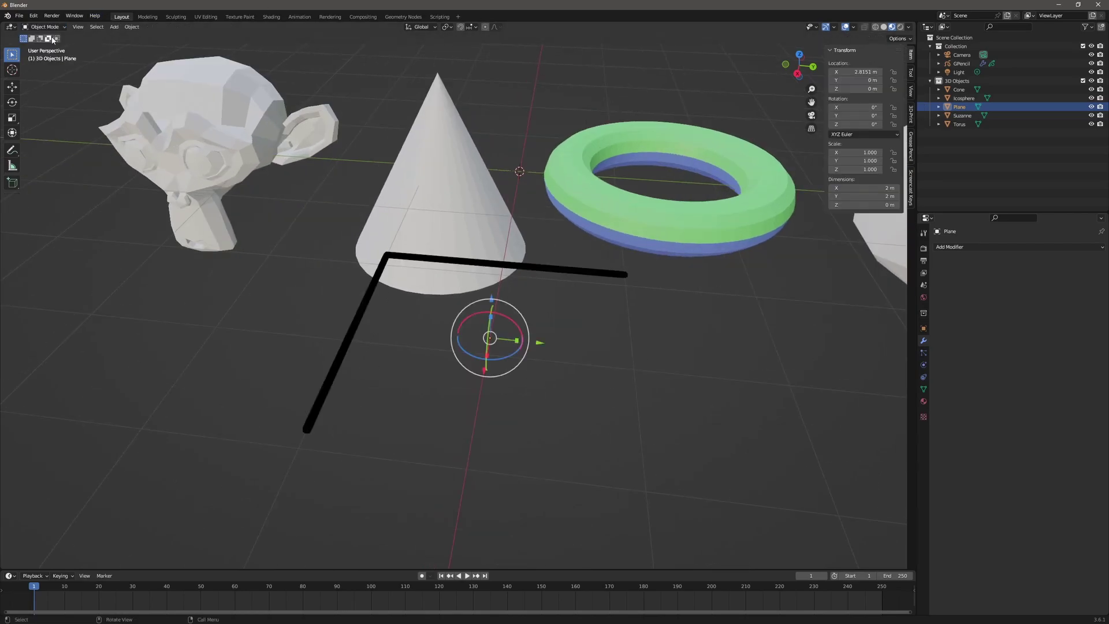
scroll(517, 334, down, 2)
mouse_move(517, 331)
middle_down()
mouse_move(546, 345)
mouse_move(581, 318)
mouse_move(511, 343)
middle_up()
scroll(511, 344, down, 1)
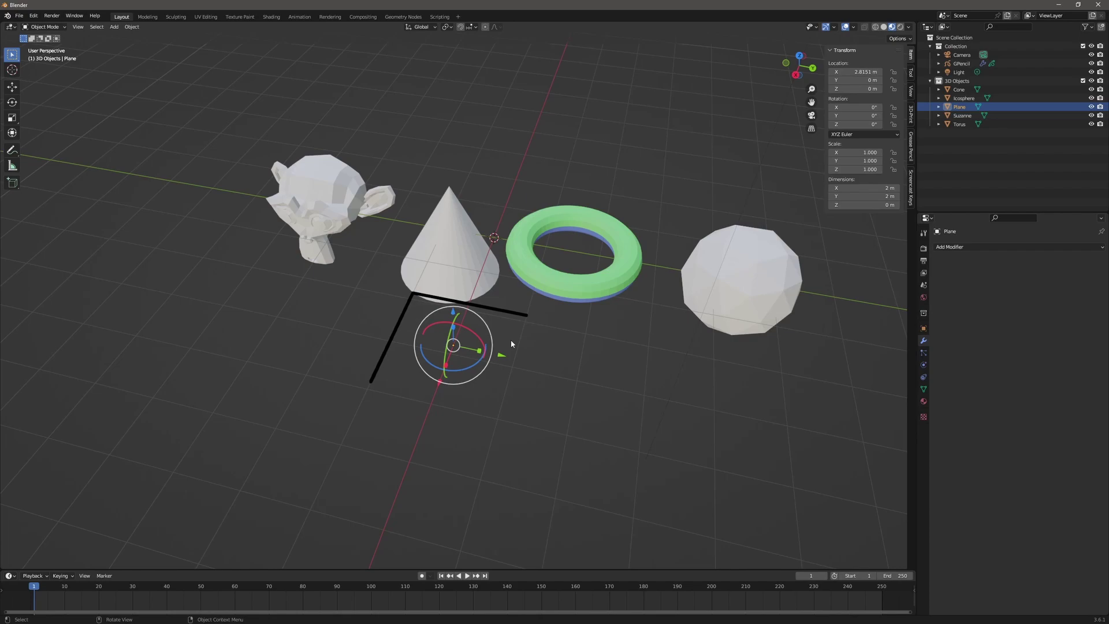
middle_drag(524, 343, 548, 326)
scroll(483, 301, up, 2)
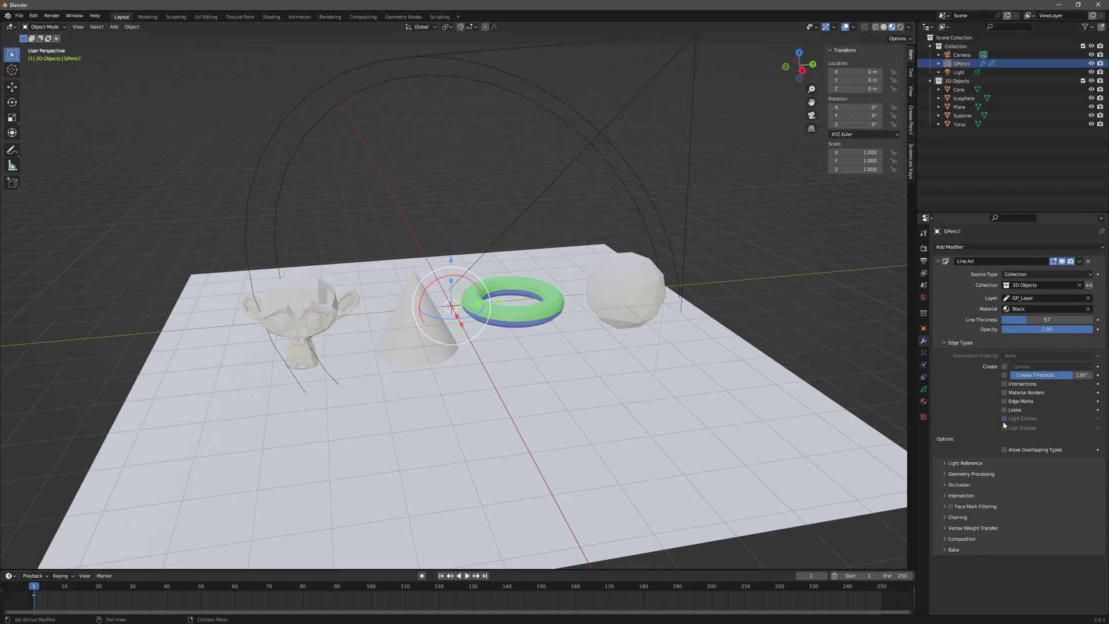
Set the Line Art modifier's light reference object to Light
click(946, 464)
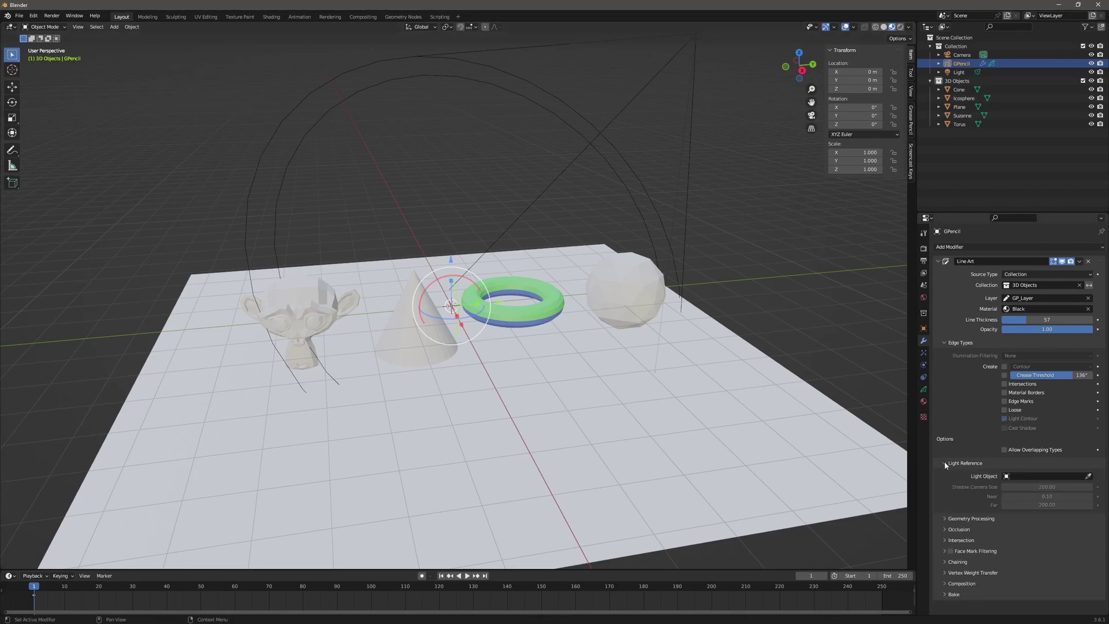
click(1044, 477)
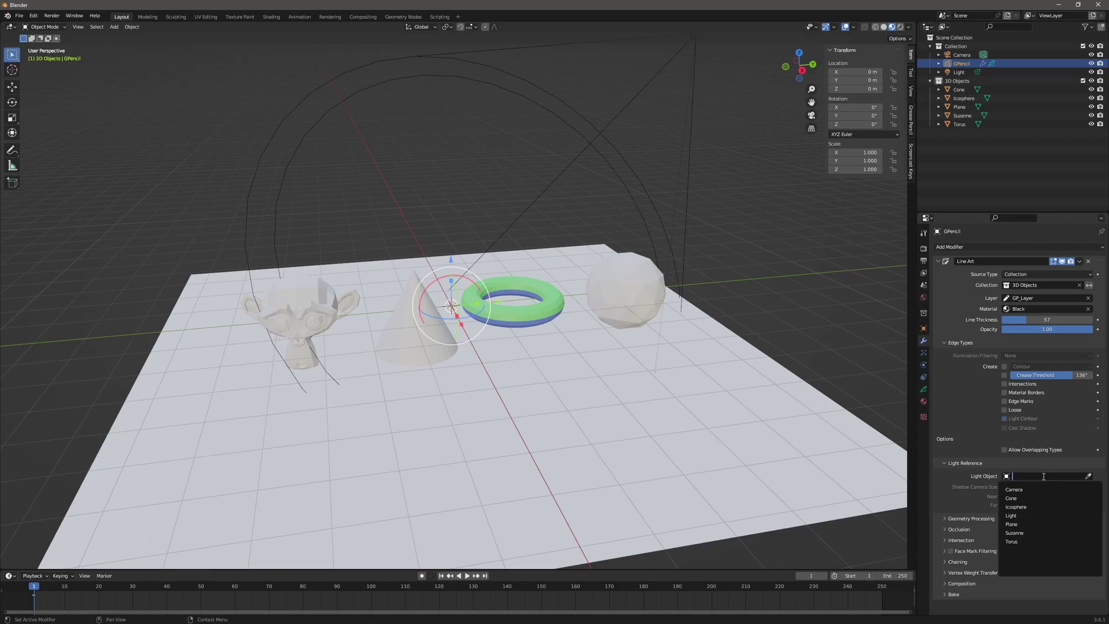
click(1039, 516)
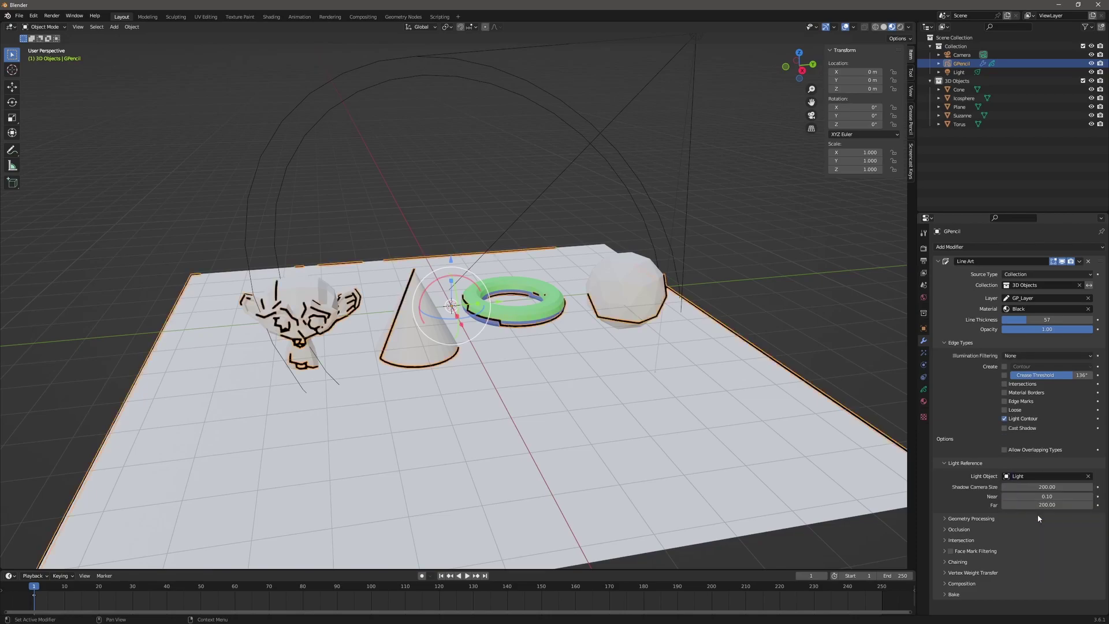
Show the scene in Rendered shading and examine the light contour line between the cone's lit and shaded sides
click(900, 28)
scroll(433, 358, up, 6)
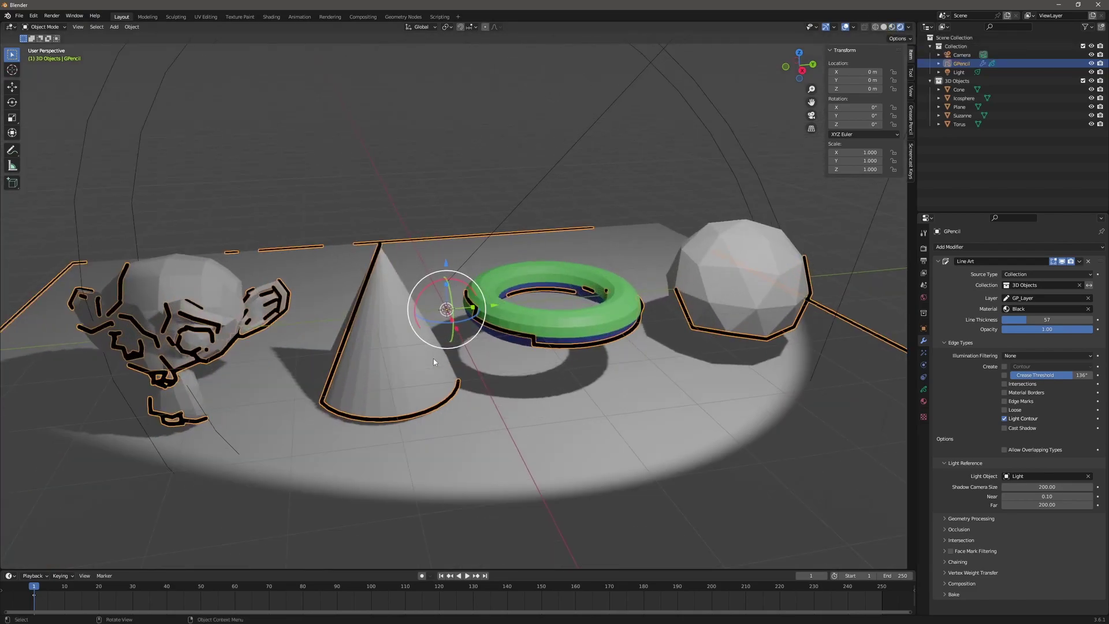
mouse_move(550, 372)
middle_down()
mouse_move(544, 359)
mouse_move(578, 376)
mouse_move(503, 392)
middle_up()
scroll(462, 395, up, 3)
middle_drag(422, 390, 419, 272)
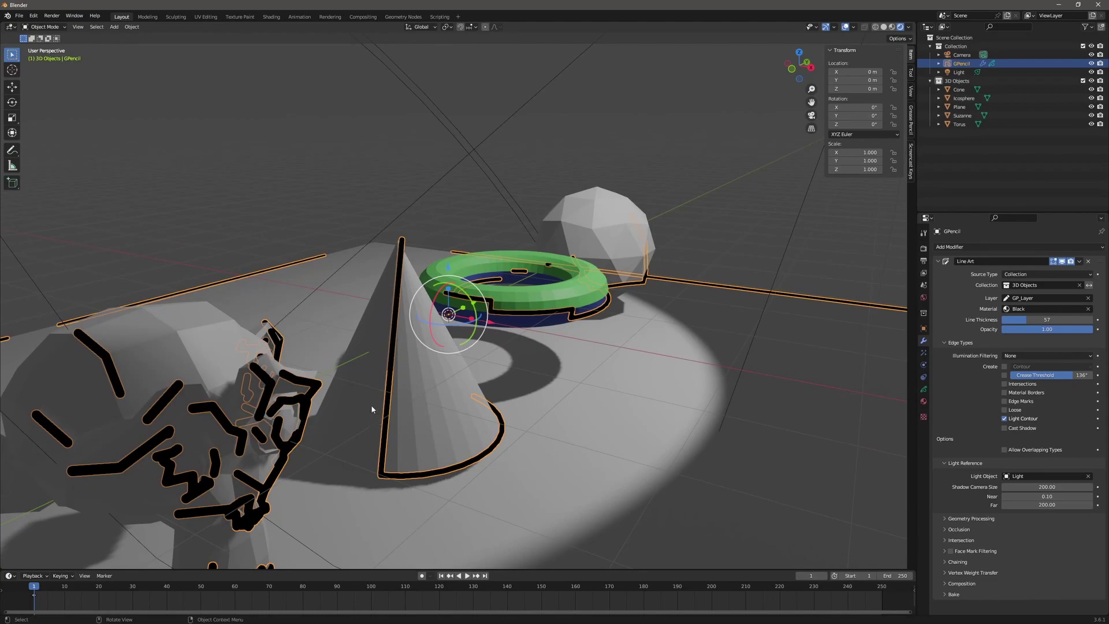
click(363, 345)
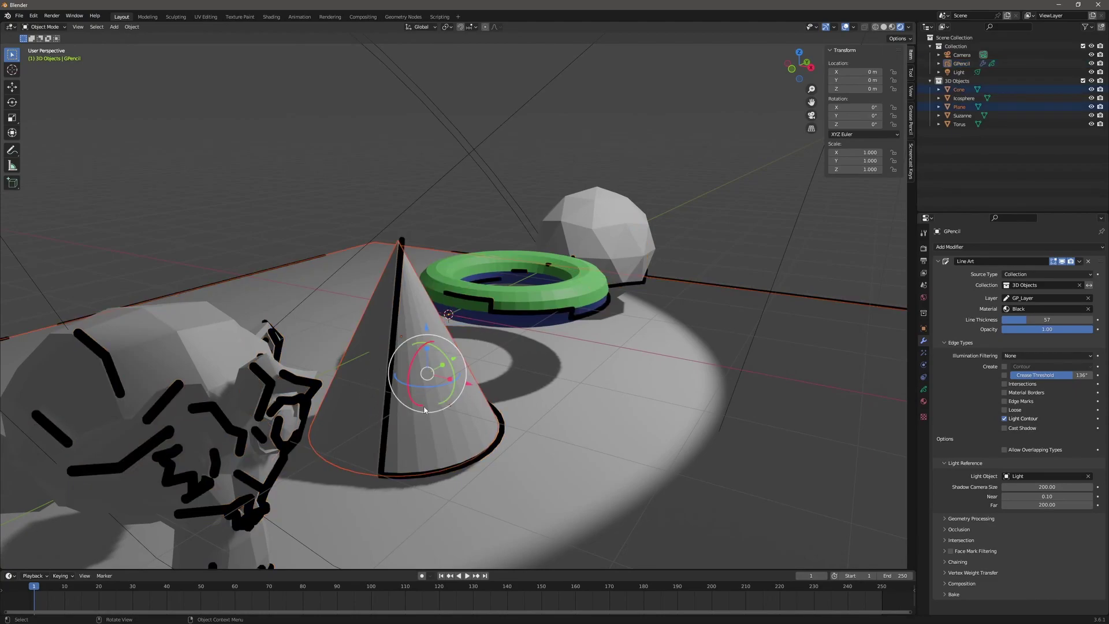
Replace the Light Contour edge type with Cast Shadow on the GPencil's Line Art modifier and check the shadow outlines through the camera
middle_drag(633, 364, 597, 346)
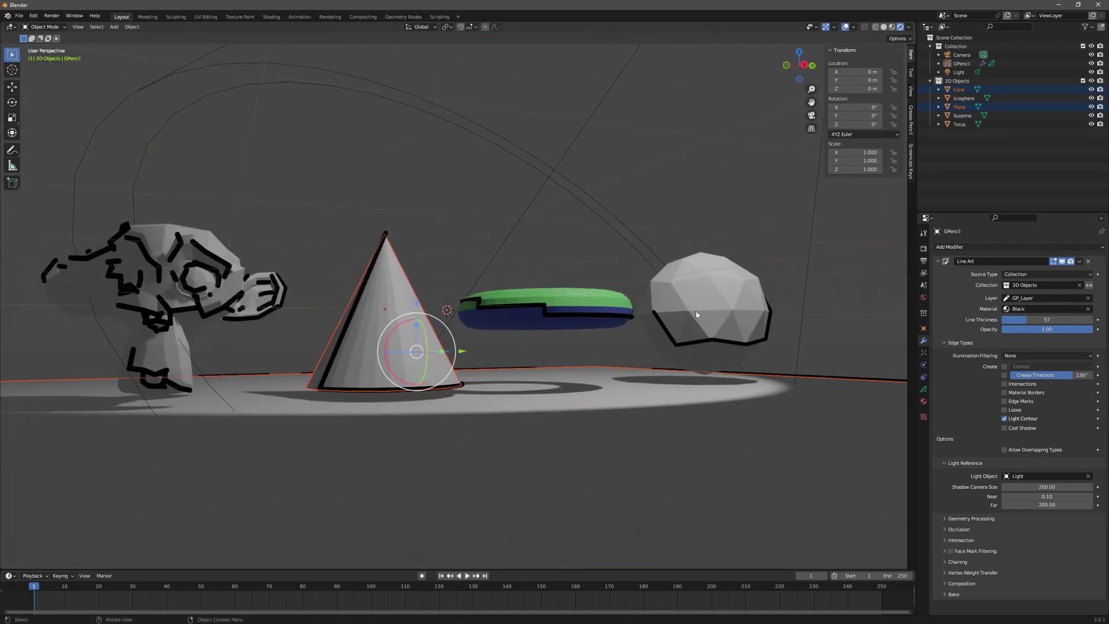
middle_drag(140, 323, 520, 260)
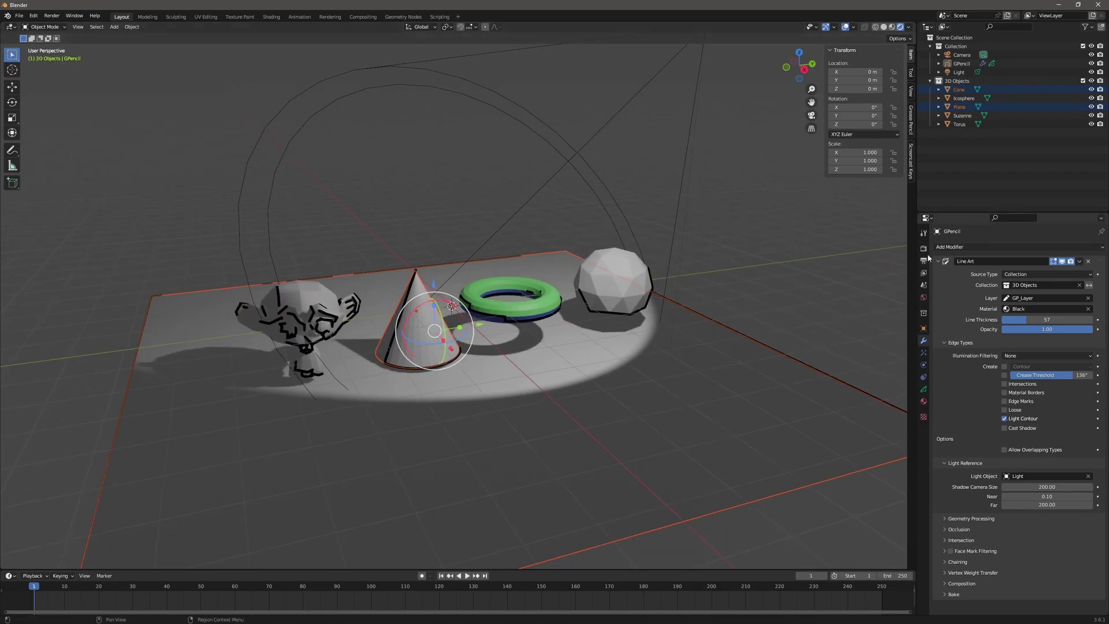
click(962, 63)
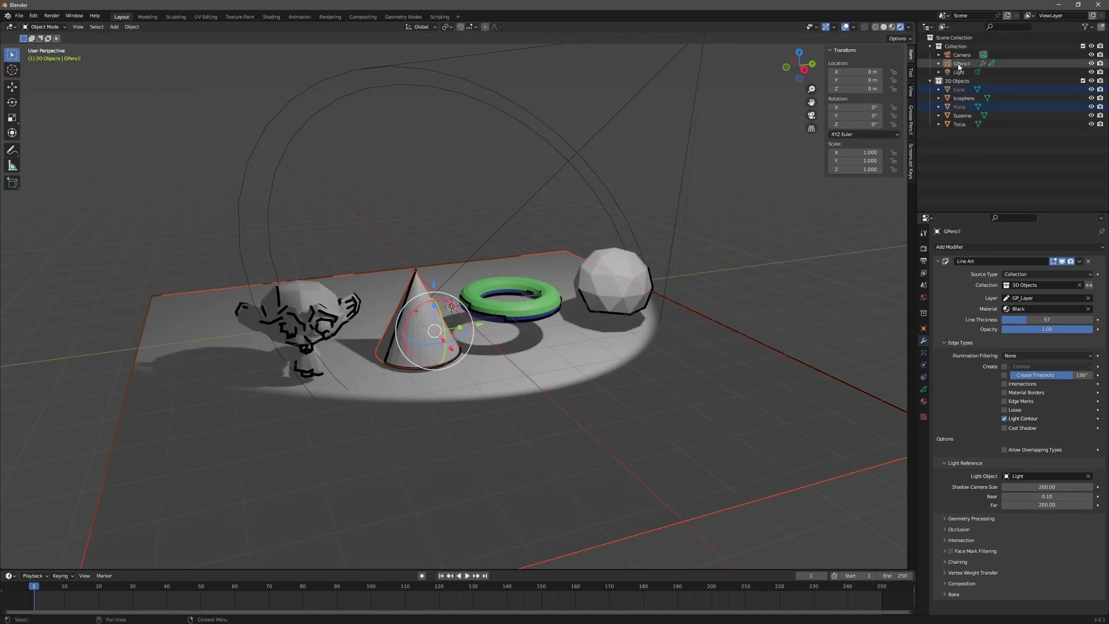
click(1005, 420)
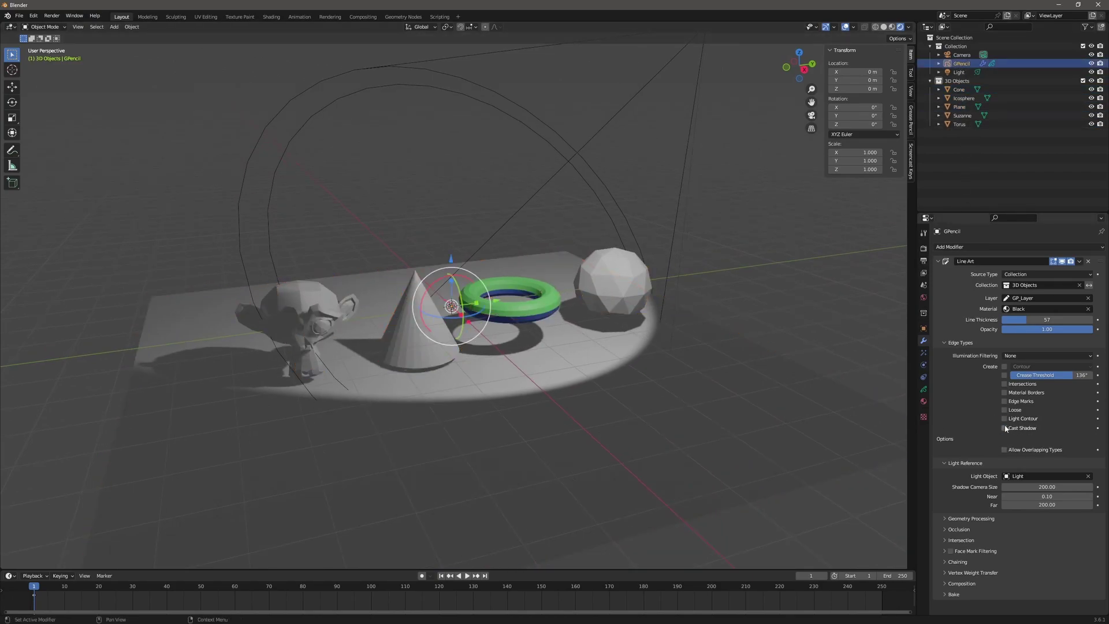
click(1005, 428)
middle_drag(469, 402, 468, 384)
scroll(468, 382, up, 5)
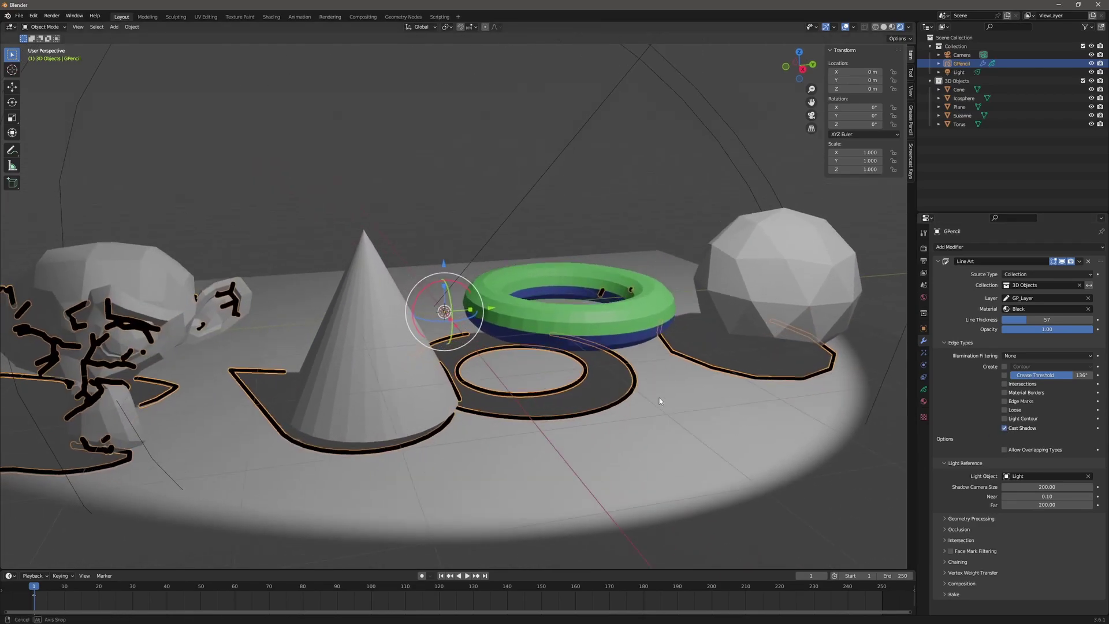
key(KP_0)
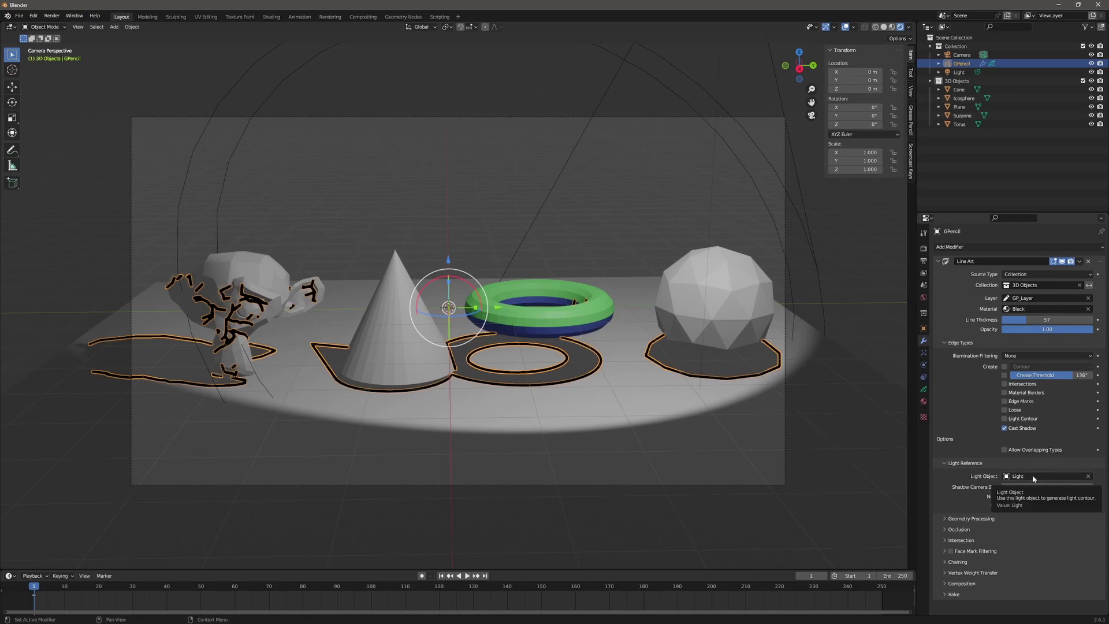
Move the Light down and sideways to about Y 3.6 m, Z 3.6 m to examine how the cast shadow lines react
click(960, 73)
scroll(581, 248, down, 5)
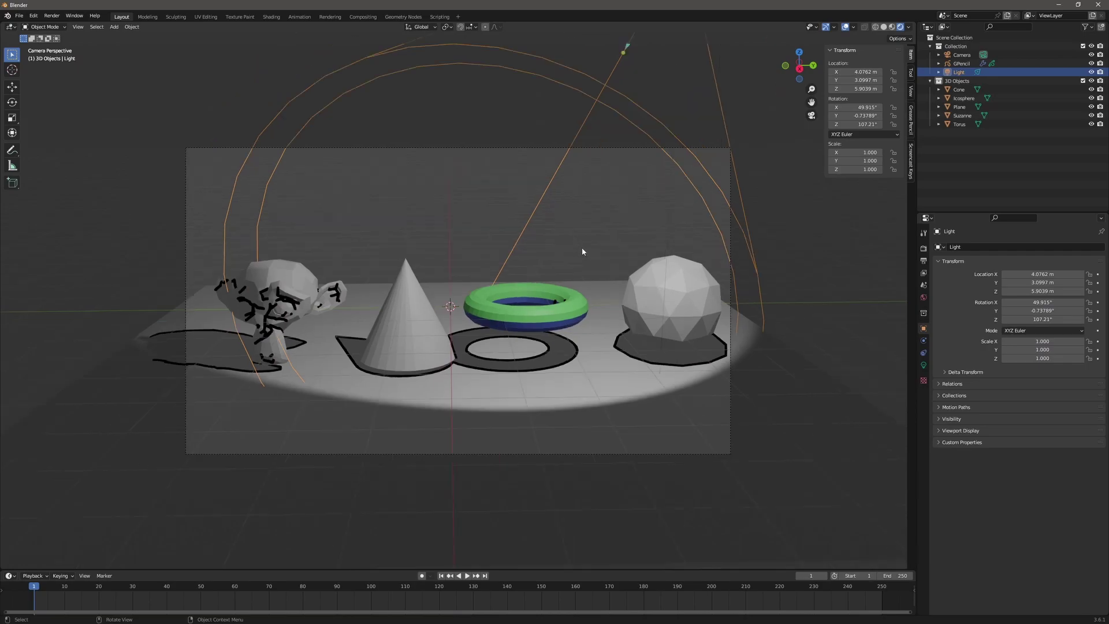
drag(571, 79, 560, 169)
drag(607, 216, 630, 237)
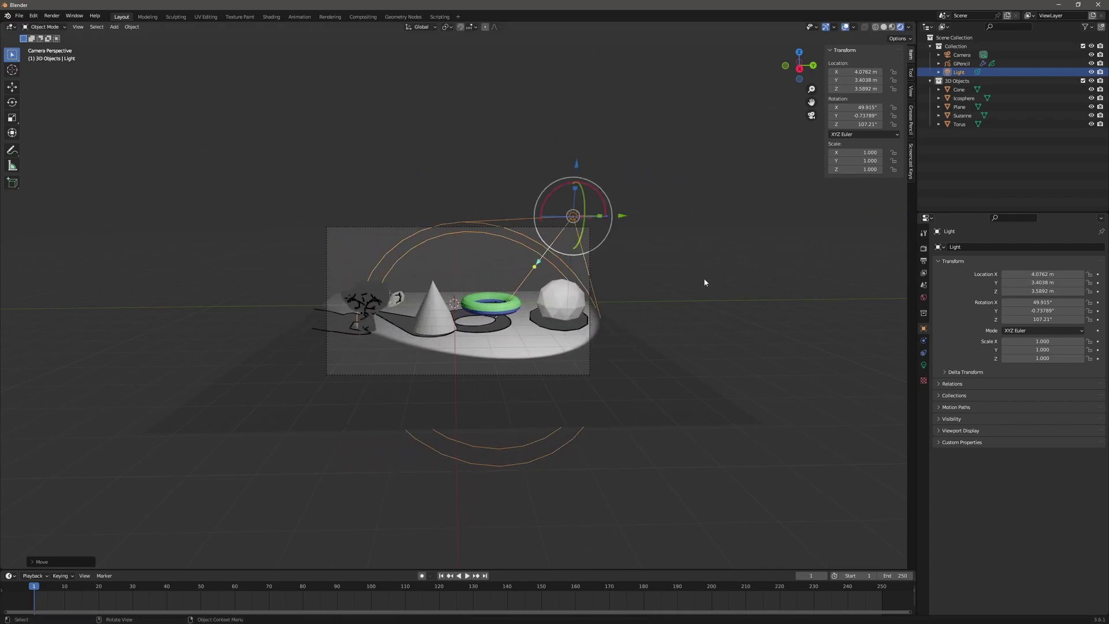
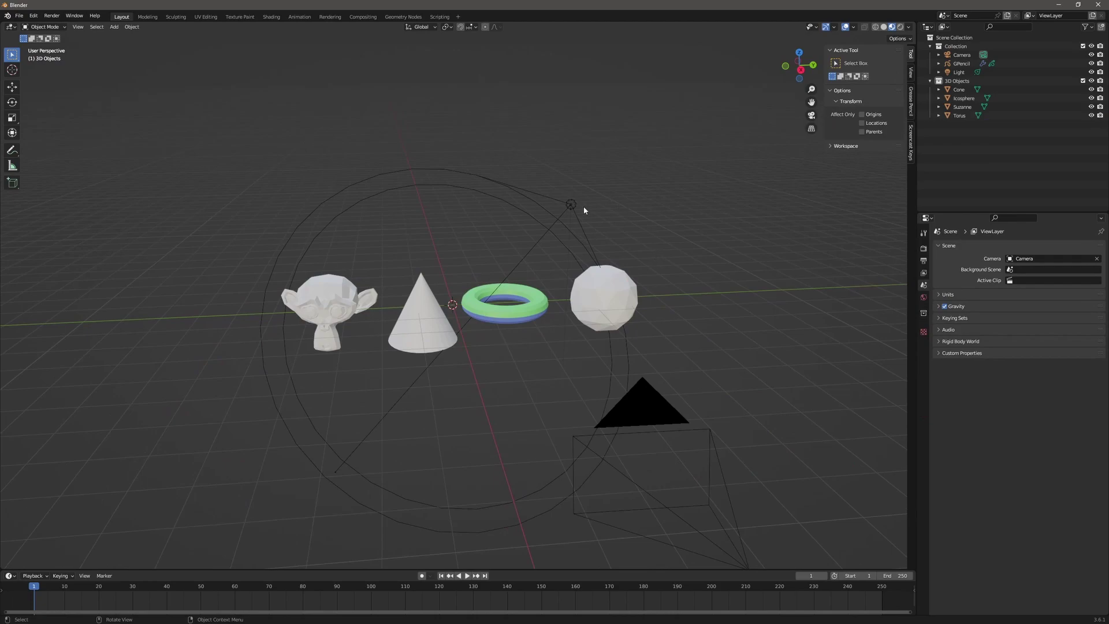
Delete the light above the objects from the scene
click(574, 206)
key(x)
click(575, 213)
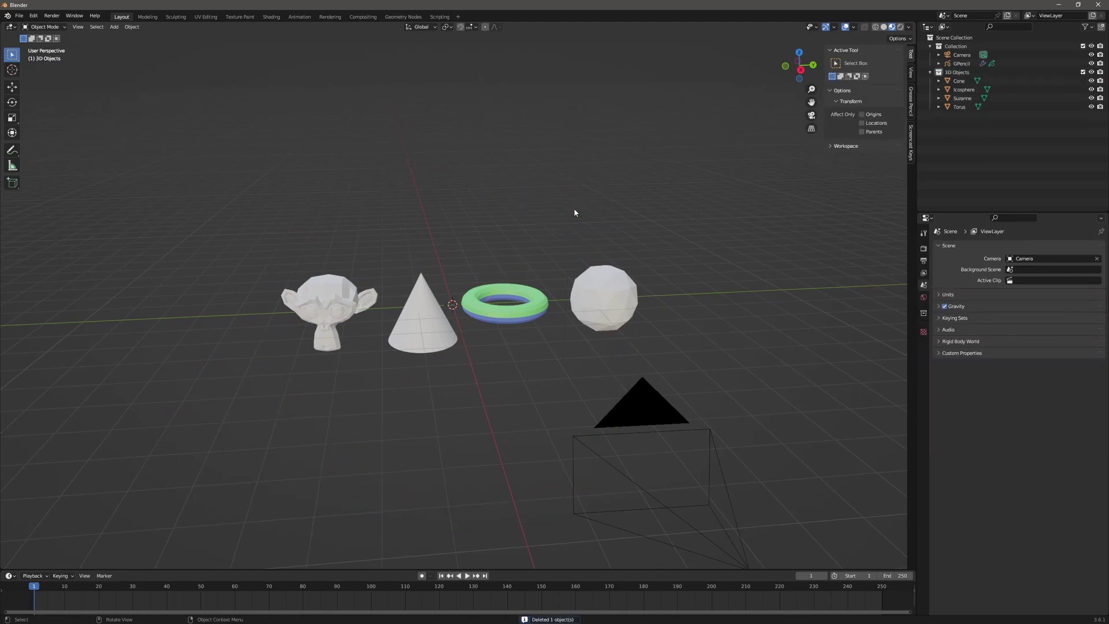
Remove both materials, Material.002 and Material.003, from the torus
scroll(575, 212, up, 3)
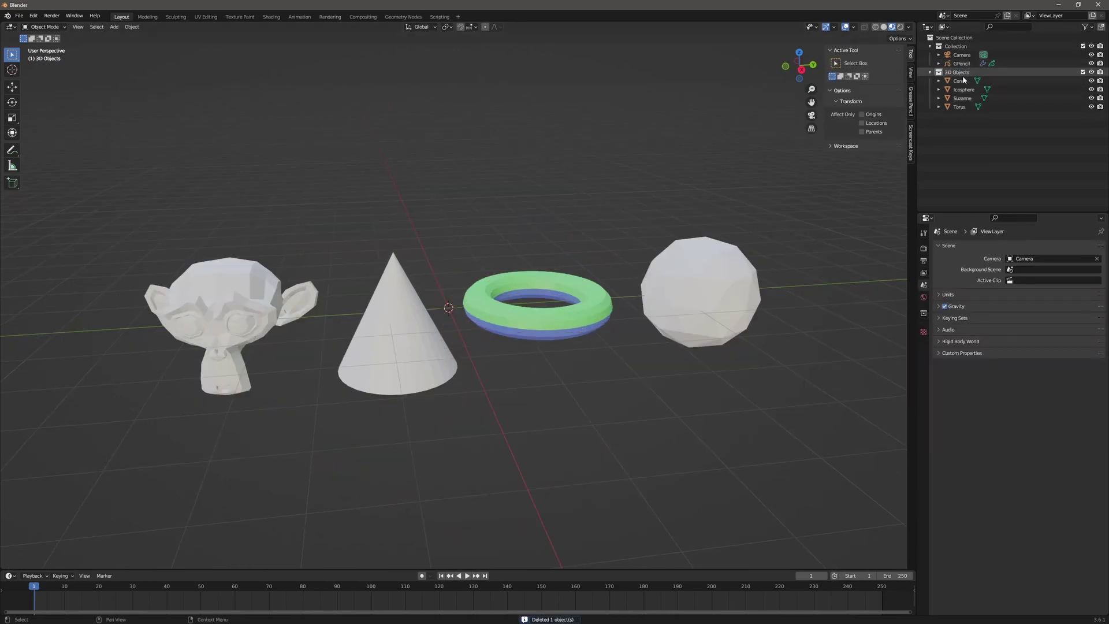
click(577, 317)
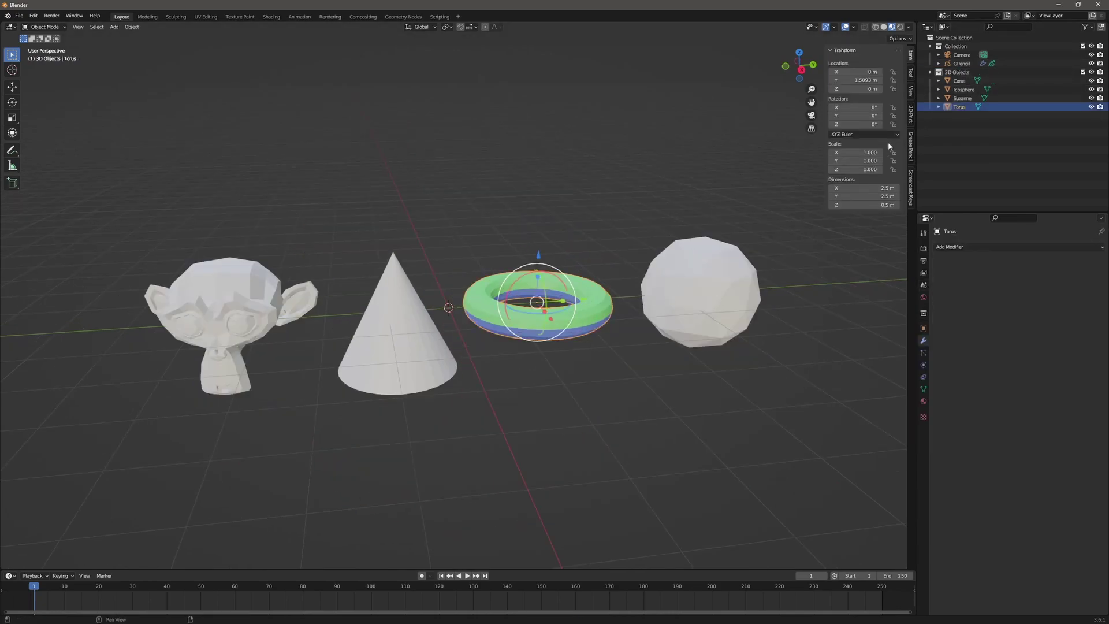
click(924, 400)
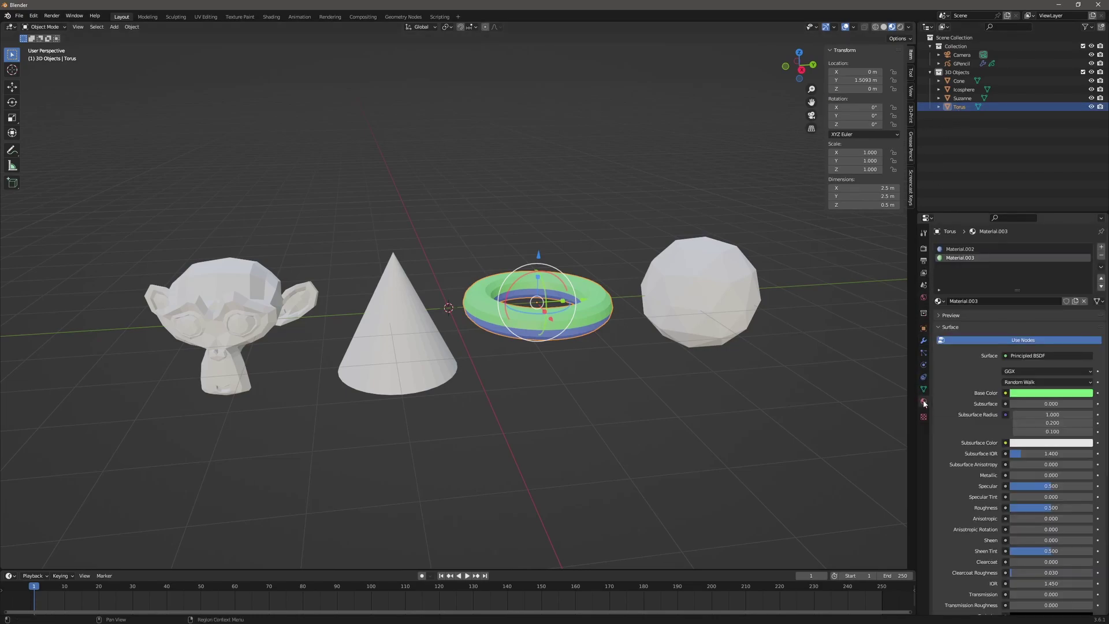
click(1101, 254)
click(1102, 255)
Rename the GPencil object's Line Art modifier to "Large Stroke" and collapse its settings
click(953, 72)
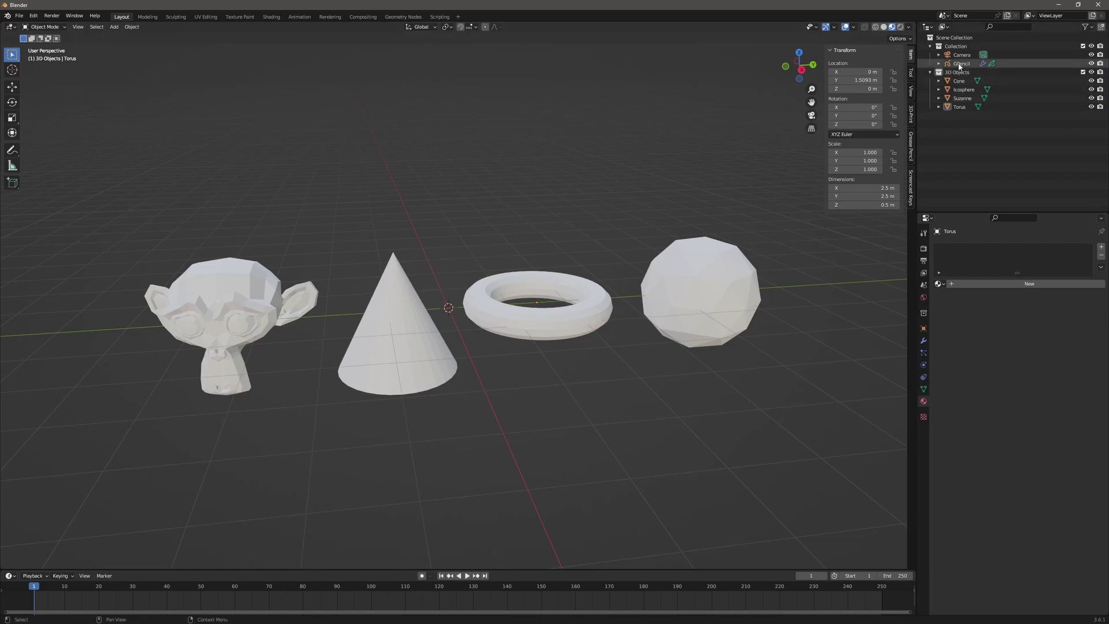
click(960, 64)
click(923, 342)
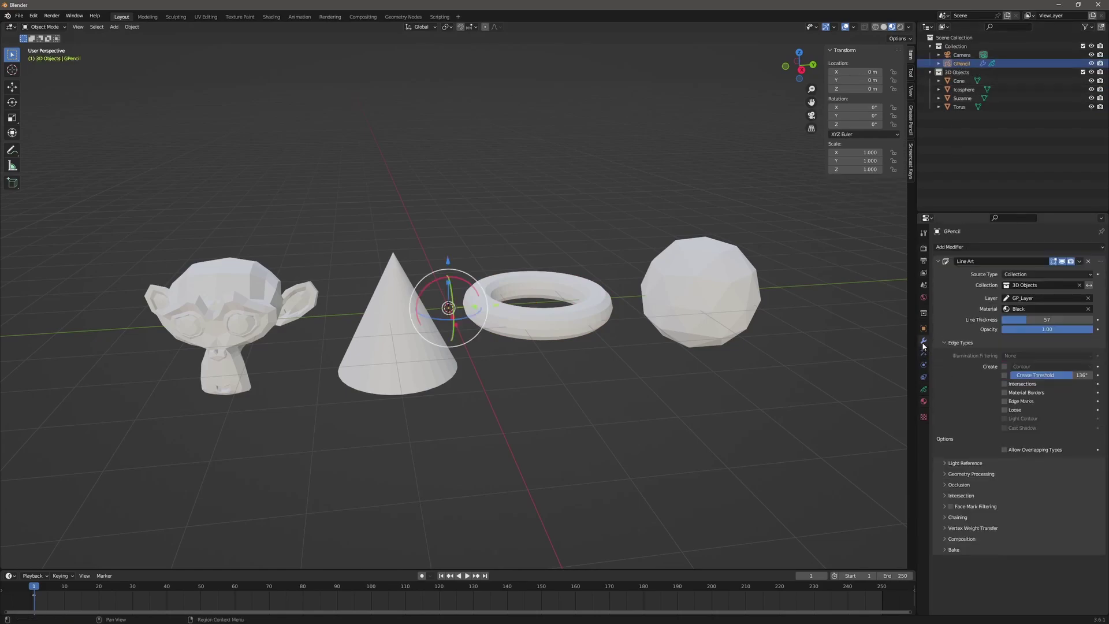
click(939, 261)
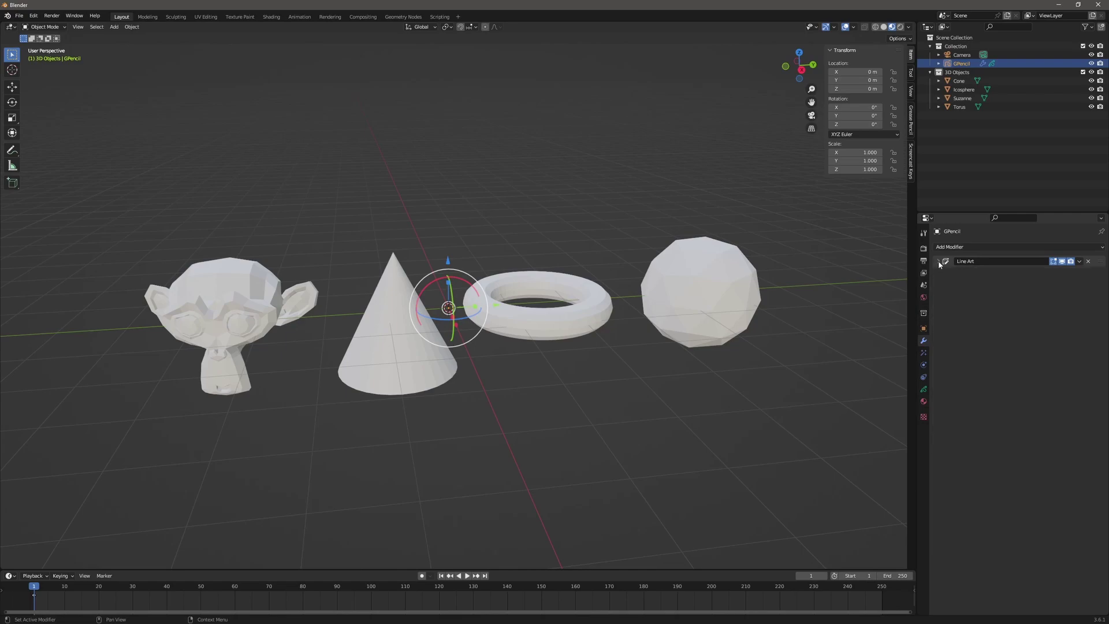
click(989, 262)
text(Large Stroke)
key(Return)
Add two more Line Art modifiers to the GPencil object and collapse their settings
click(973, 248)
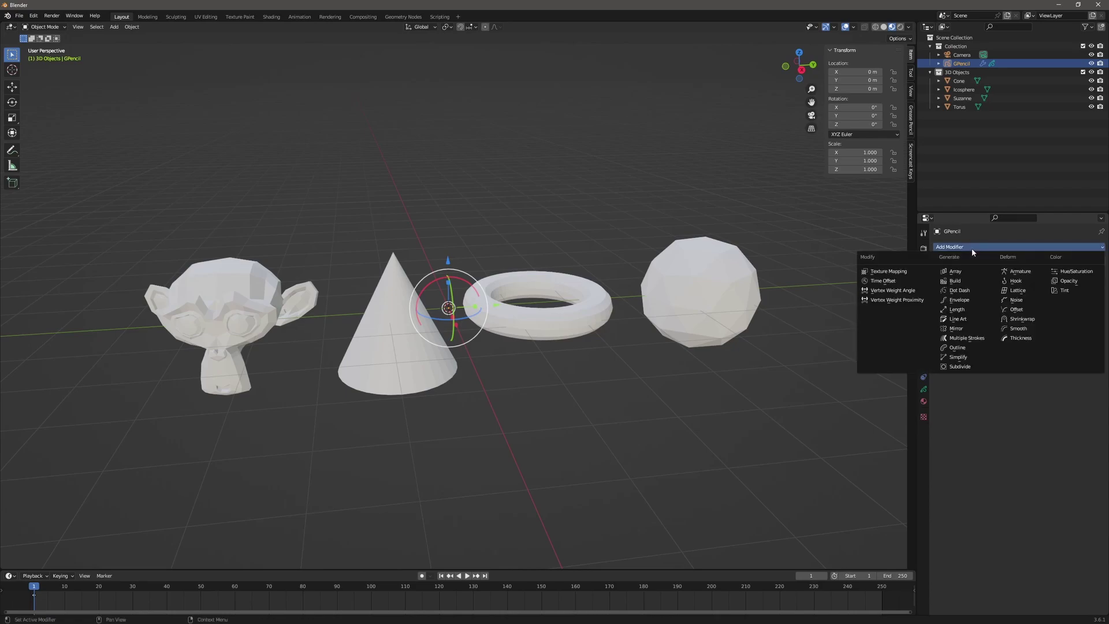
click(959, 318)
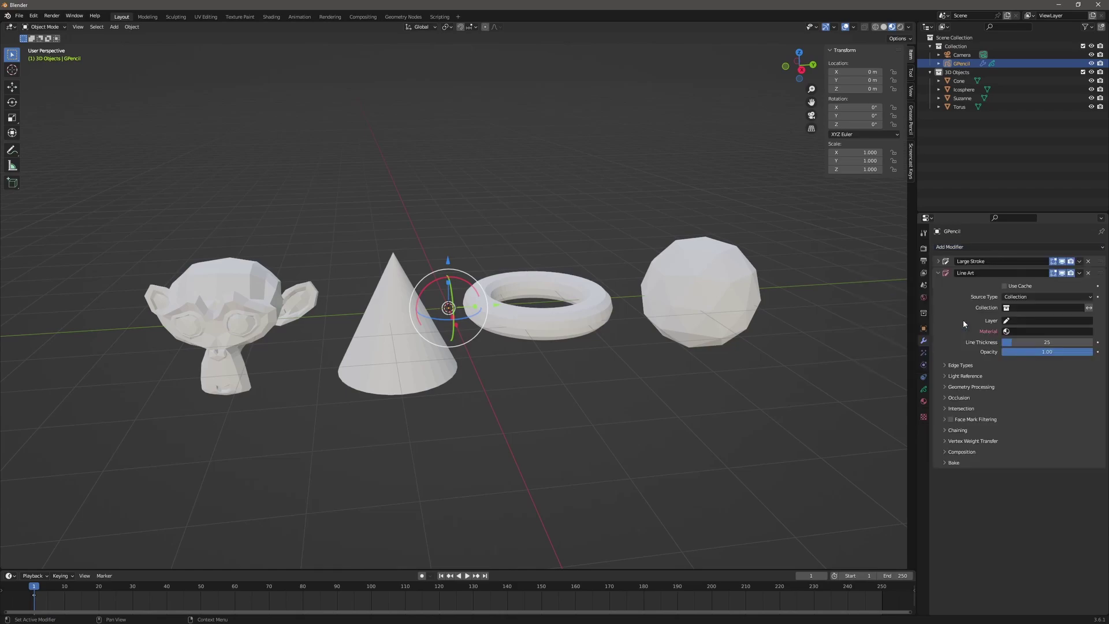
click(940, 274)
click(954, 248)
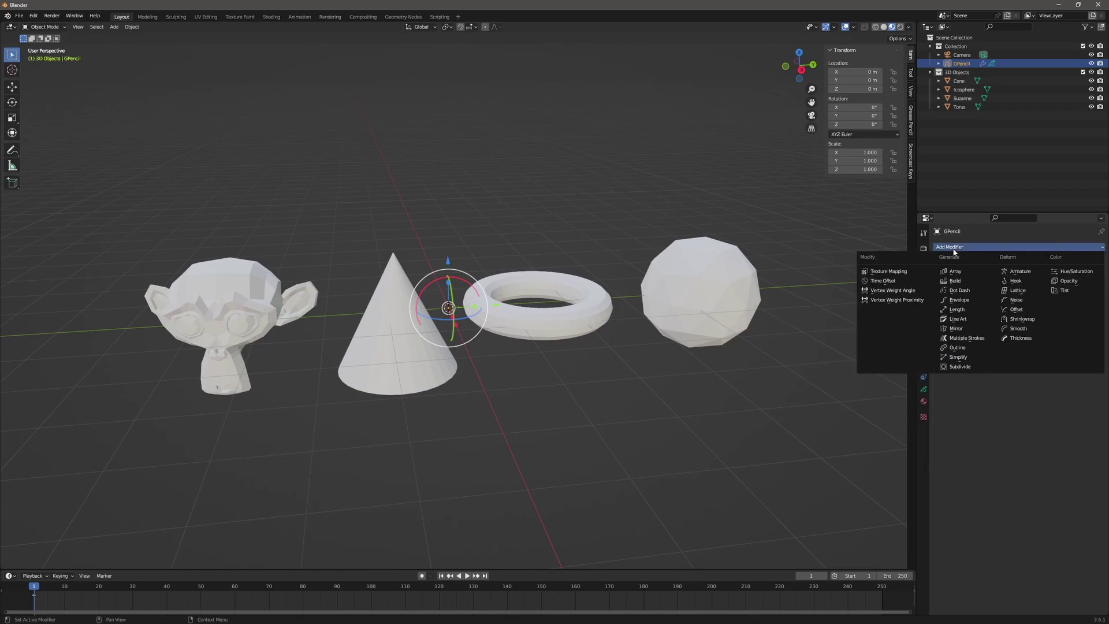
click(962, 321)
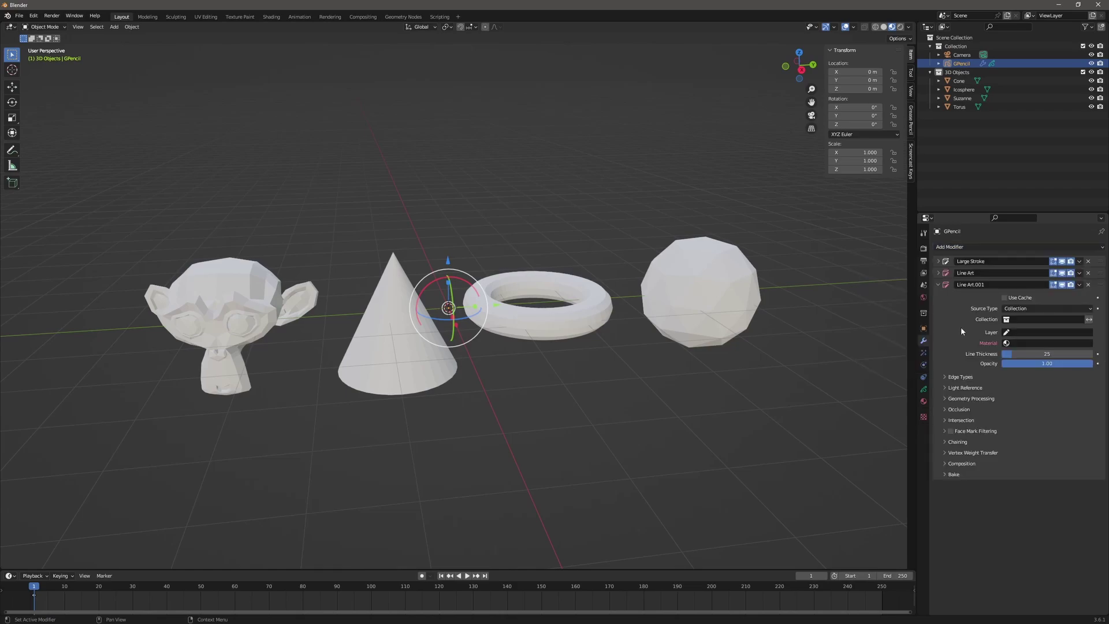
click(939, 285)
Rename the GPencil's second Line Art modifier to "Small Stroke"
double_click(966, 274)
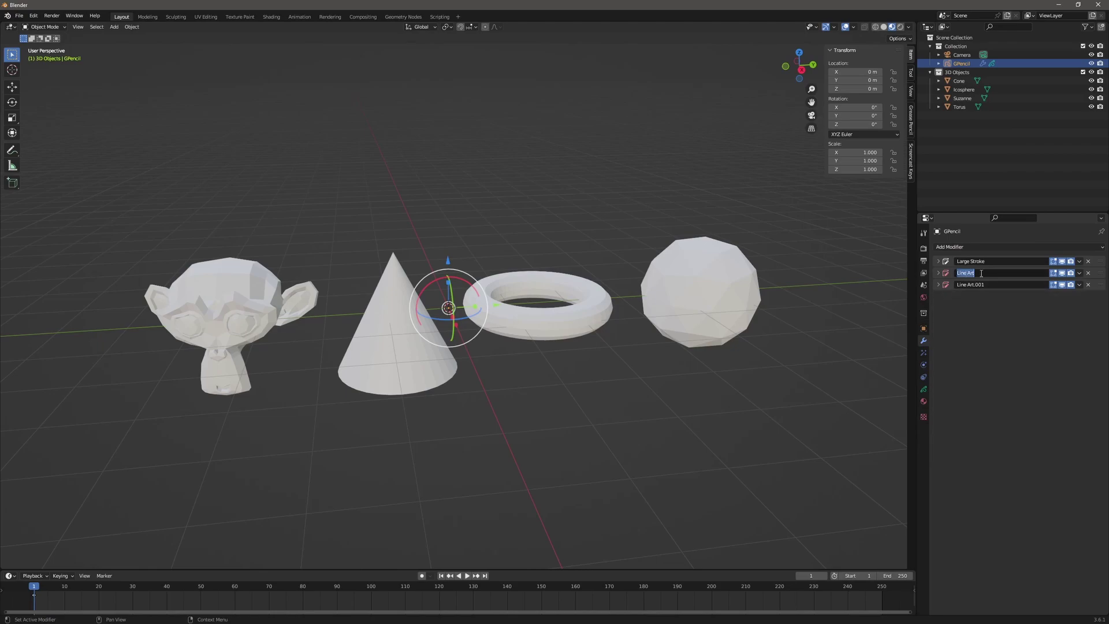
text(Small Stroke)
key(Return)
Enable Contour and Crease Threshold on the Large Stroke modifier, with line thickness 35 and opacity about 0.66
click(939, 262)
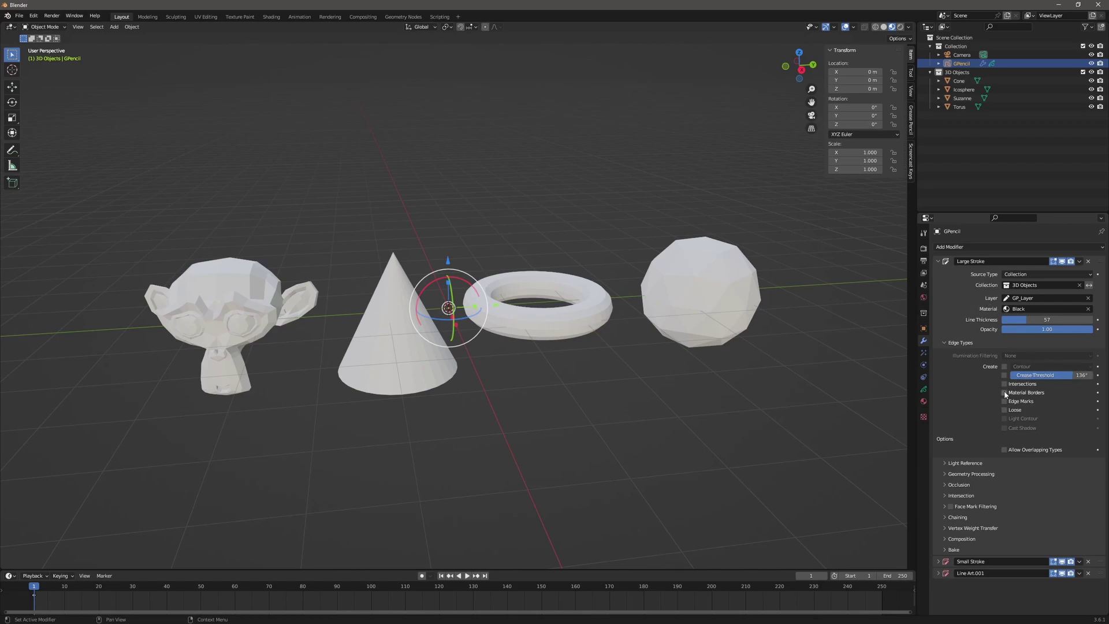
click(1005, 367)
click(1005, 375)
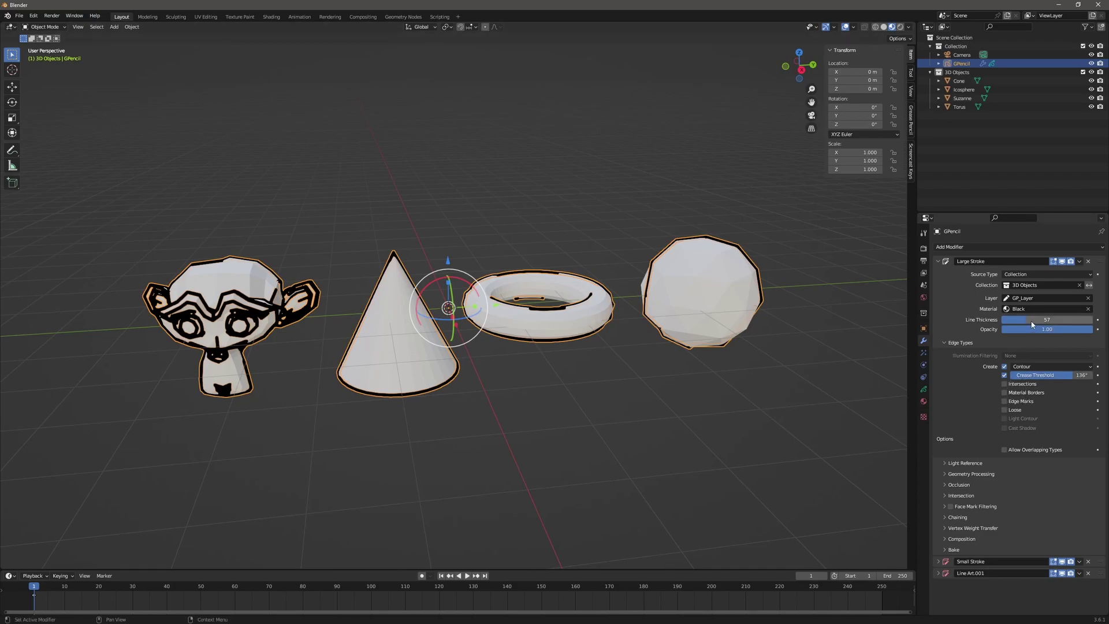
mouse_move(1041, 322)
mouse_down()
mouse_move(982, 322)
mouse_move(1034, 329)
mouse_move(1016, 330)
mouse_up()
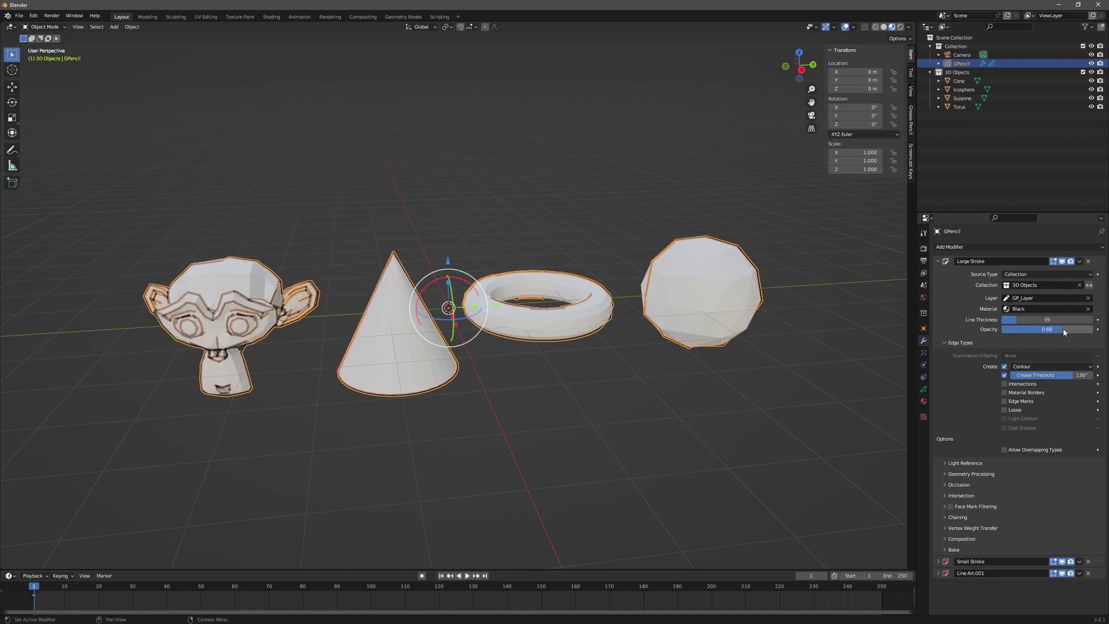
Create a new collection in the scene and name it "Small Stroke"
click(976, 151)
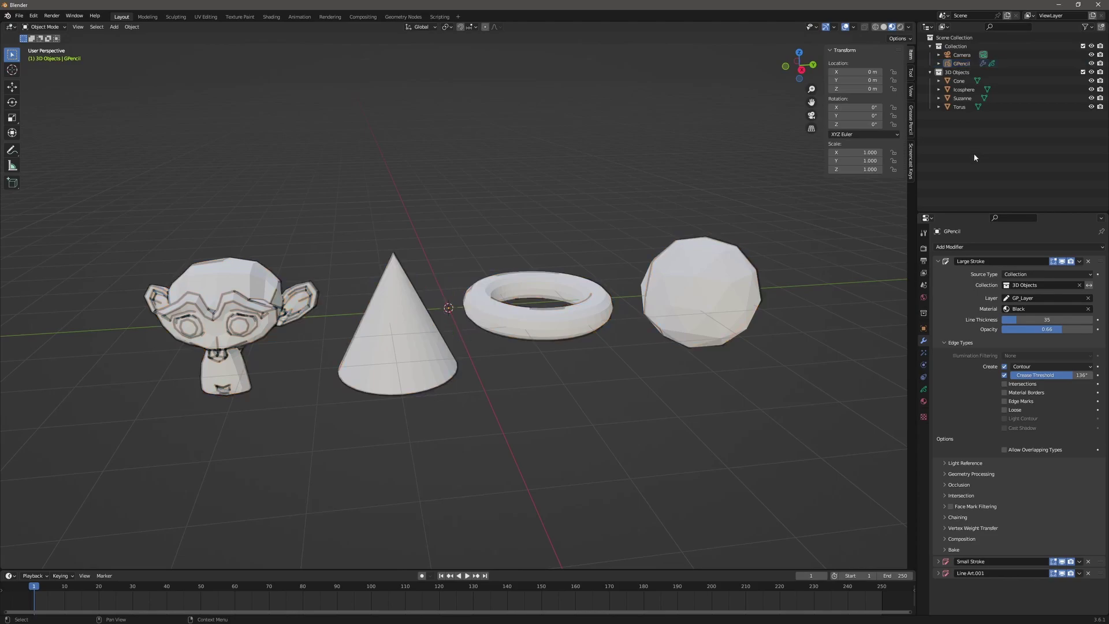
right_click(970, 140)
click(971, 139)
double_click(977, 116)
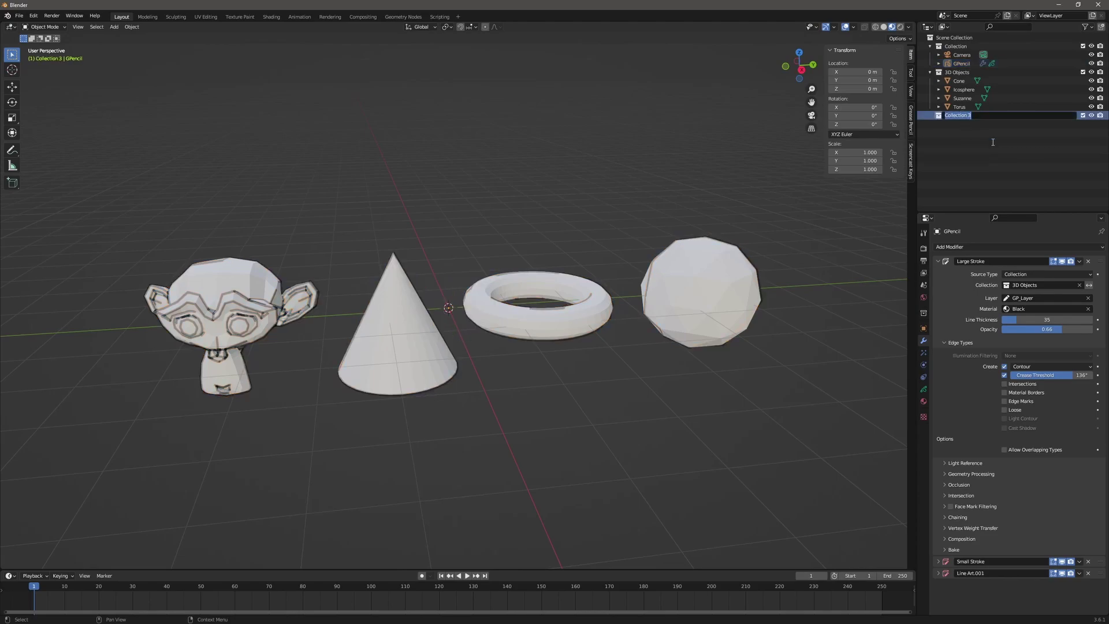
text(Small Stroke)
key(Return)
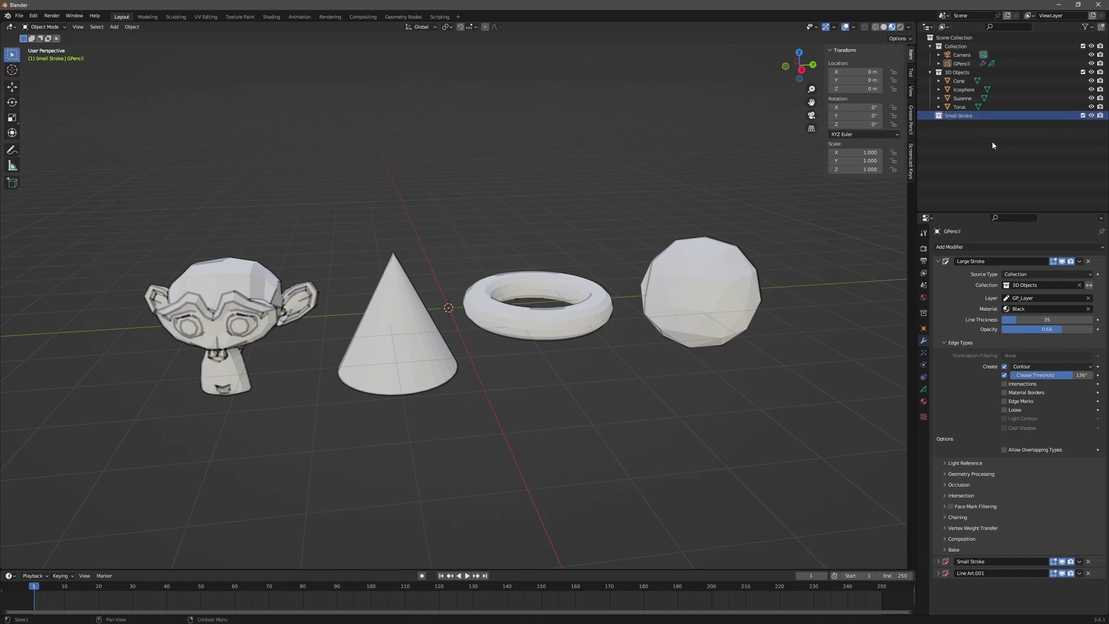
Rename the 3D Objects collection to "Large Stroke"
double_click(950, 72)
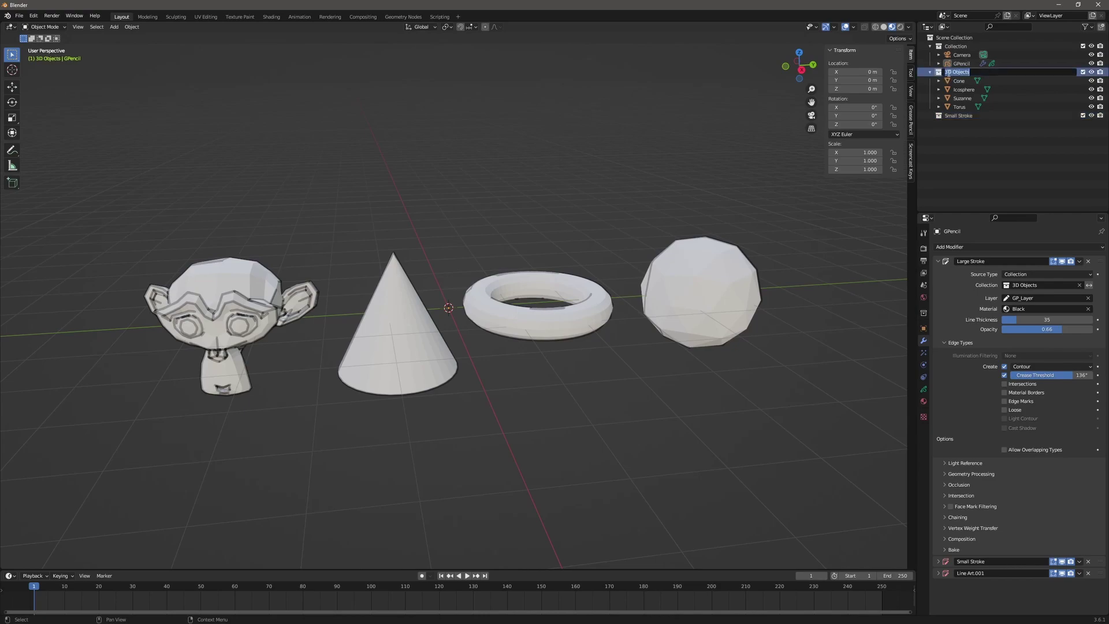
text(Large Stroke)
key(Return)
Move the Icosphere and Suzanne into the Small Stroke collection and deselect everything
click(963, 89)
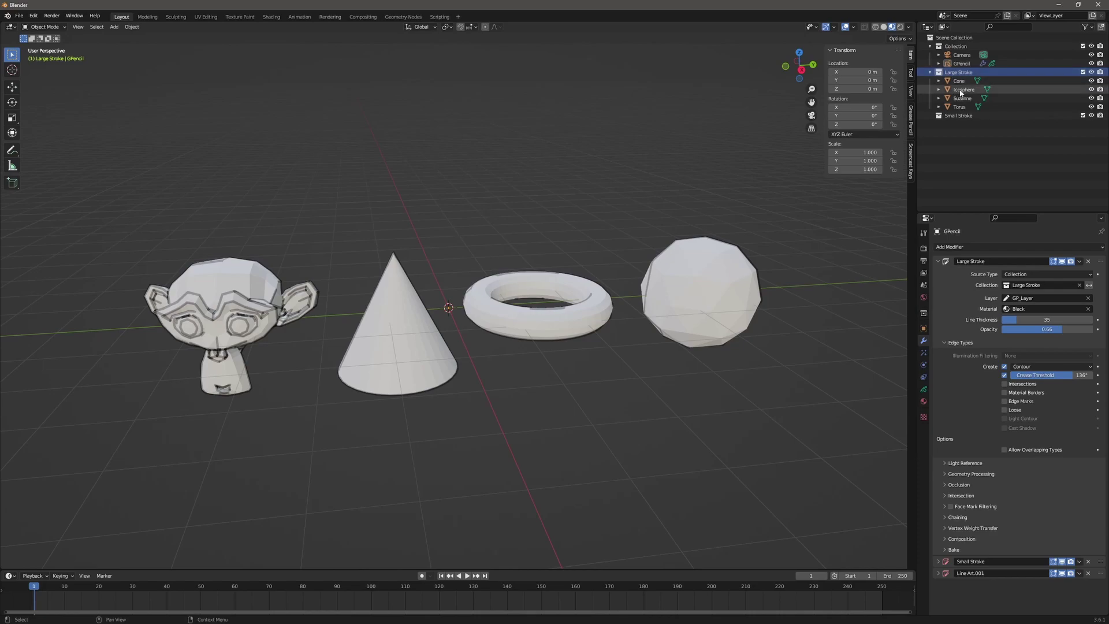
ctrl+click(962, 98)
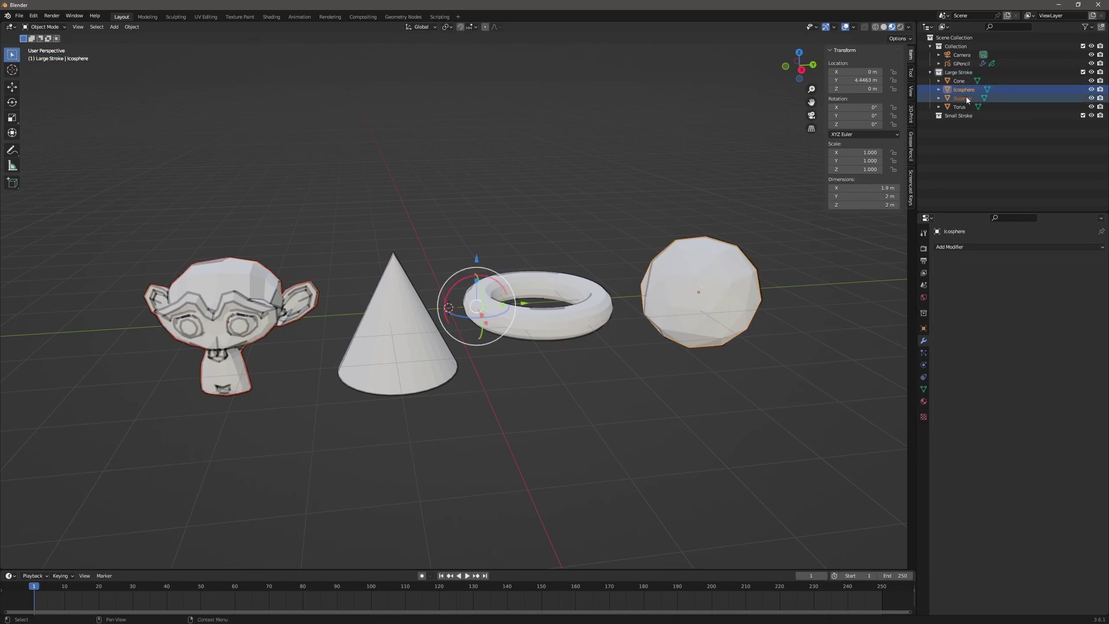
drag(962, 98, 970, 119)
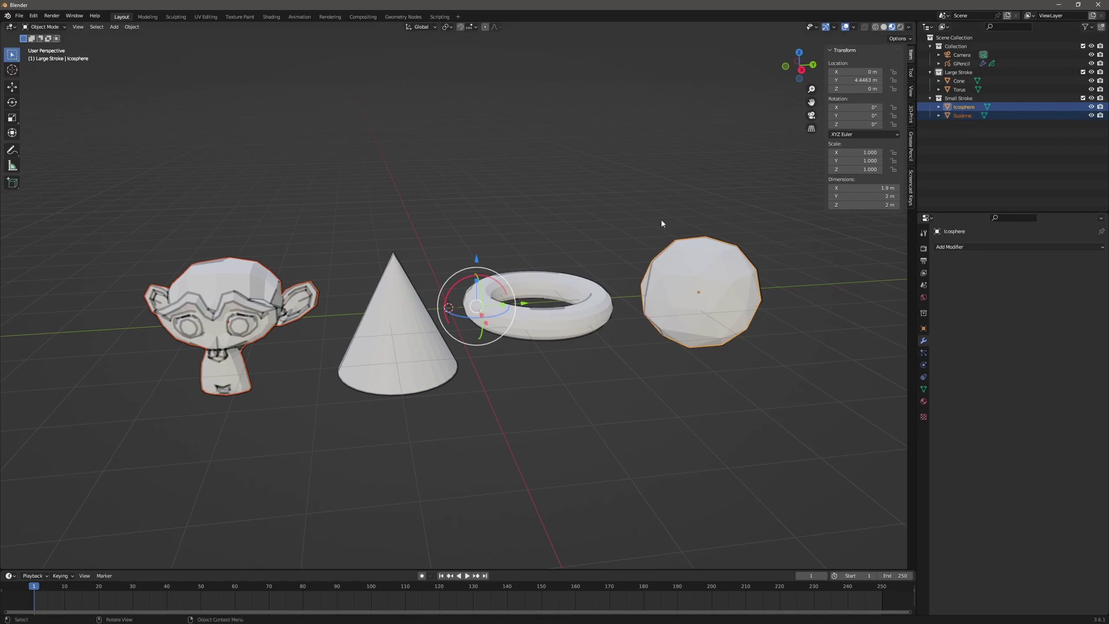
click(479, 227)
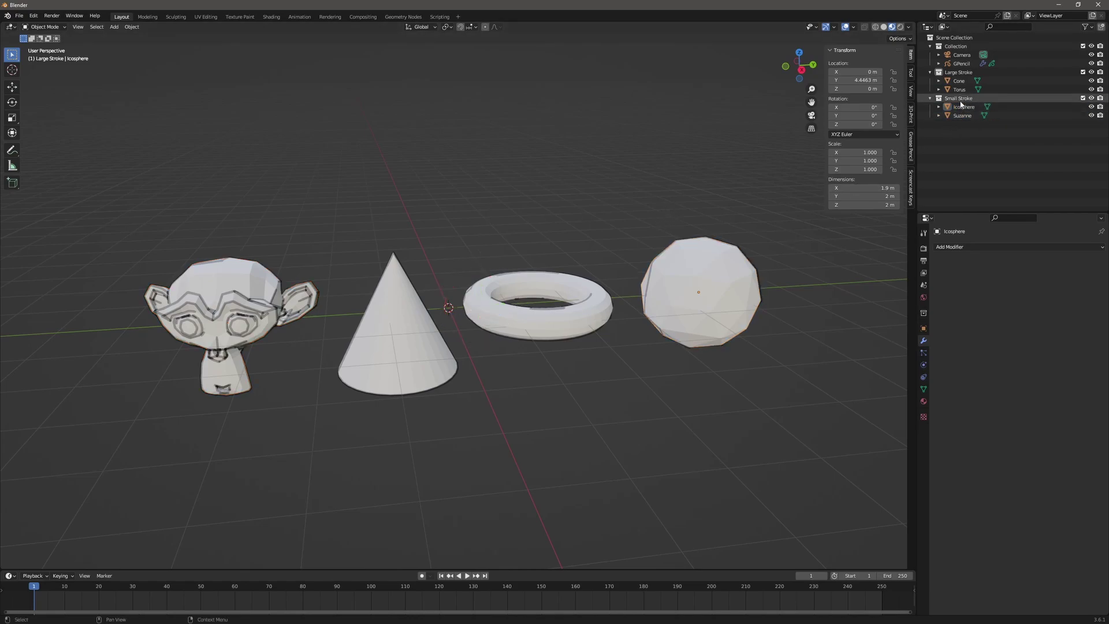
Set the source collection of the GPencil object's Small Stroke modifier to the Small Stroke collection
click(960, 100)
click(960, 64)
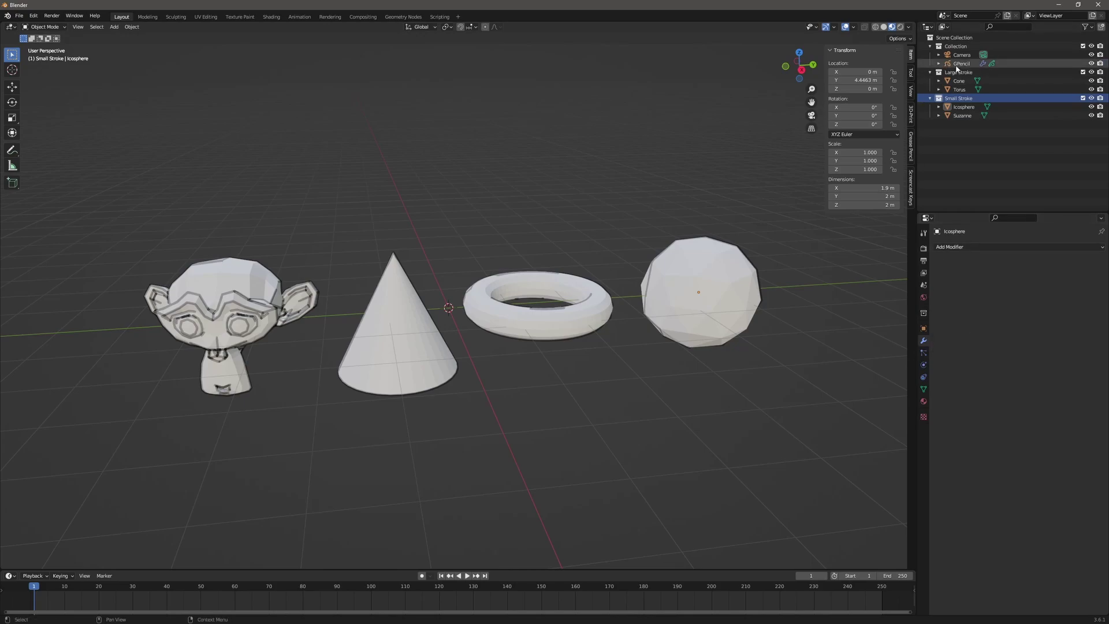
click(938, 262)
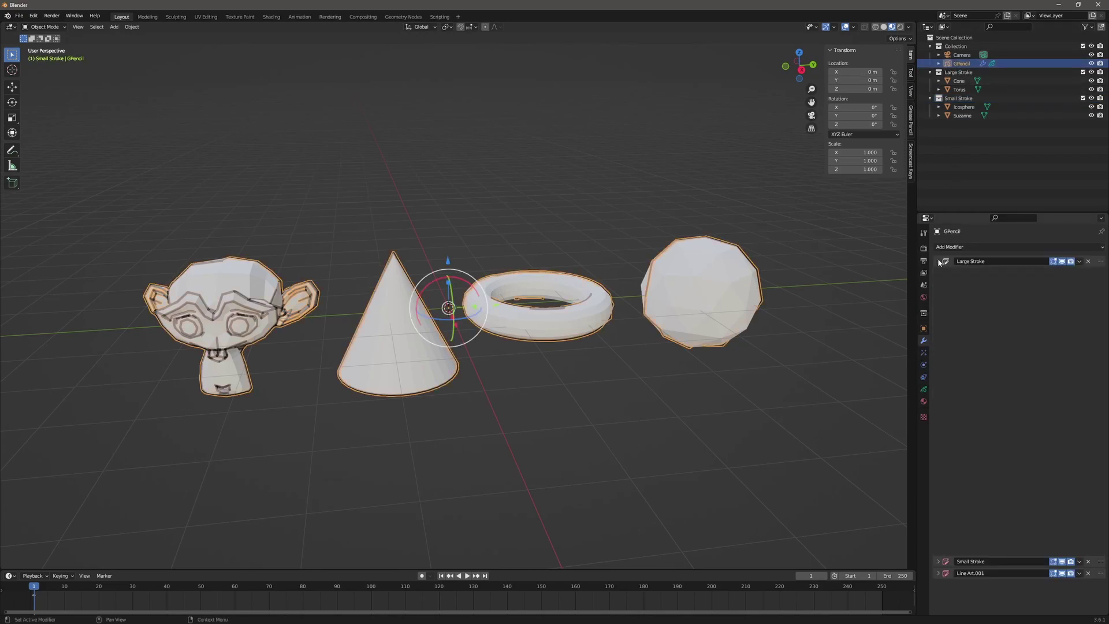
click(939, 273)
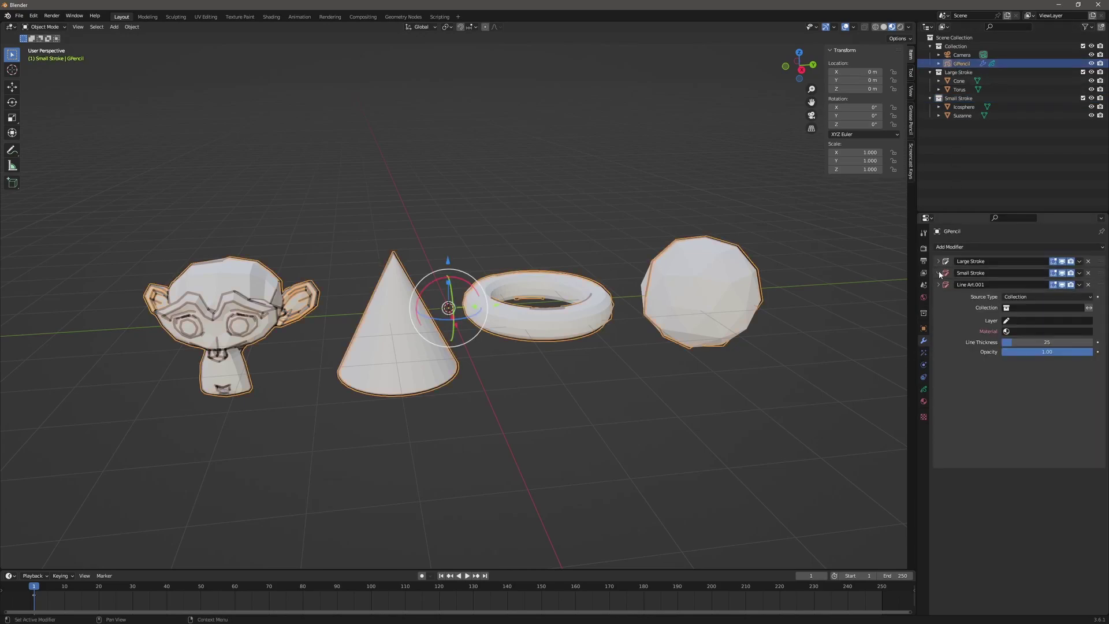
click(1032, 307)
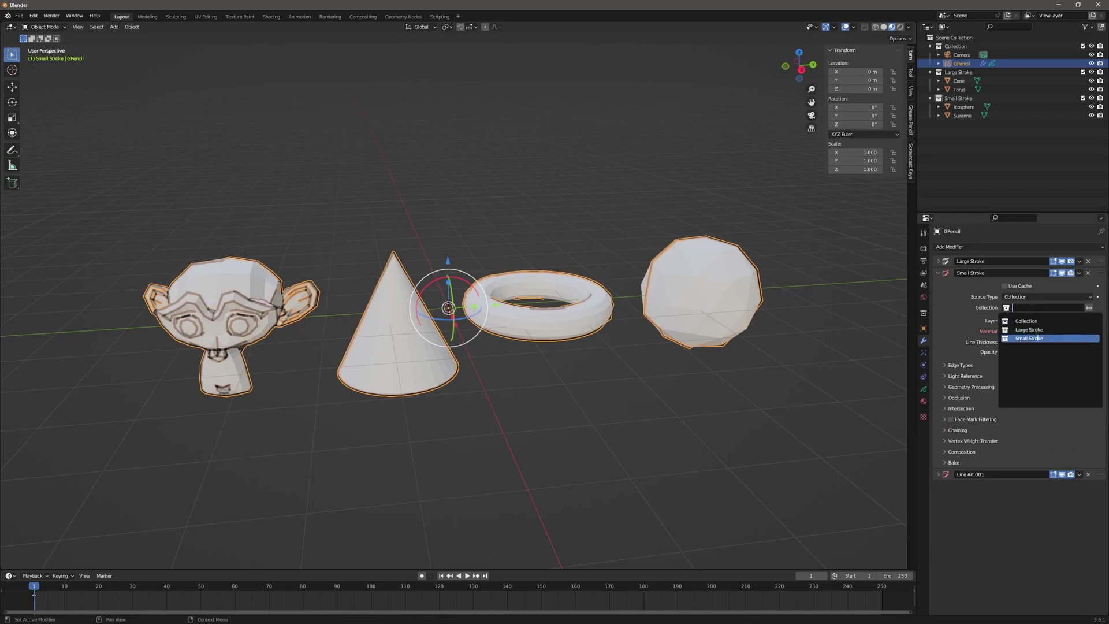
click(1038, 334)
Assign GP_Layer and the Black material to the Small Stroke modifier and set its line thickness to 10
click(1032, 320)
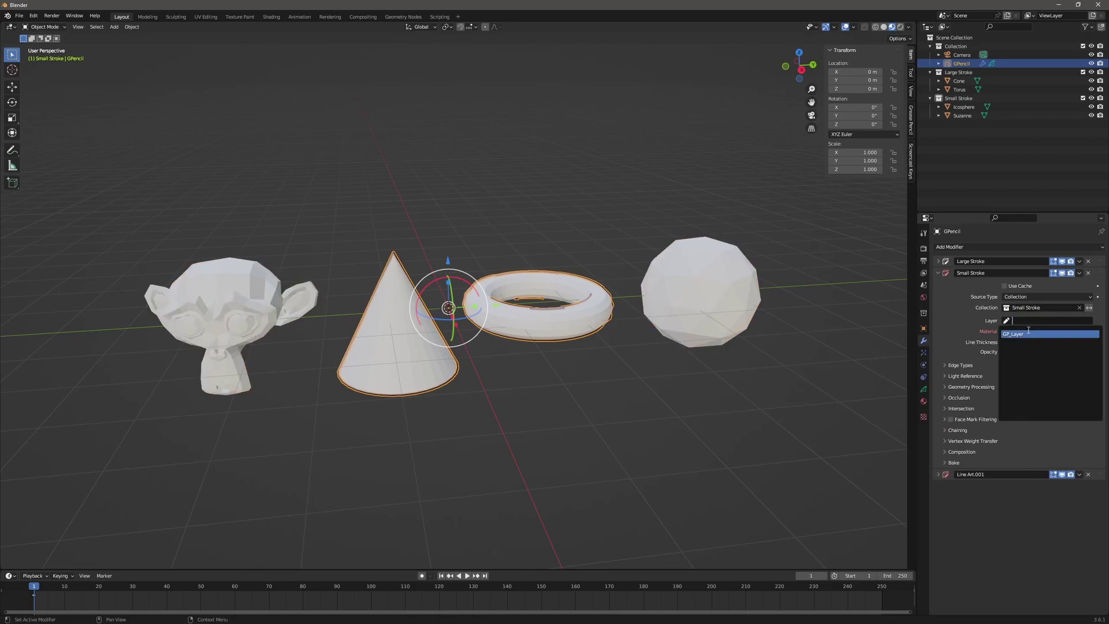
click(1029, 332)
click(1032, 331)
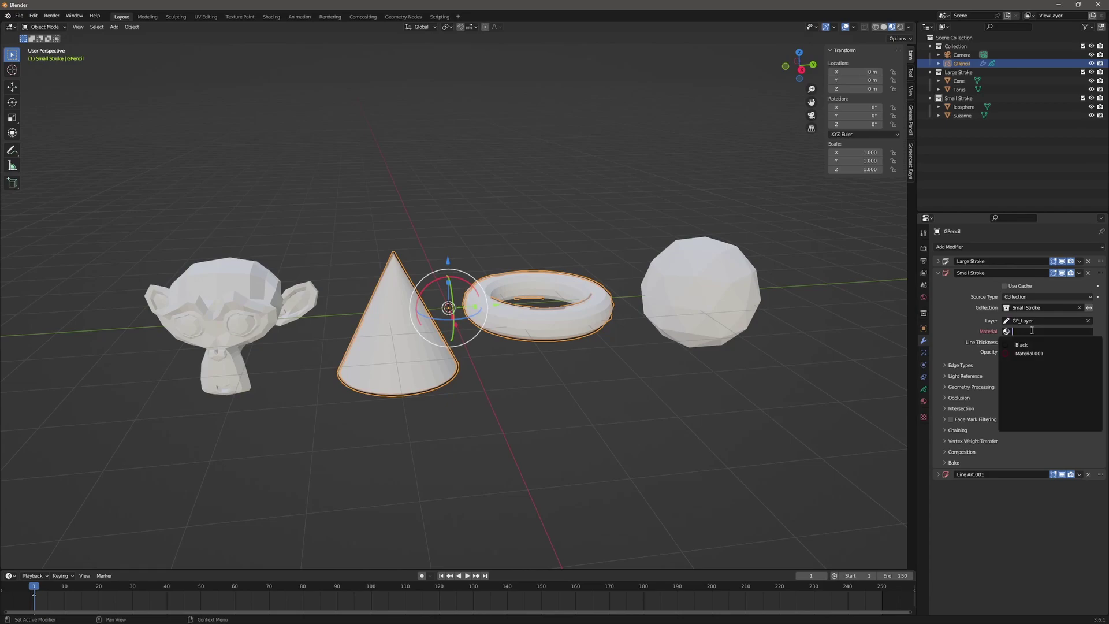
click(1026, 345)
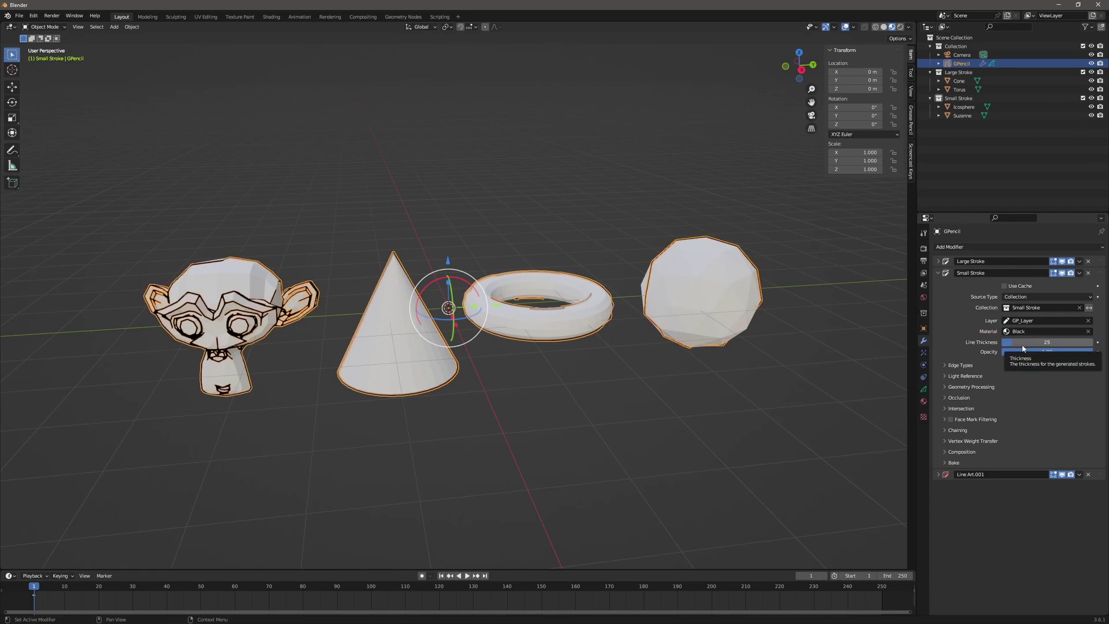
drag(1038, 342, 1006, 342)
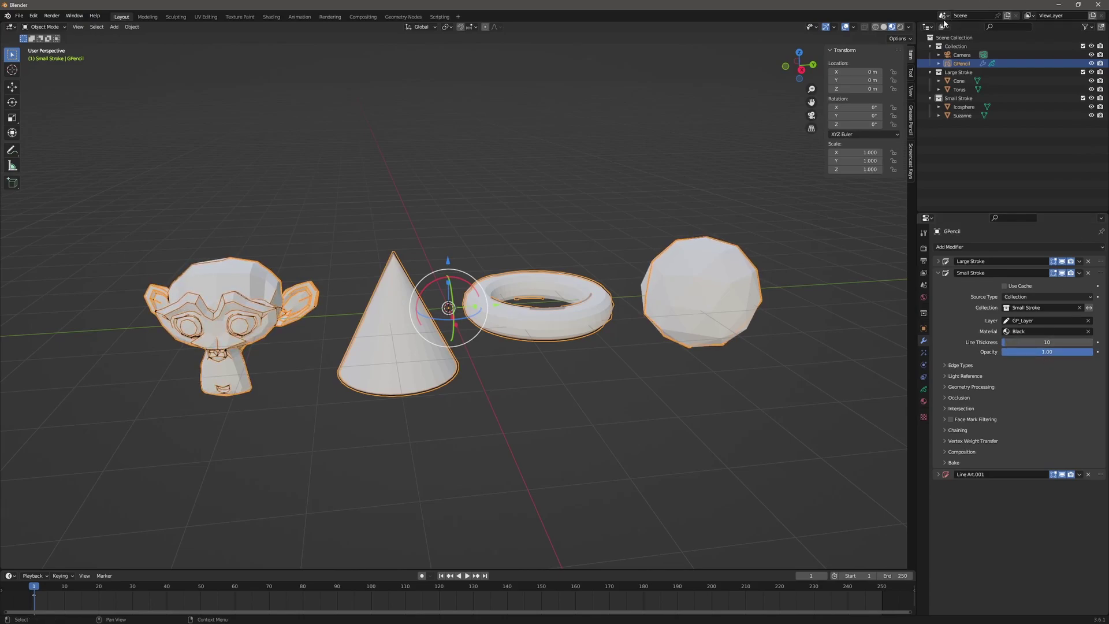
Set the Large Stroke modifier's line thickness to about 173 and deselect everything to view the outlines
click(940, 261)
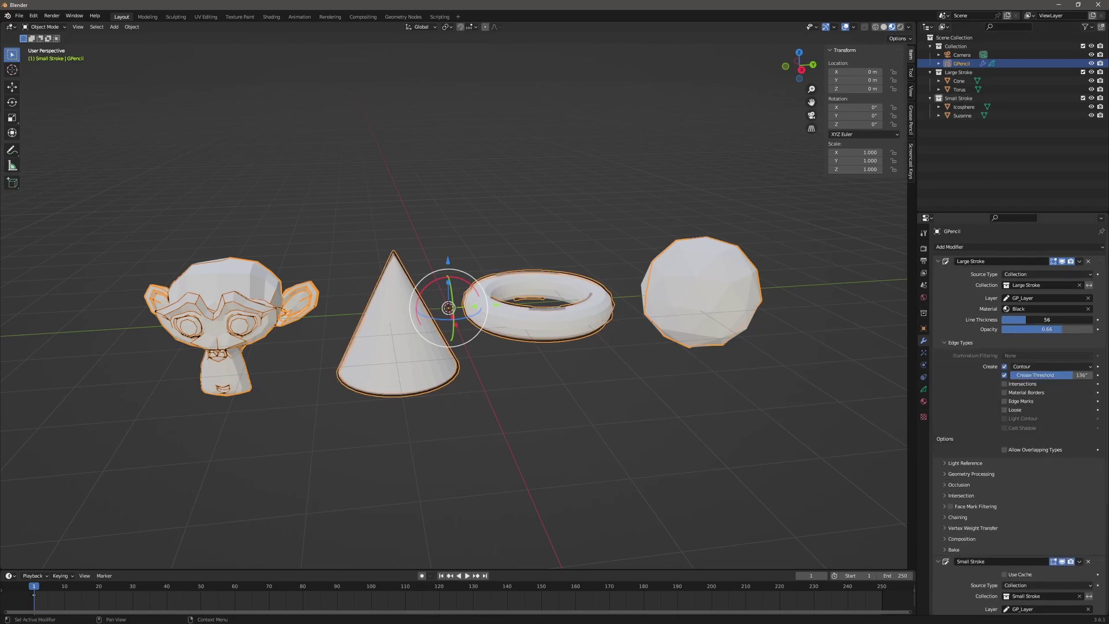
drag(1034, 320, 1075, 320)
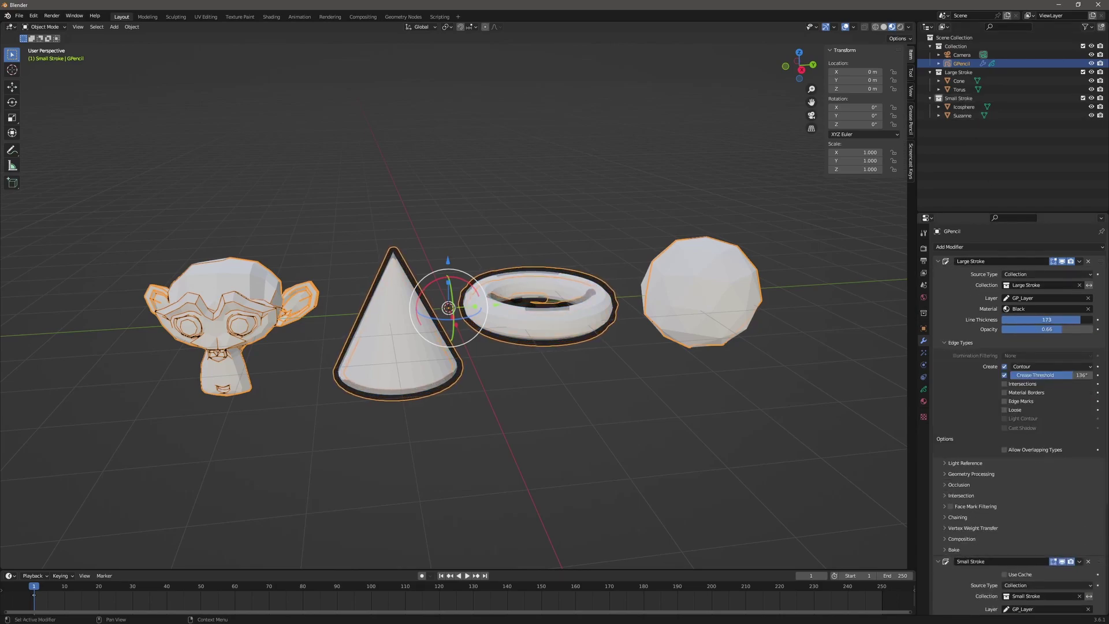
click(795, 361)
middle_drag(805, 329, 823, 327)
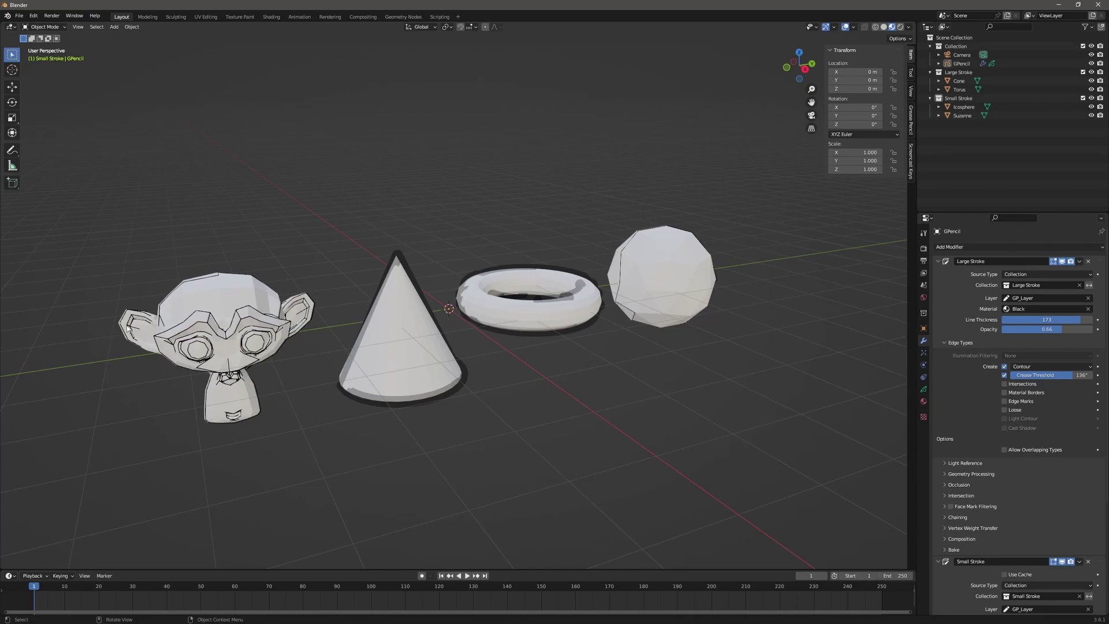
Change the Large Stroke modifier's source type to Object on the GPencil and choose the Cone
click(661, 266)
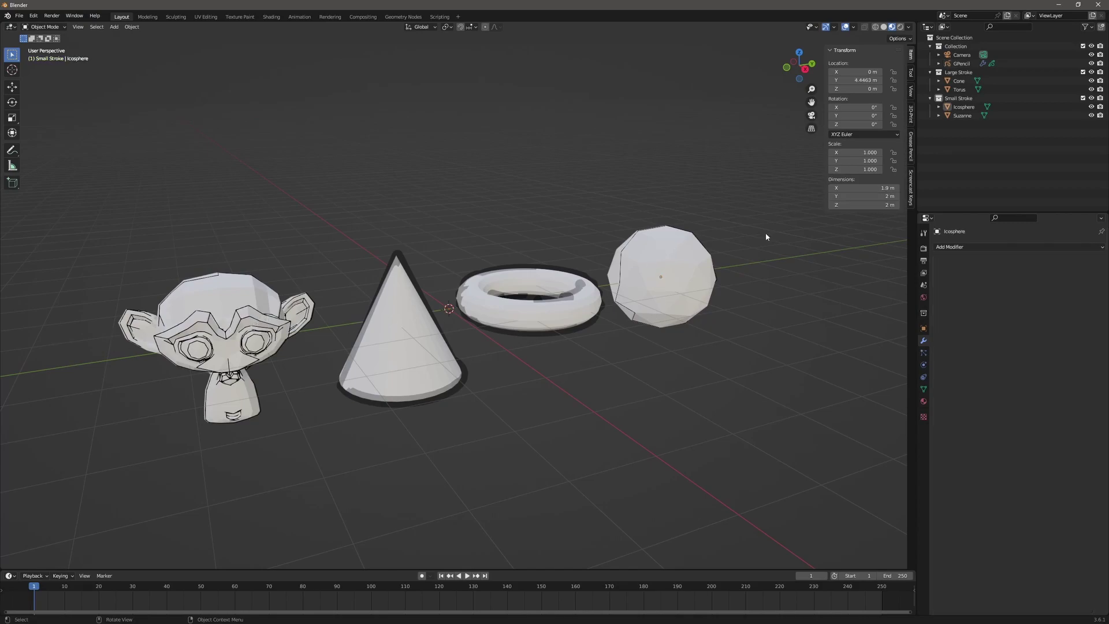
click(404, 294)
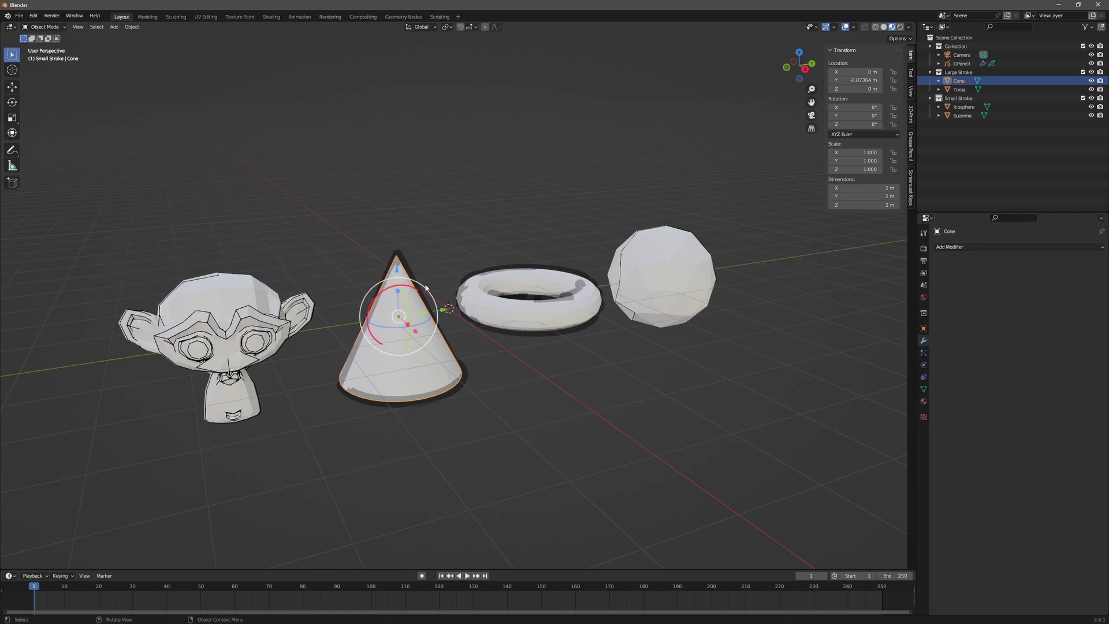
click(962, 64)
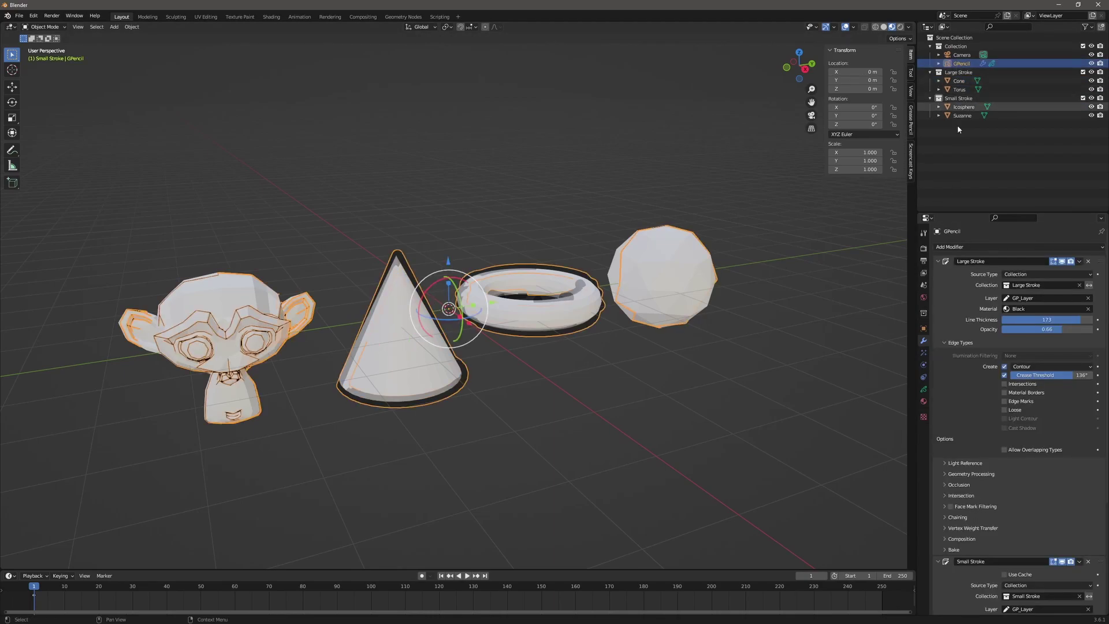
click(1038, 276)
click(1031, 287)
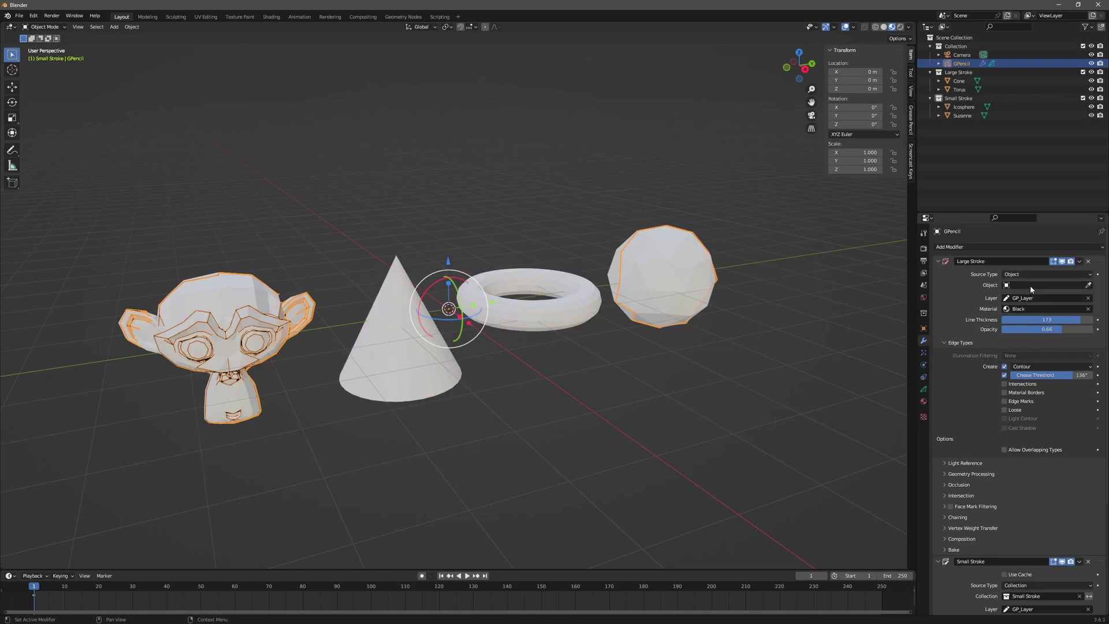
click(1031, 286)
click(1029, 312)
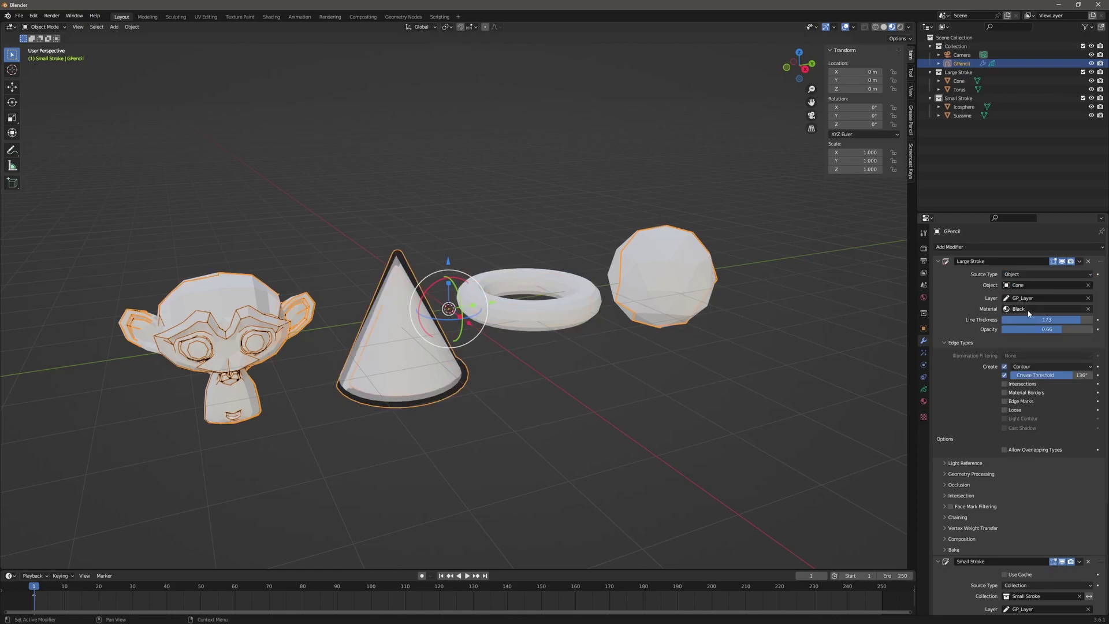
Change the Small Stroke modifier's source type to Object and choose the Cone
click(937, 261)
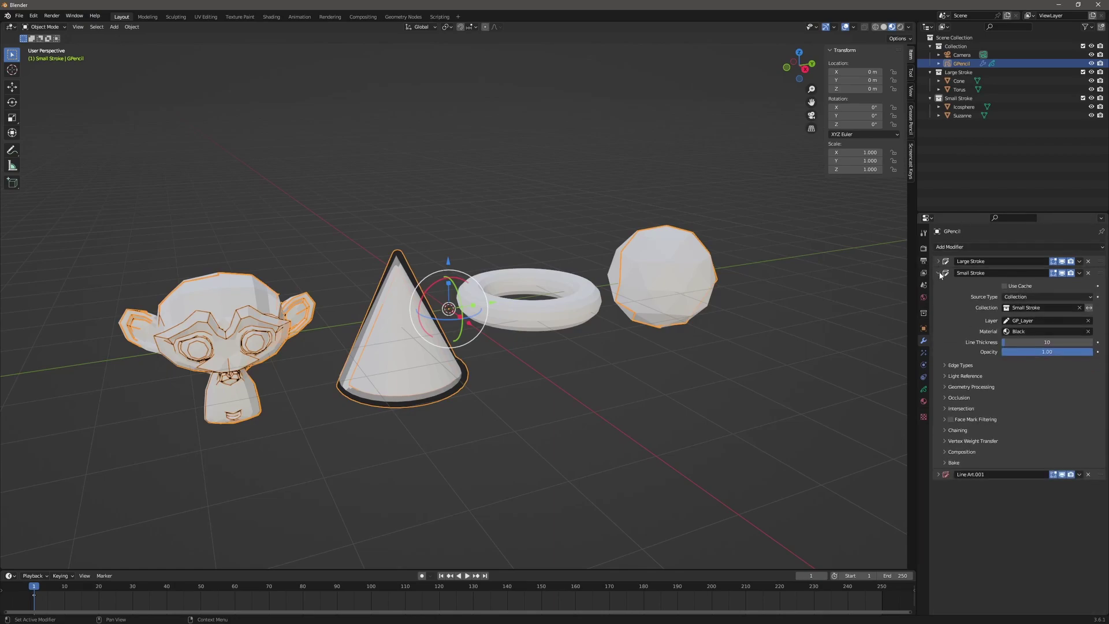
click(1025, 298)
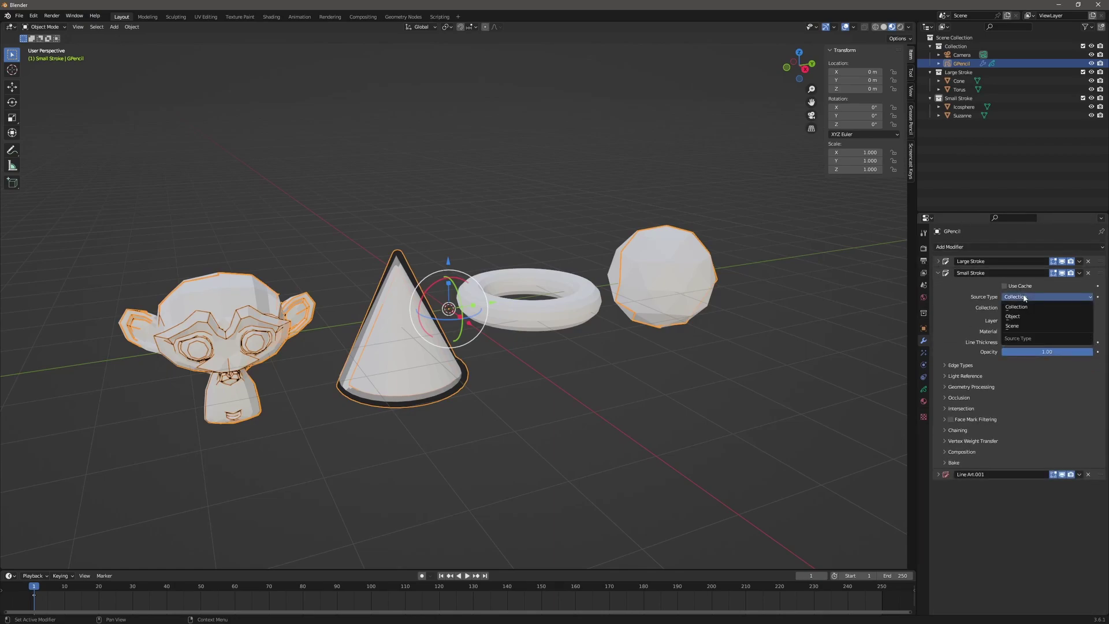
click(1016, 316)
click(1027, 308)
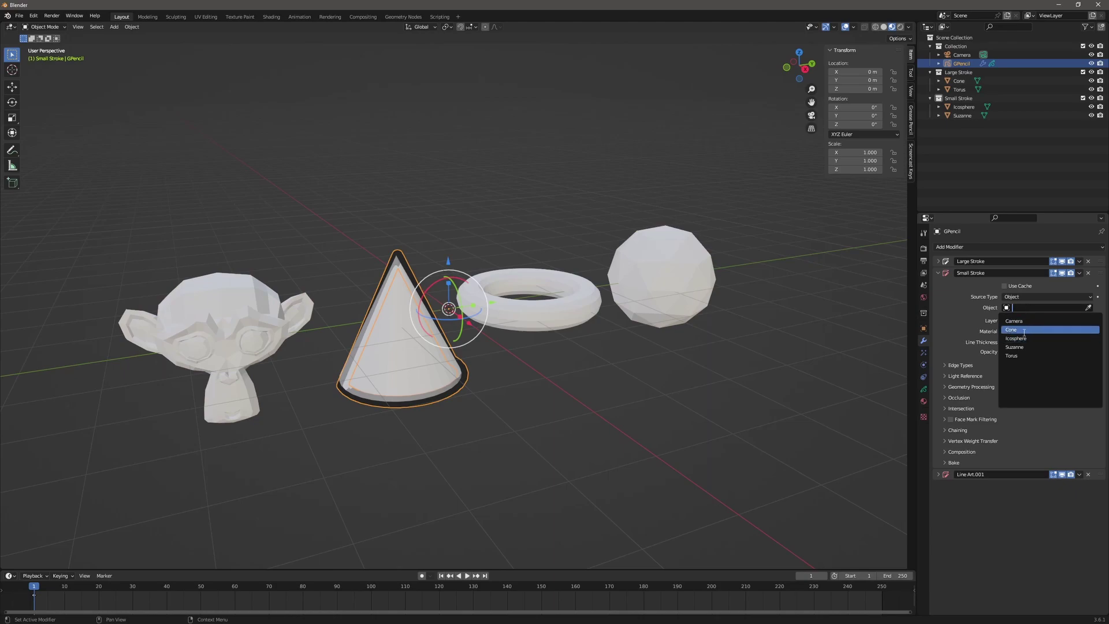
click(1024, 330)
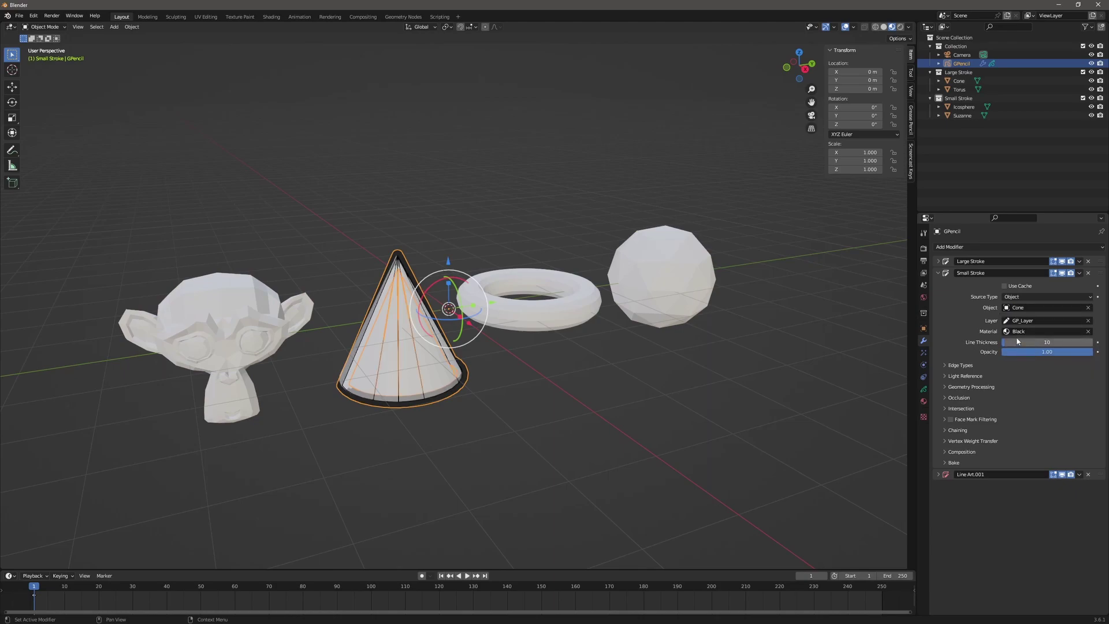
Disable Contour, Crease Threshold, Intersections and Loose on the Small Stroke modifier, keeping only Edge Marks, and inspect the cone's lines
click(948, 365)
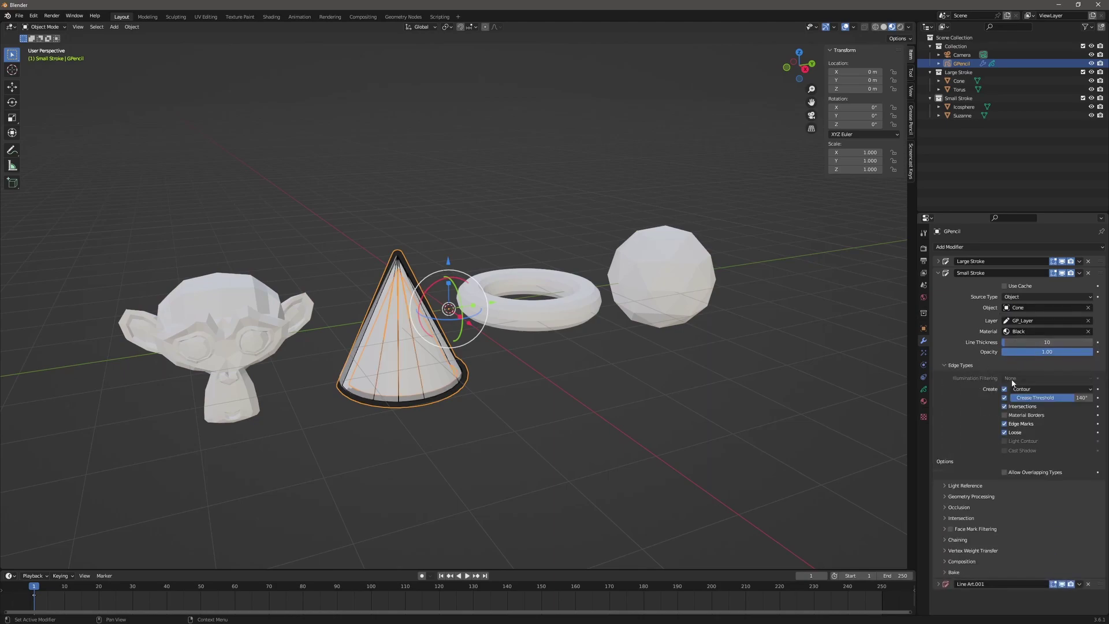
drag(1005, 390, 1005, 406)
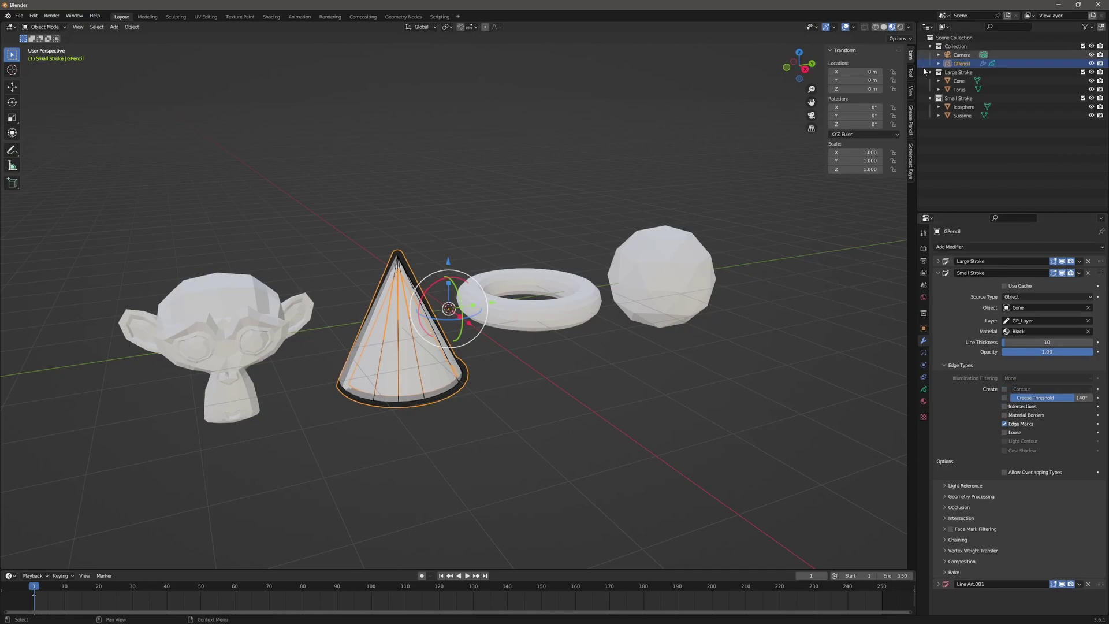
click(939, 261)
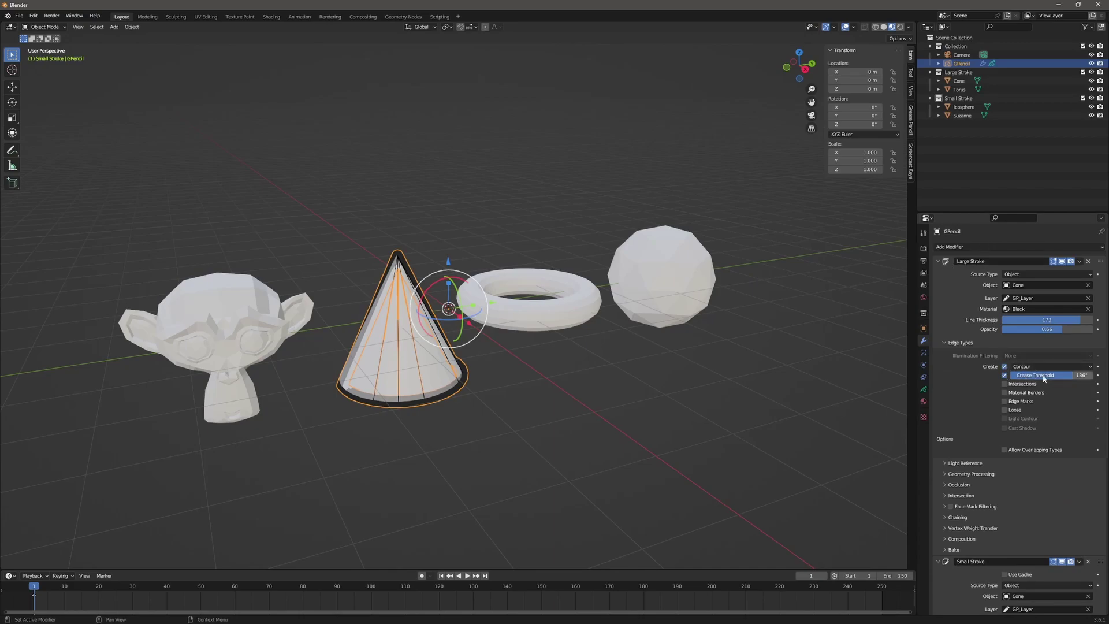
click(469, 399)
middle_drag(469, 399, 454, 340)
scroll(454, 341, up, 3)
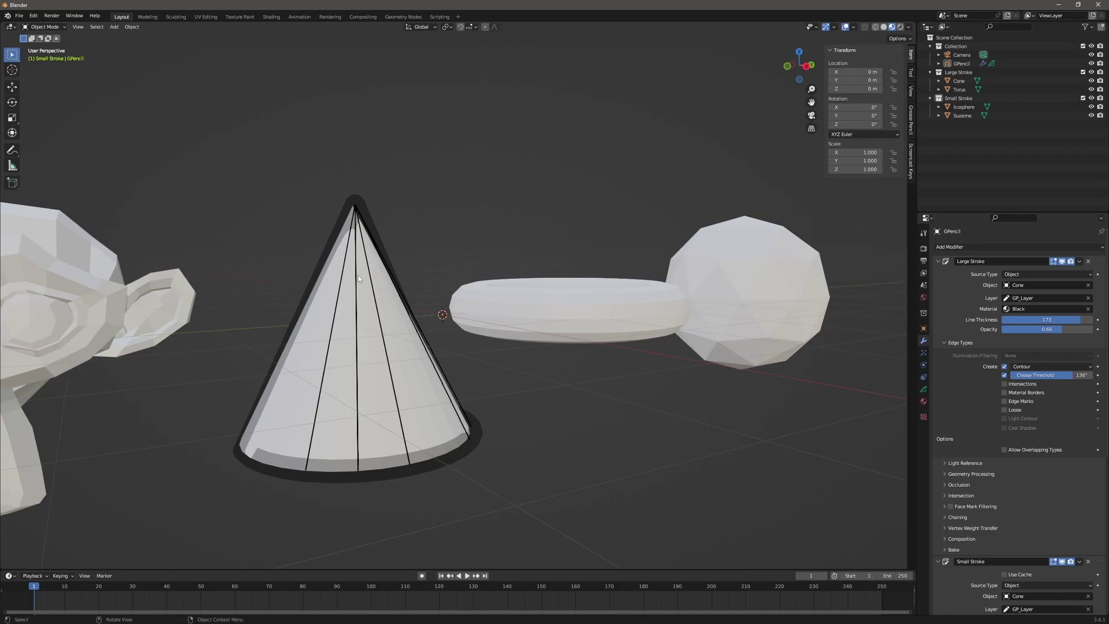
scroll(522, 410, down, 4)
middle_drag(537, 416, 537, 428)
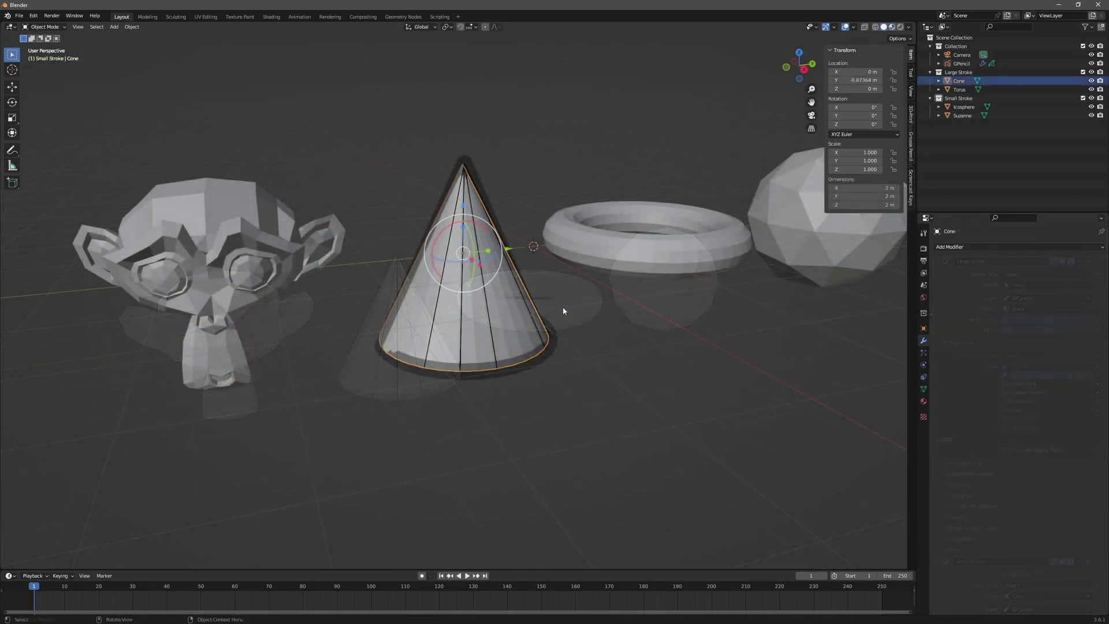
Set the GPencil's Line Art.001 modifier to source type Object with the Cone as its object
click(962, 64)
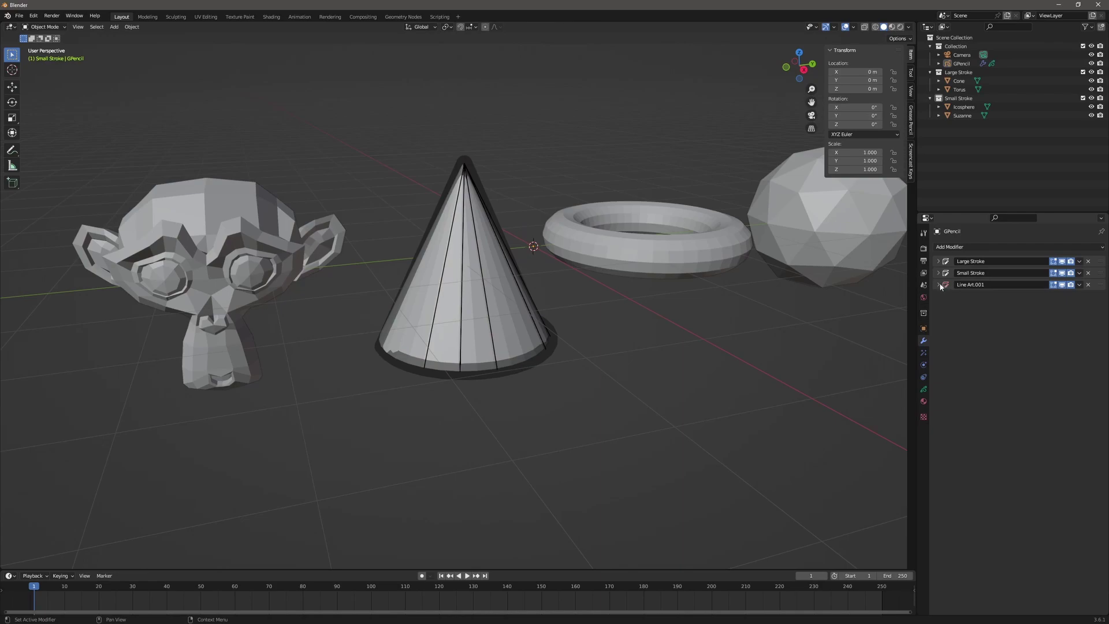
click(940, 285)
click(1027, 308)
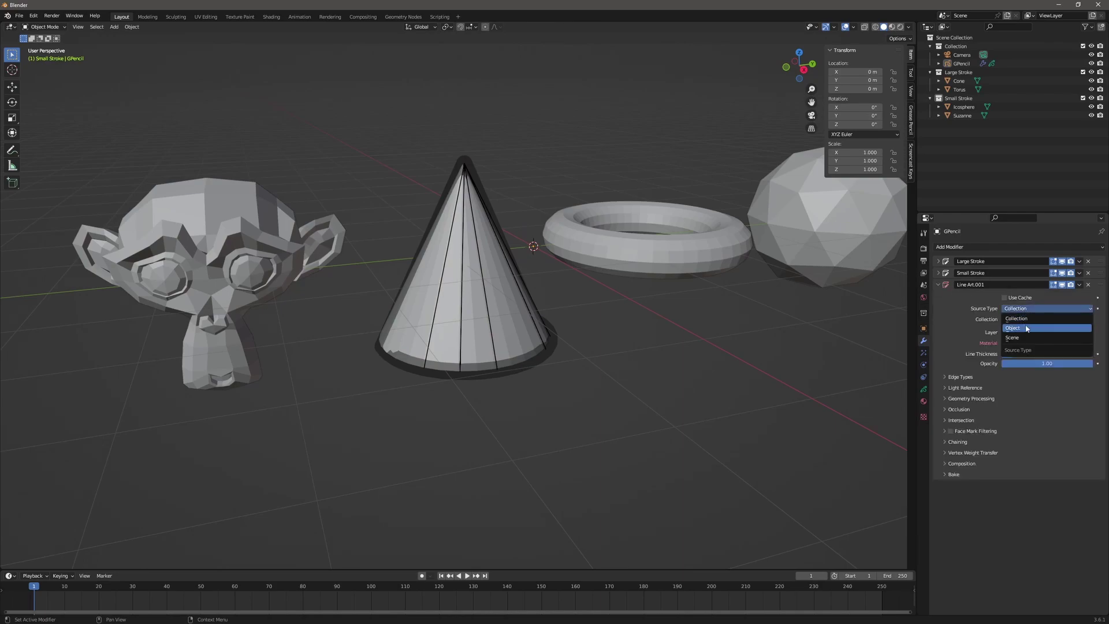
click(1027, 329)
click(1028, 320)
click(1028, 341)
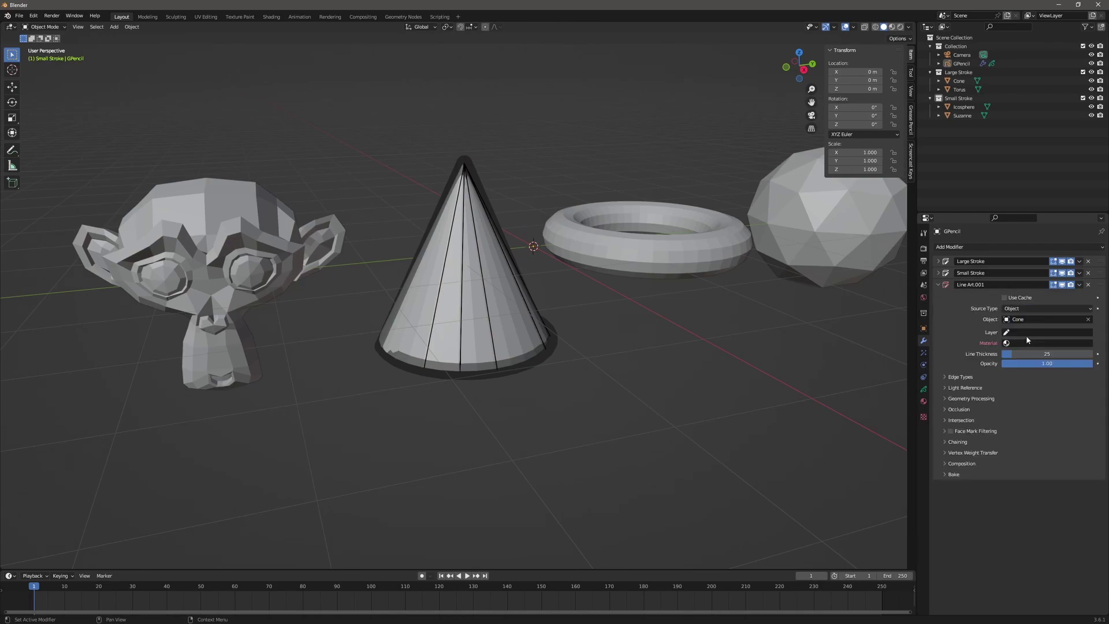
Assign GP_Layer and Material.001 to the Line Art.001 modifier
click(1026, 332)
click(1022, 345)
click(1024, 343)
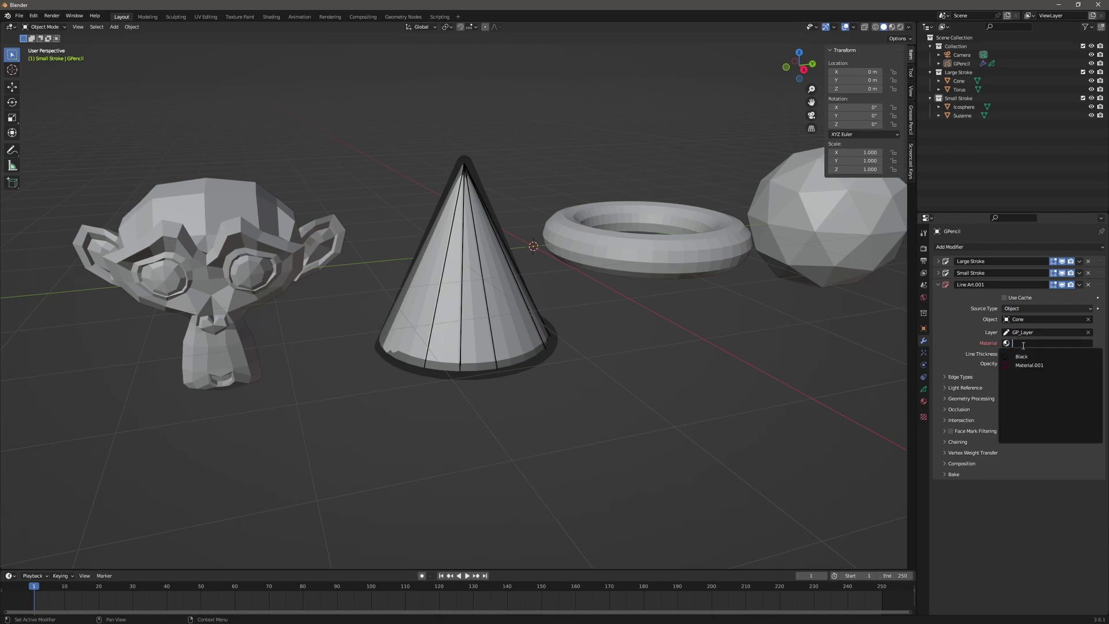
click(1027, 366)
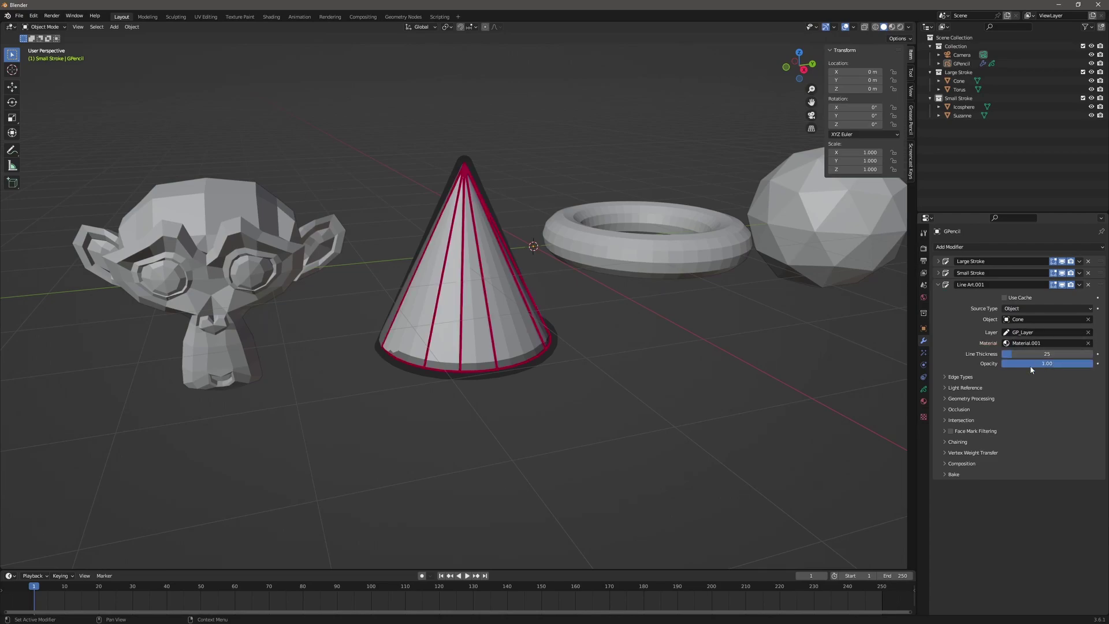
Disable Contour, Crease Threshold, Intersections and Loose on the Line Art.001 modifier, keeping only Edge Marks
click(966, 377)
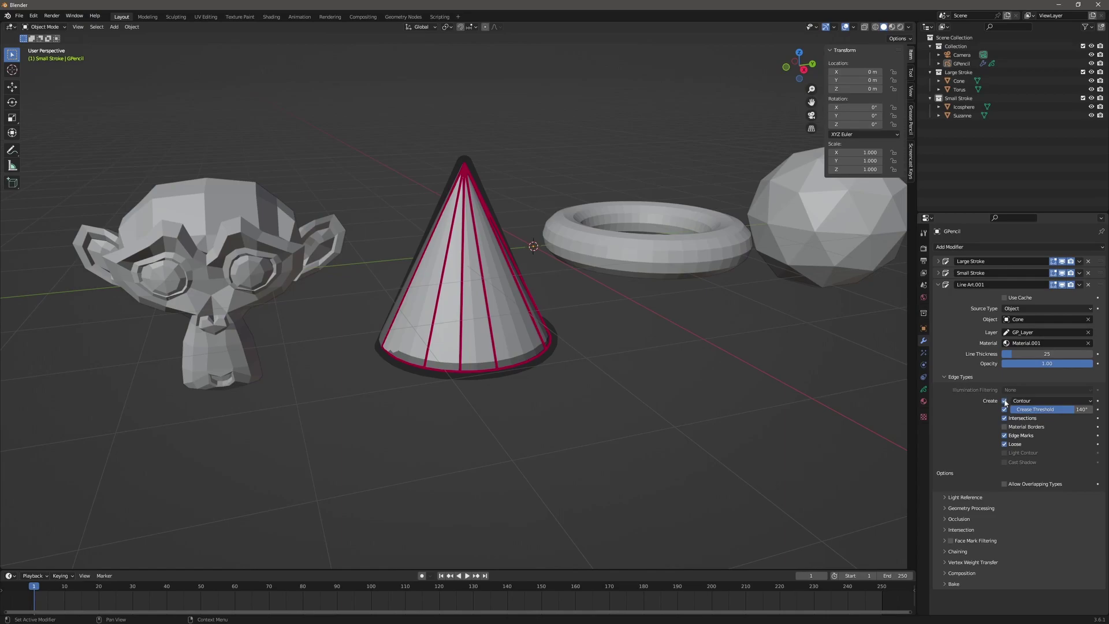
click(1005, 401)
click(1005, 409)
click(1005, 418)
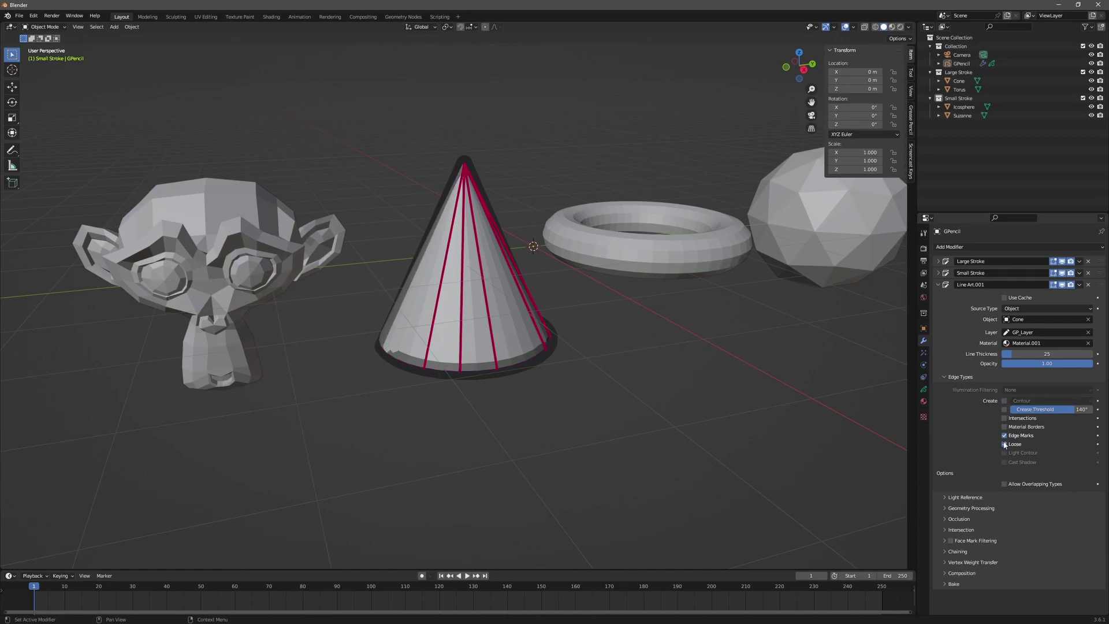
middle_drag(608, 313, 595, 337)
Switch the Small Stroke modifier's edge types from Edge Marks to Contour only
click(938, 273)
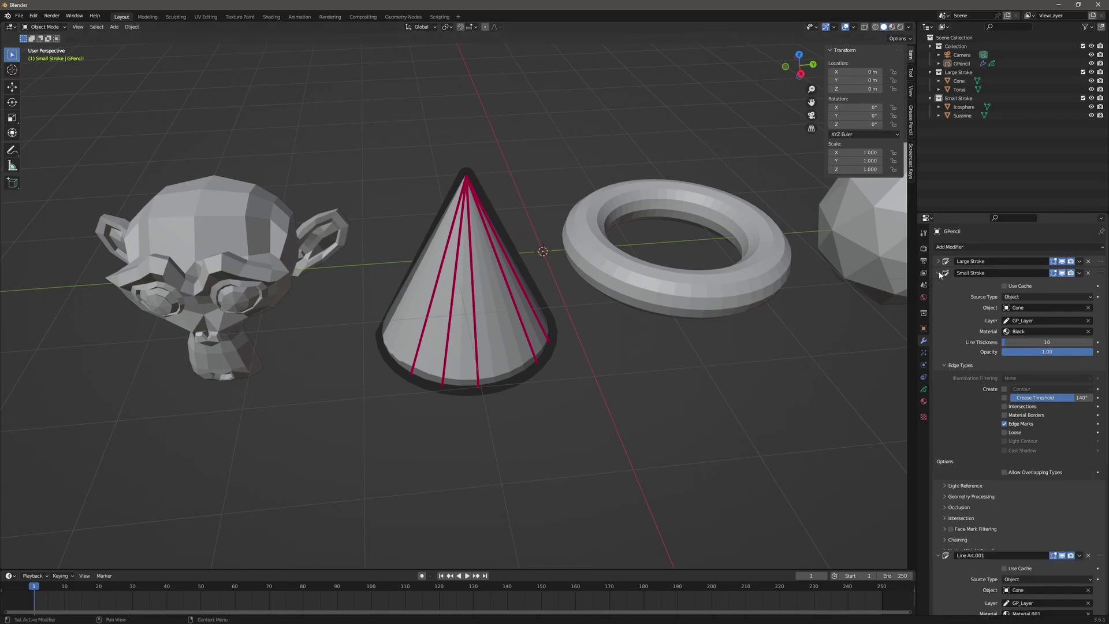
click(1005, 424)
click(1005, 389)
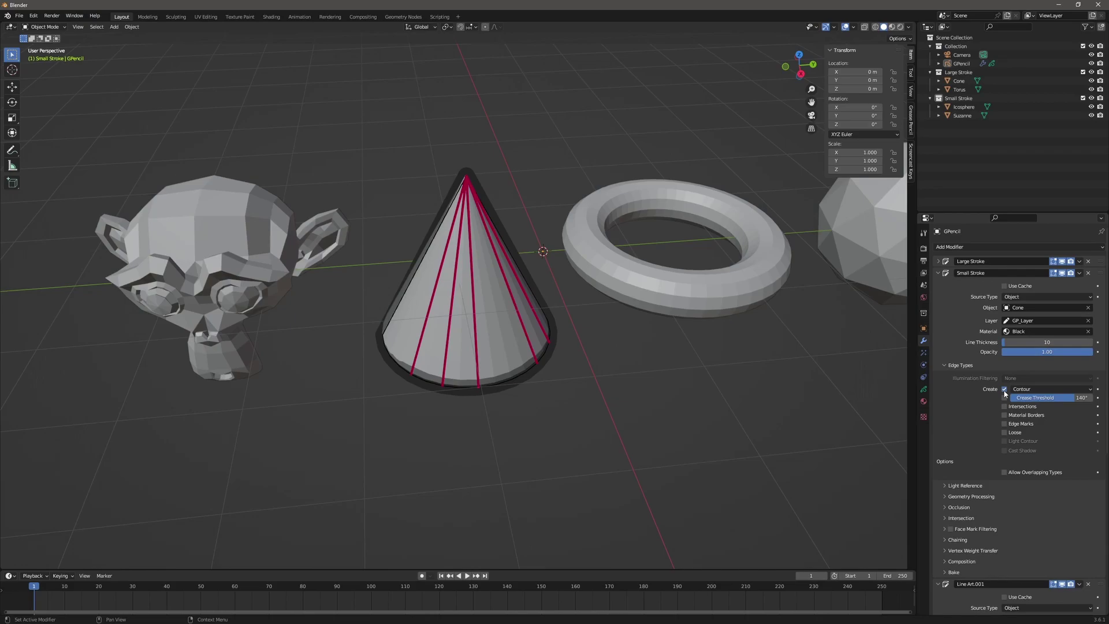
middle_drag(573, 363, 582, 364)
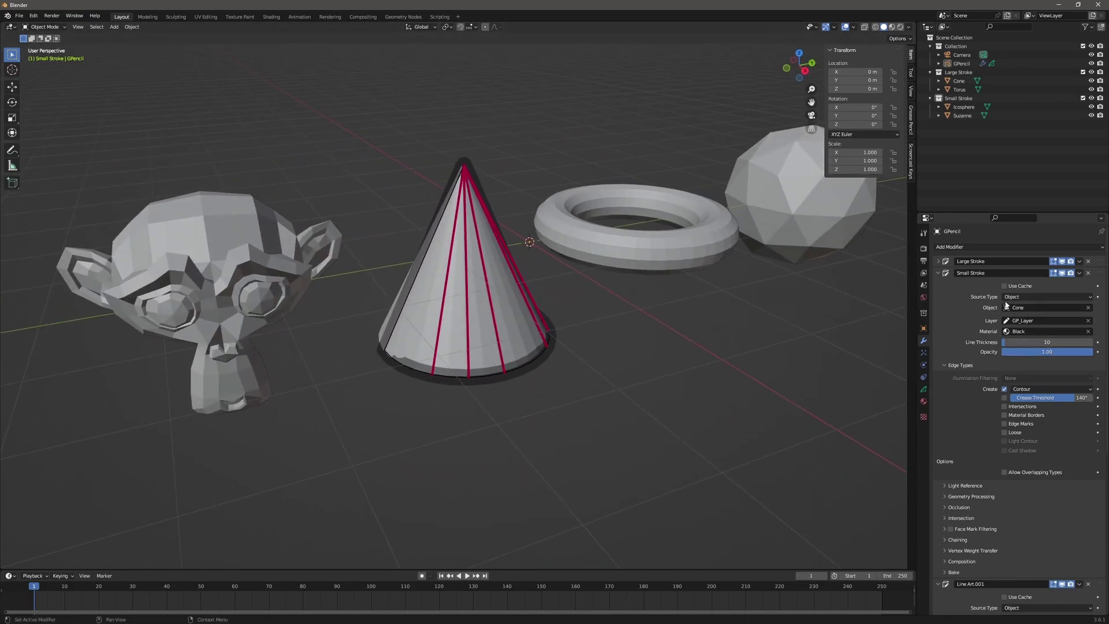
Lower the Large Stroke modifier's opacity to 0.33 and switch the viewport to Material Preview shading to inspect the cone's outlines
click(939, 261)
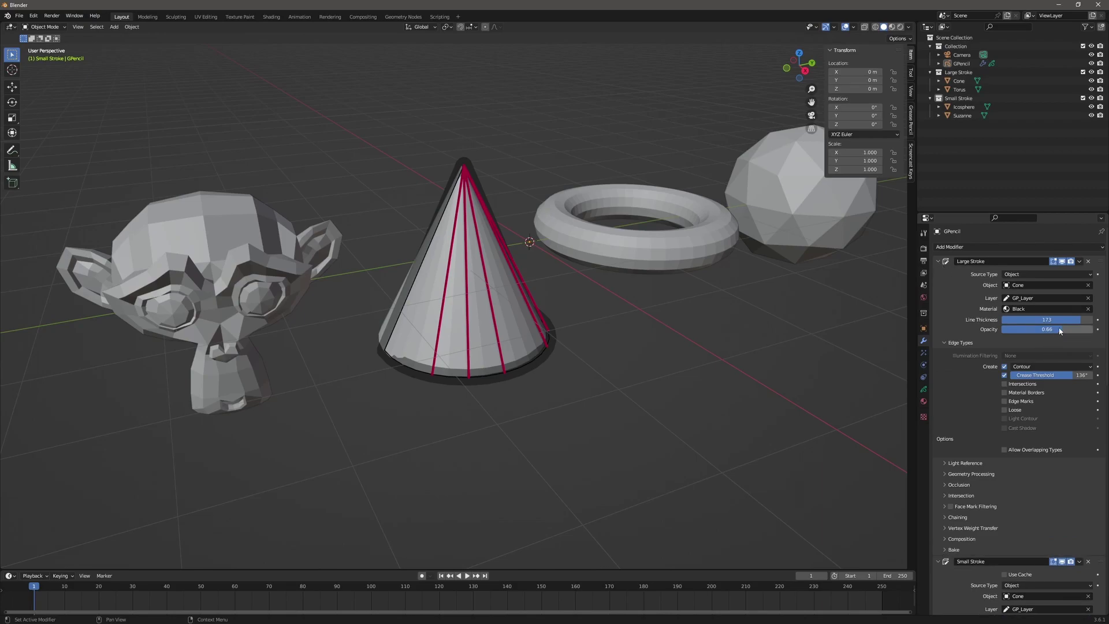
drag(1062, 330, 1032, 329)
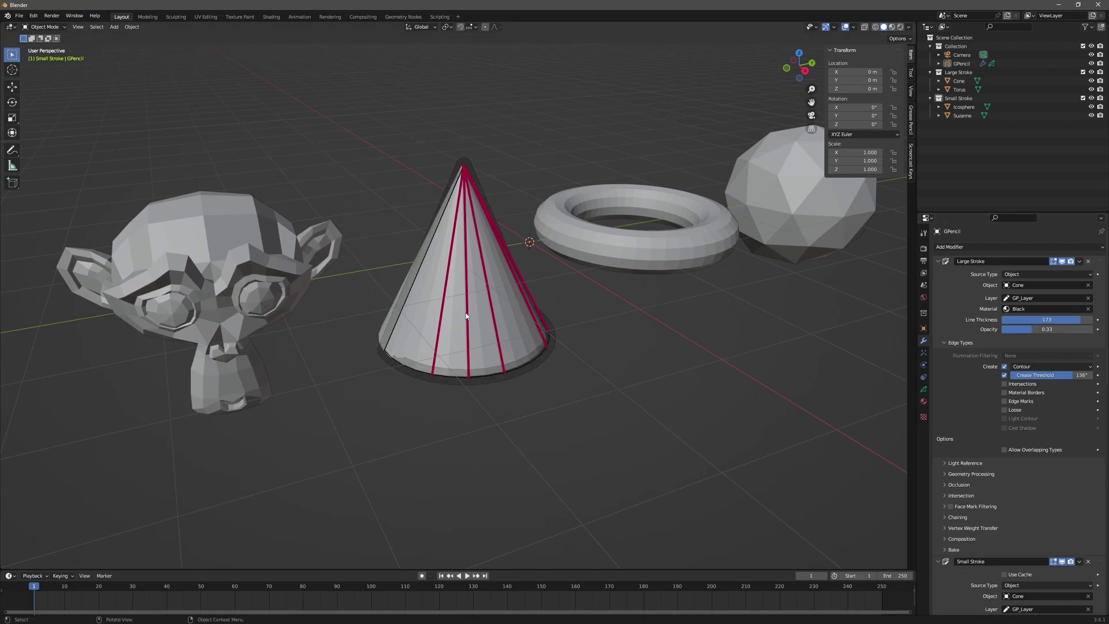
scroll(454, 301, up, 2)
click(892, 27)
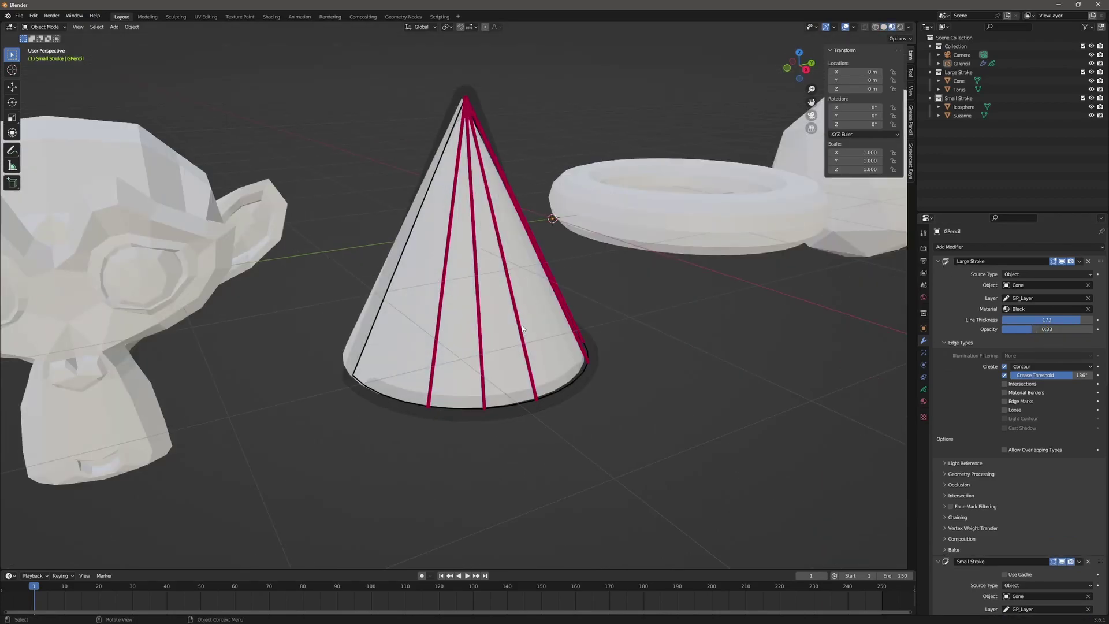
scroll(664, 356, up, 2)
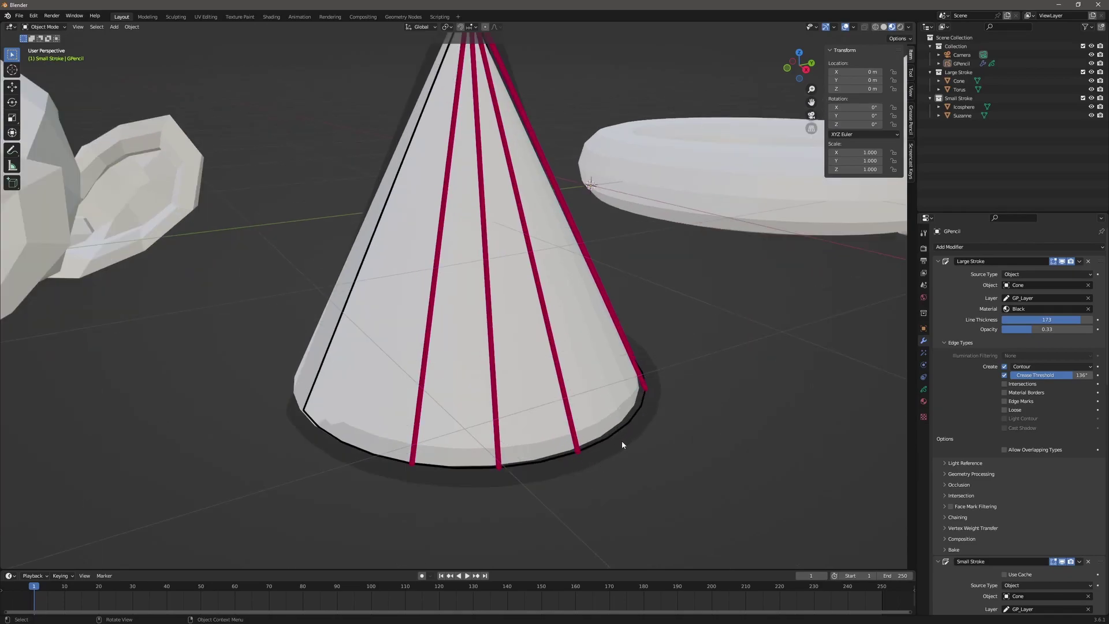
scroll(593, 319, down, 2)
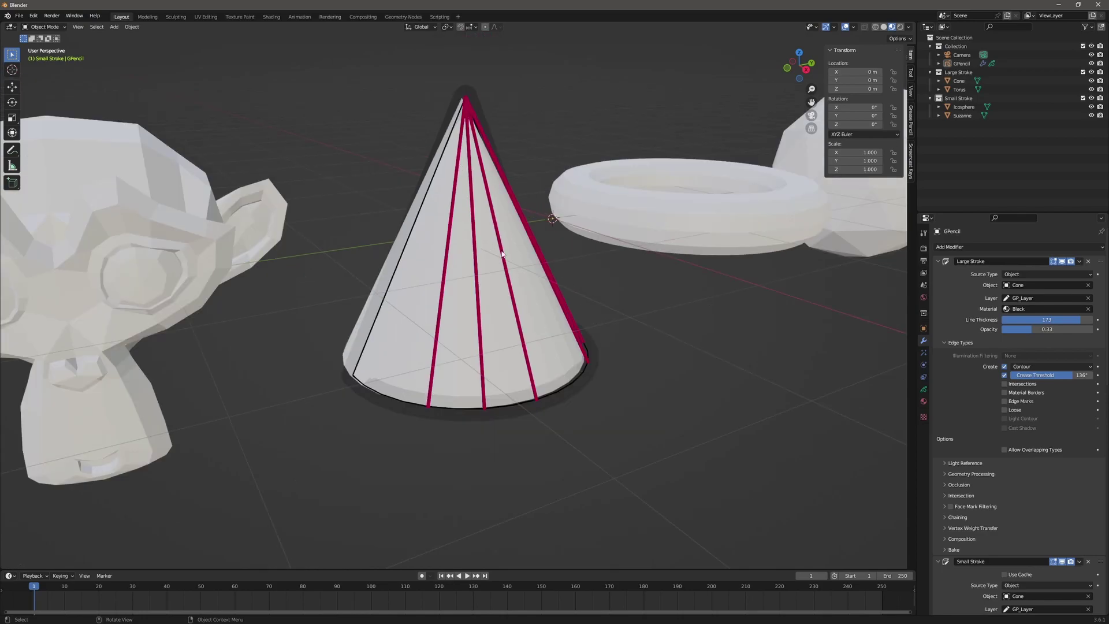
scroll(502, 254, down, 5)
middle_drag(626, 304, 576, 294)
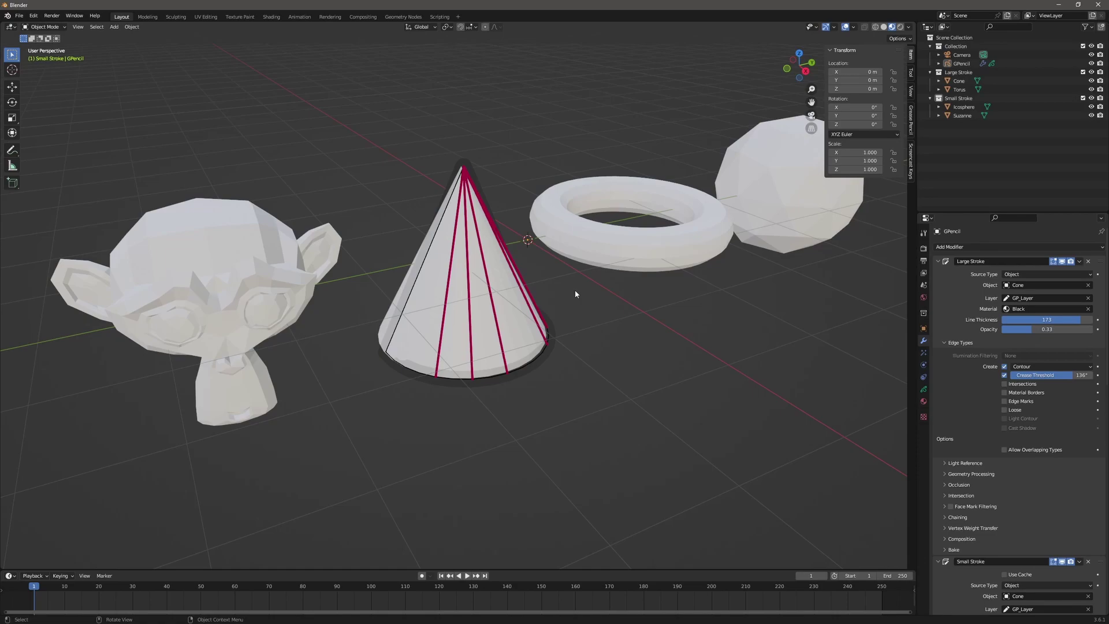
Select the GPencil object and switch it to Draw Mode, framing the cone up close
click(961, 64)
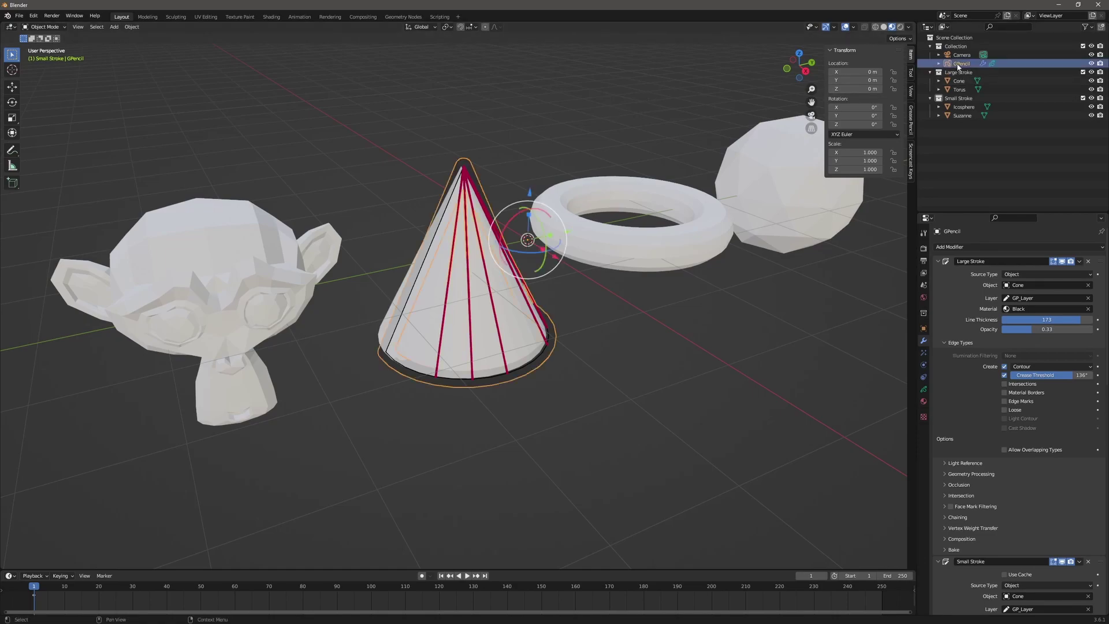
click(54, 29)
click(54, 70)
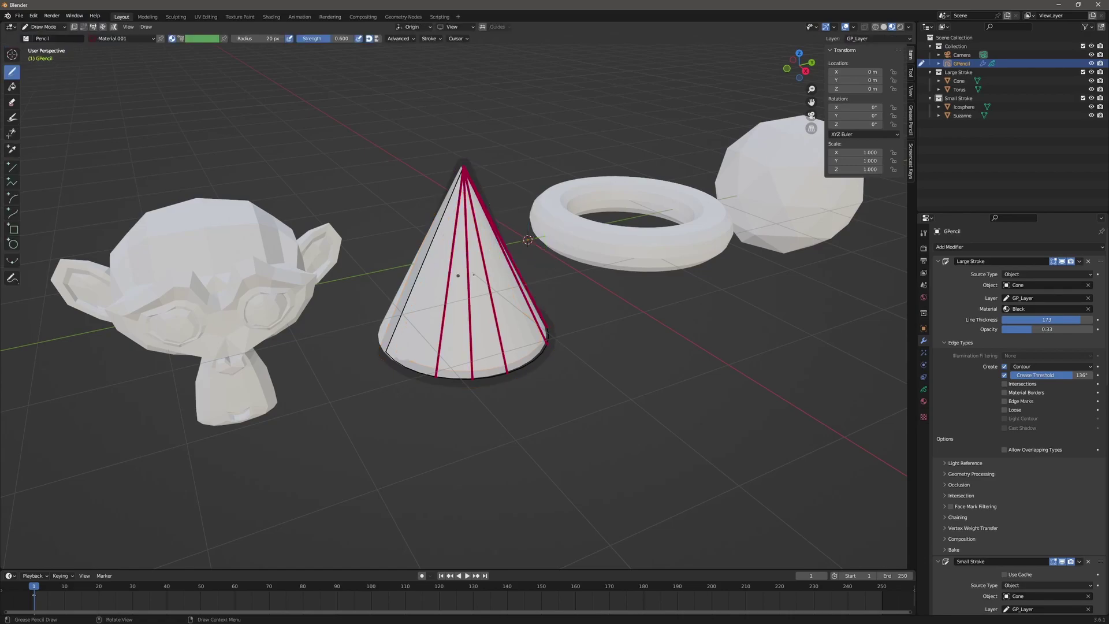
mouse_move(458, 276)
ctrl+middle_down()
mouse_move(483, 260)
mouse_move(503, 223)
mouse_move(497, 272)
mouse_move(99, 99)
ctrl+middle_up()
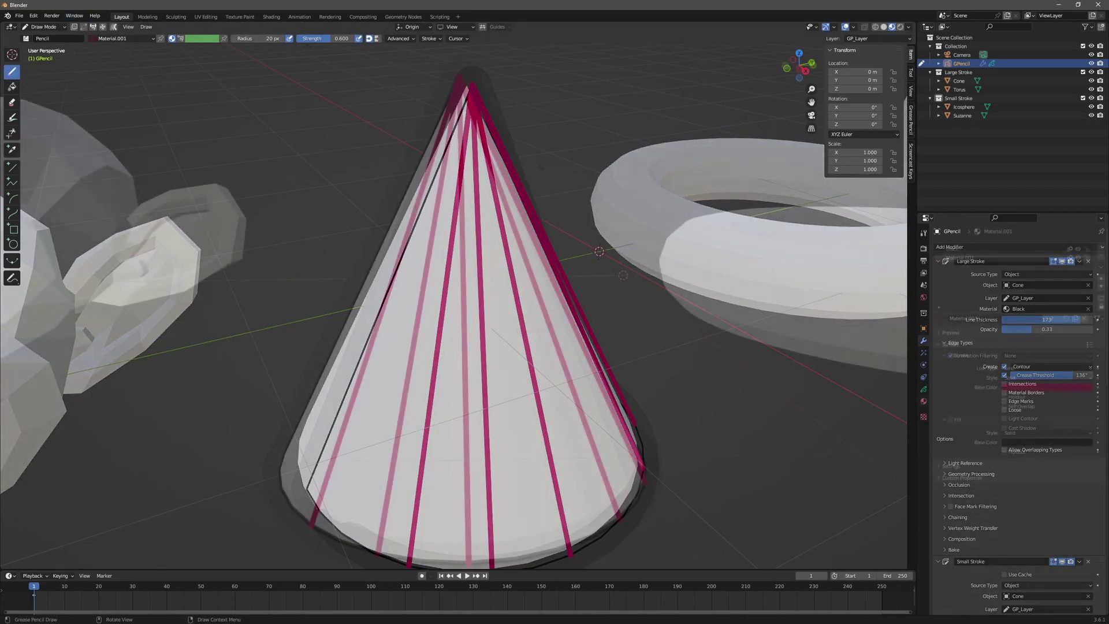
Set the stroke placement to Surface with an offset of 0.001
click(412, 27)
click(394, 72)
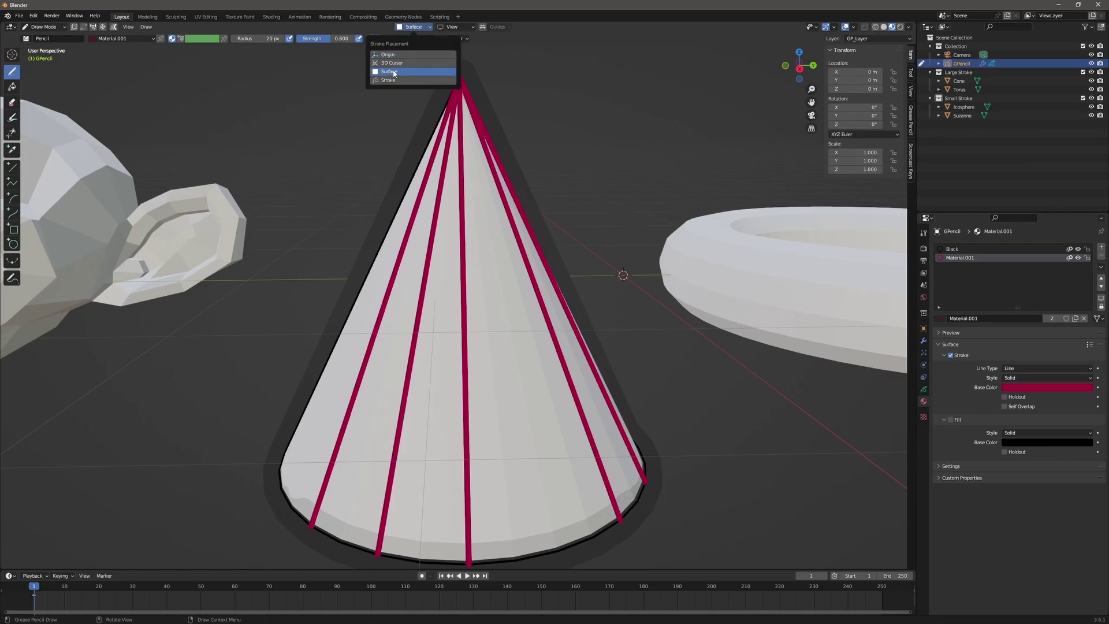
click(407, 103)
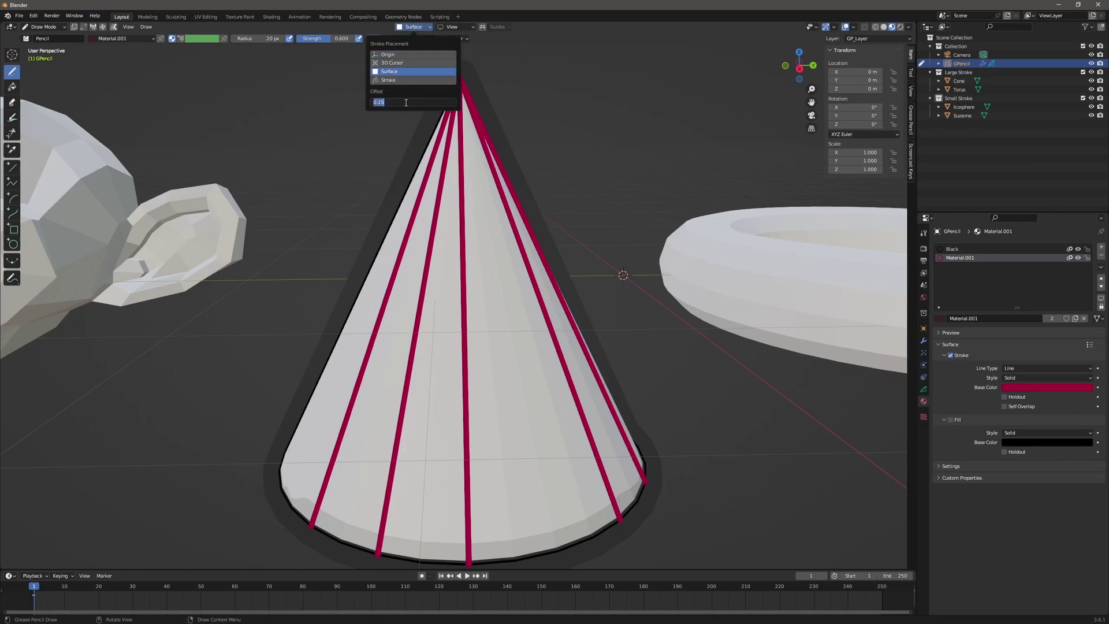
text(0.001)
key(Return)
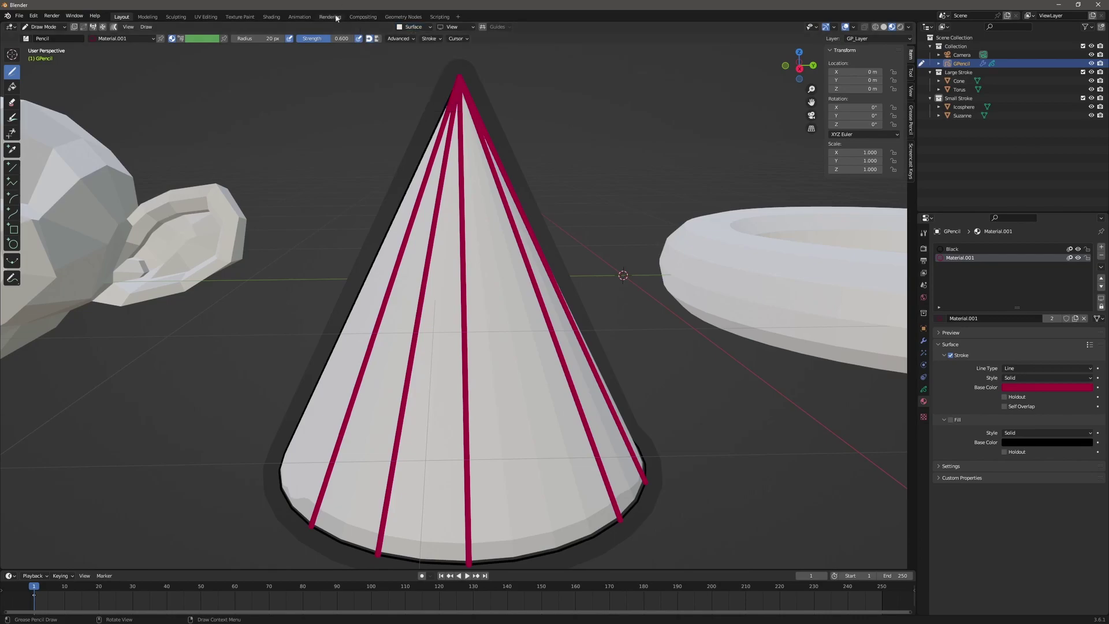
Set the Pencil brush strength to 1.000 and draw several long, nearly vertical strokes down the cone's surface
drag(334, 41, 357, 45)
drag(481, 190, 522, 455)
mouse_move(477, 230)
mouse_down()
mouse_move(491, 407)
mouse_move(471, 288)
mouse_up()
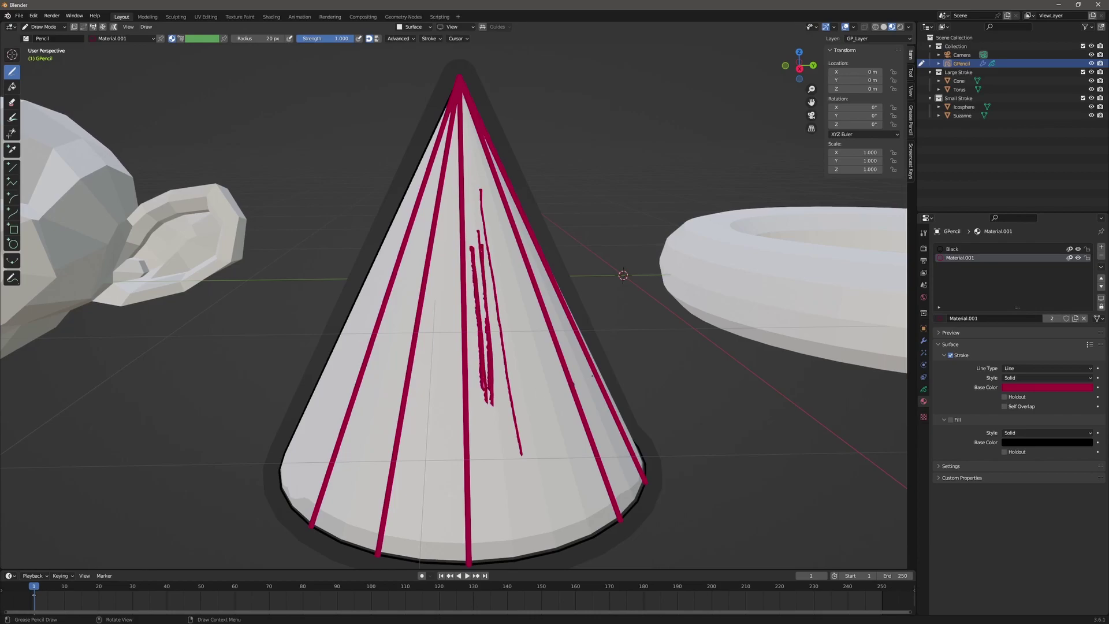
Draw a column of short diagonal hatching strokes across the long hand-drawn lines on the cone
middle_drag(618, 271, 591, 269)
mouse_move(660, 339)
middle_down()
mouse_move(682, 327)
mouse_move(560, 265)
middle_up()
mouse_move(506, 287)
mouse_down()
mouse_move(452, 354)
mouse_move(479, 351)
mouse_move(455, 381)
mouse_up()
drag(494, 358, 451, 416)
drag(494, 395, 452, 443)
mouse_move(498, 418)
mouse_down()
mouse_move(457, 476)
mouse_move(465, 488)
mouse_up()
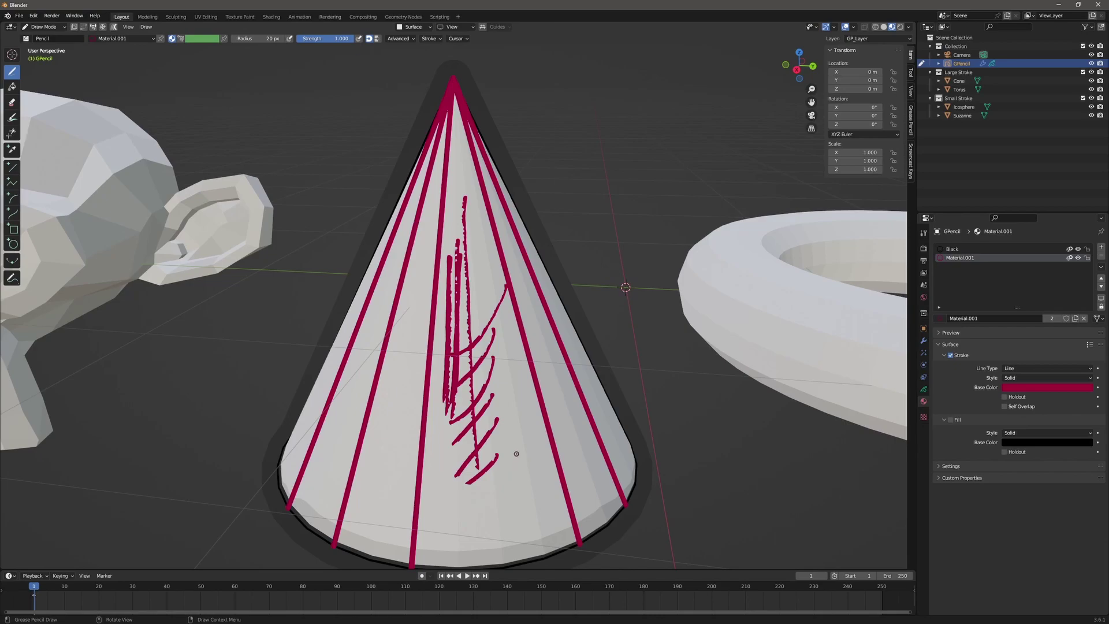
Draw several vertical strokes on another side of the cone, between the black contour and the nearest red edge line
mouse_move(513, 454)
middle_down()
mouse_move(519, 369)
mouse_move(577, 384)
middle_up()
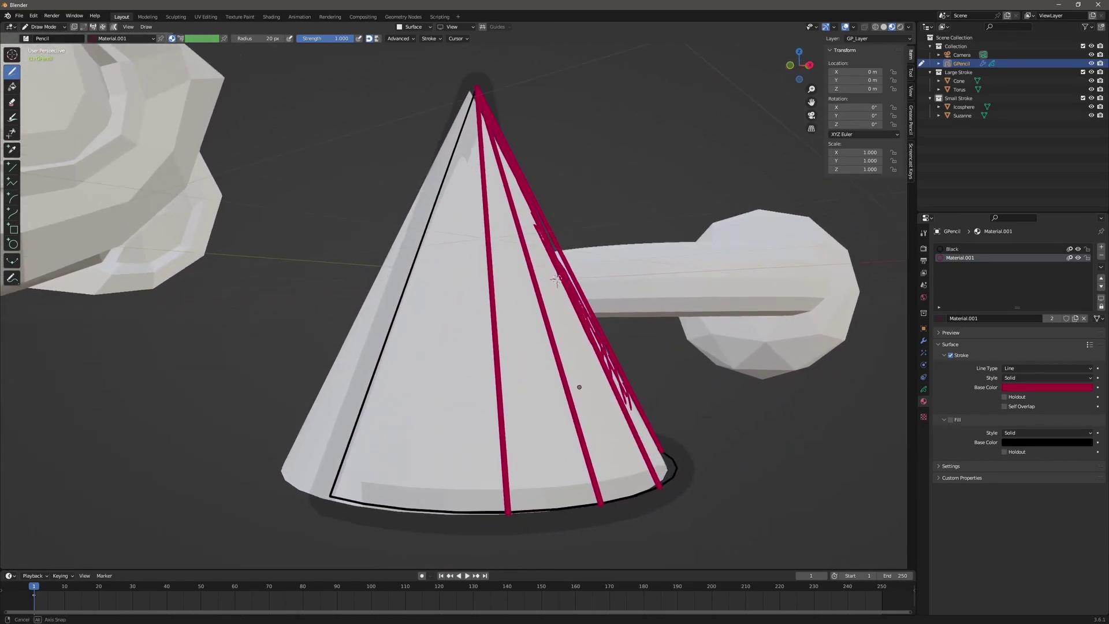
drag(467, 187, 452, 231)
drag(445, 273, 430, 454)
drag(465, 228, 458, 404)
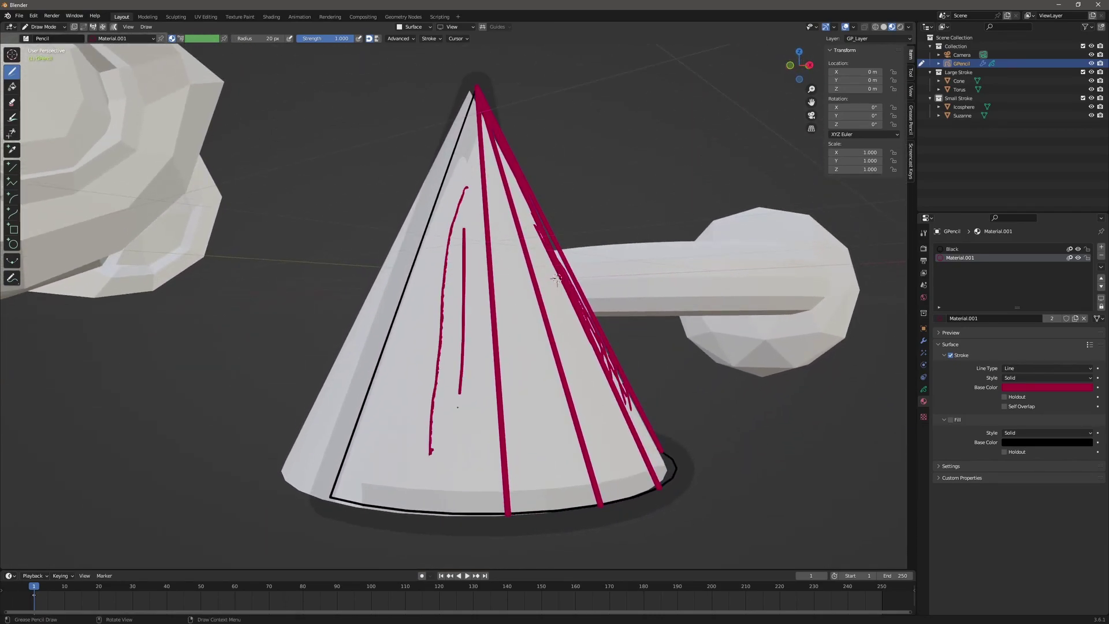
drag(468, 263, 468, 422)
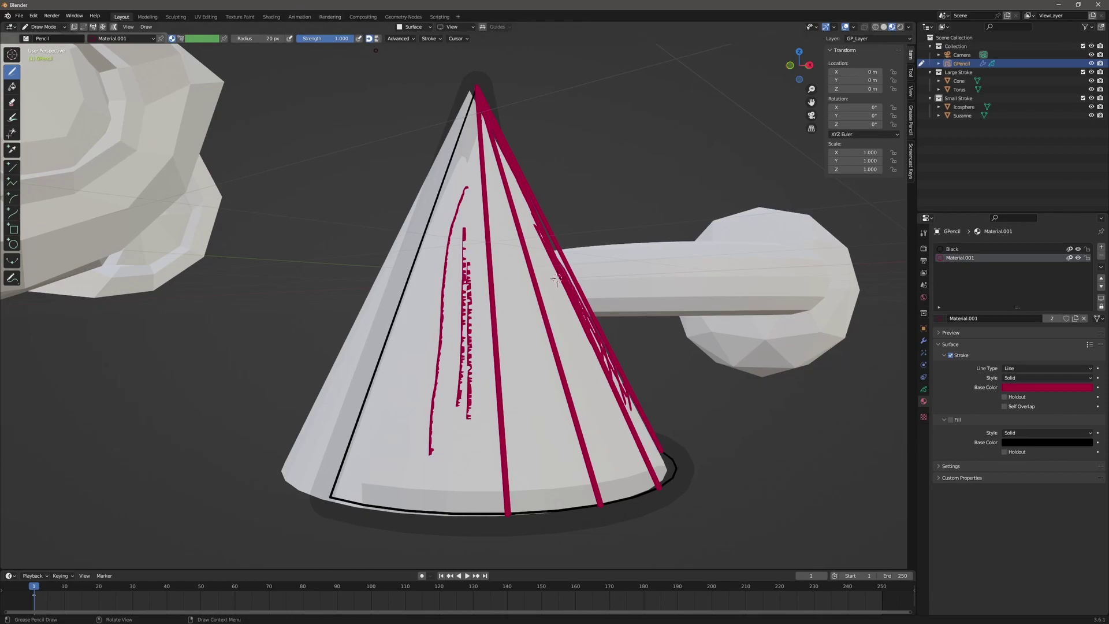
Set the Surface stroke placement offset to 0.01
click(414, 29)
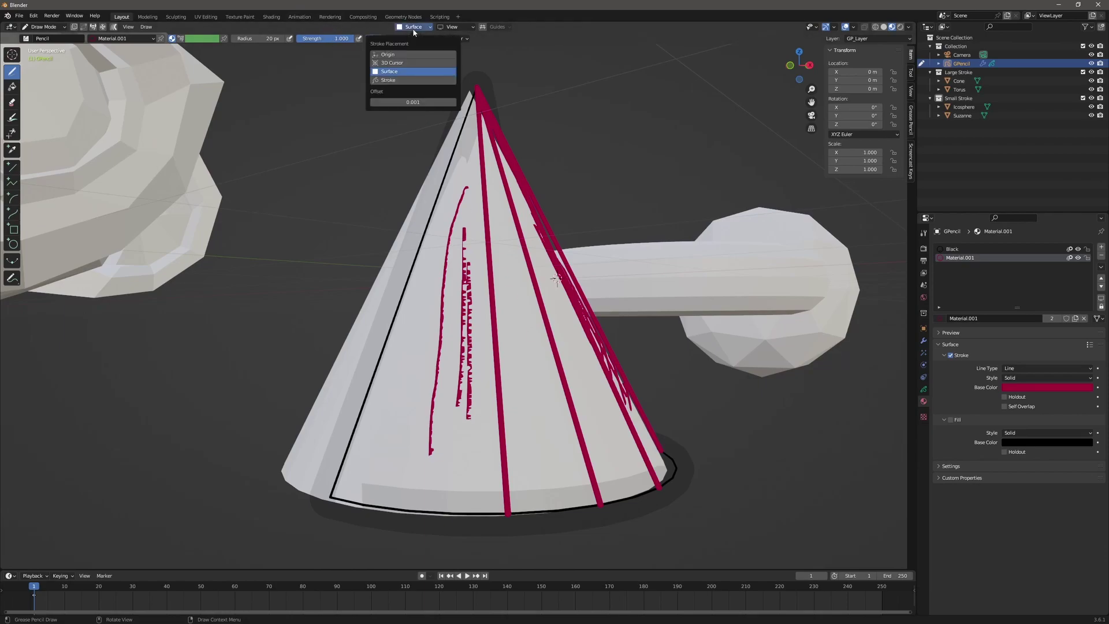
click(416, 102)
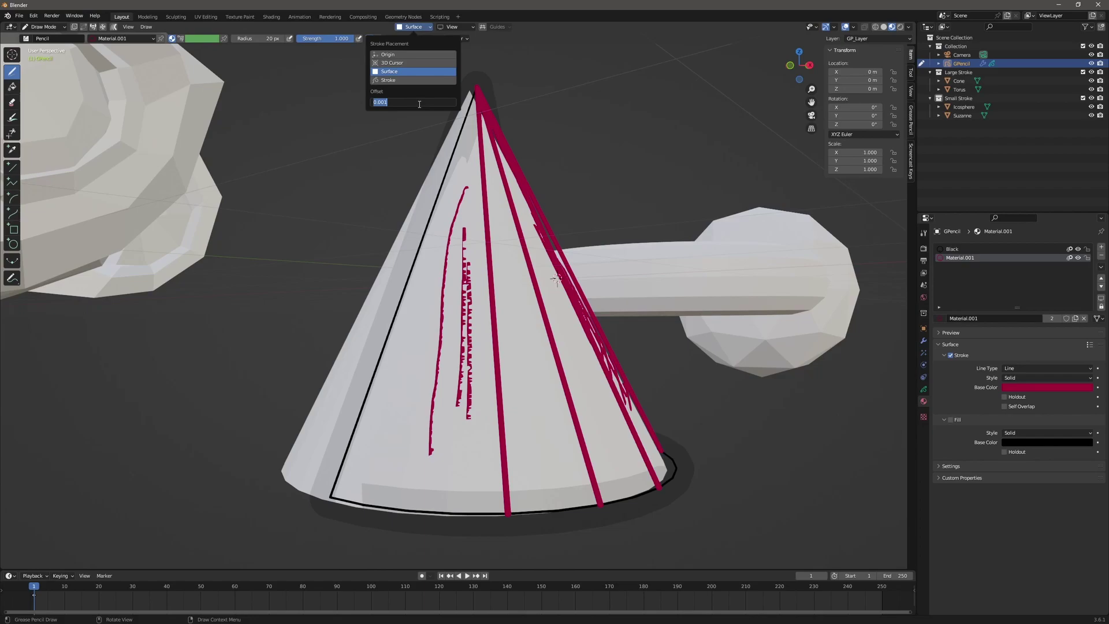
text(0.01)
key(Return)
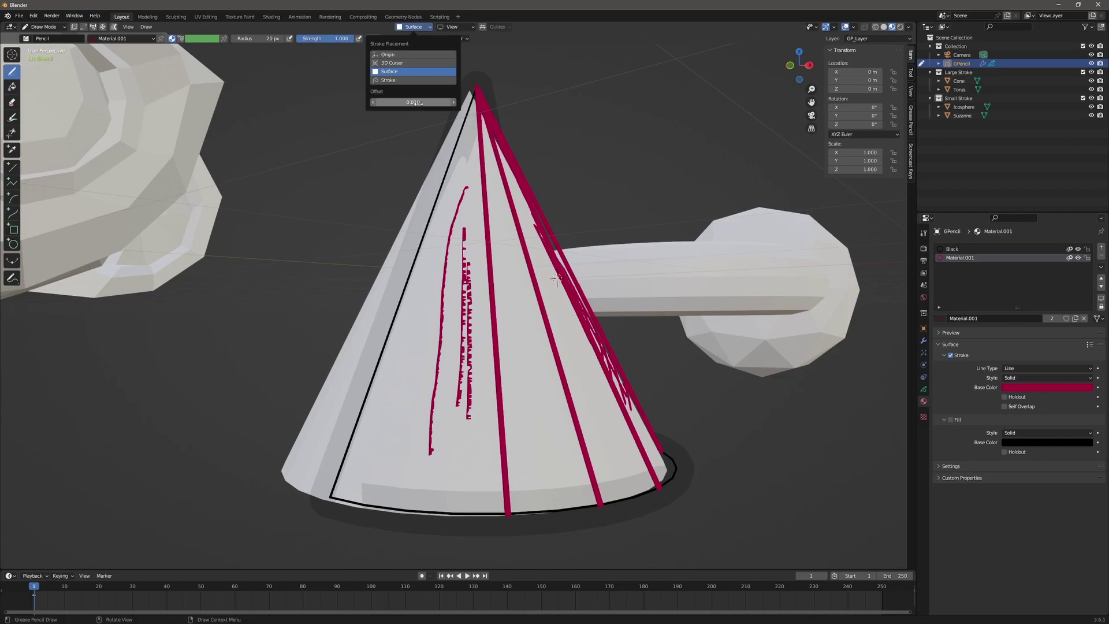
Draw test strokes with the new offset on both sides of the red edge line down the cone's middle
drag(480, 220, 474, 406)
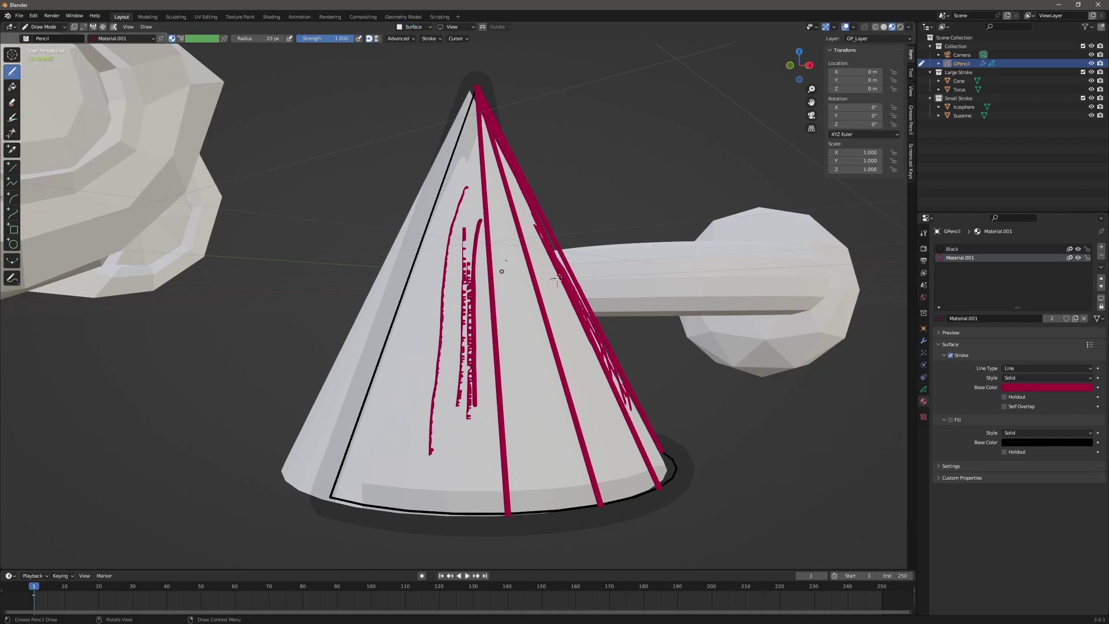
drag(507, 238, 522, 403)
drag(511, 255, 525, 365)
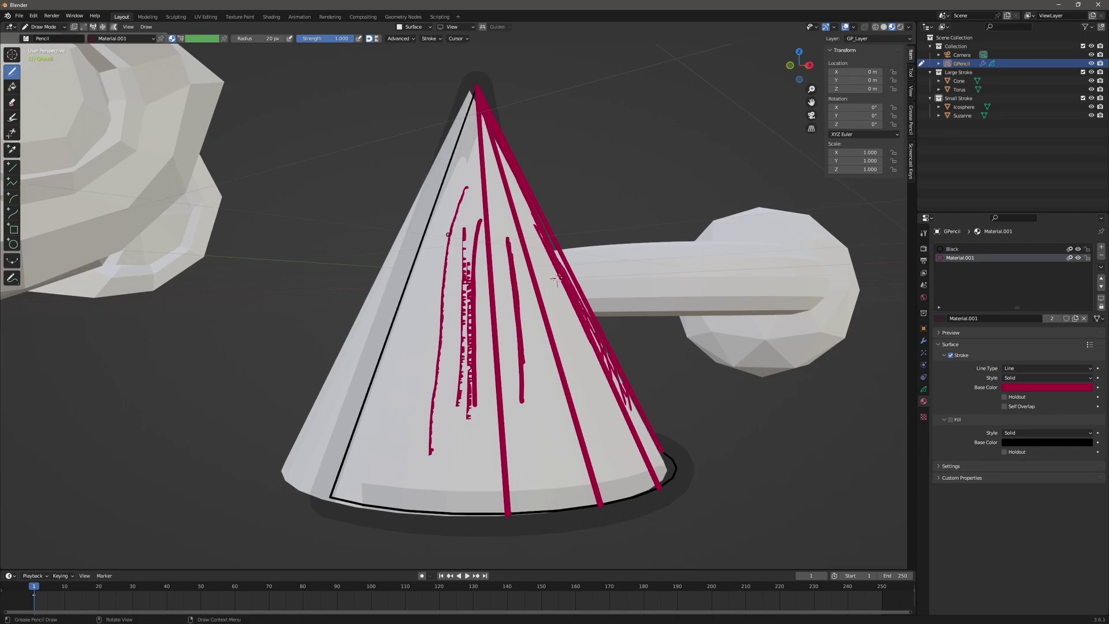
drag(520, 263, 531, 374)
mouse_move(525, 287)
mouse_down()
mouse_move(538, 369)
mouse_move(539, 339)
mouse_up()
key(ctrl+z)
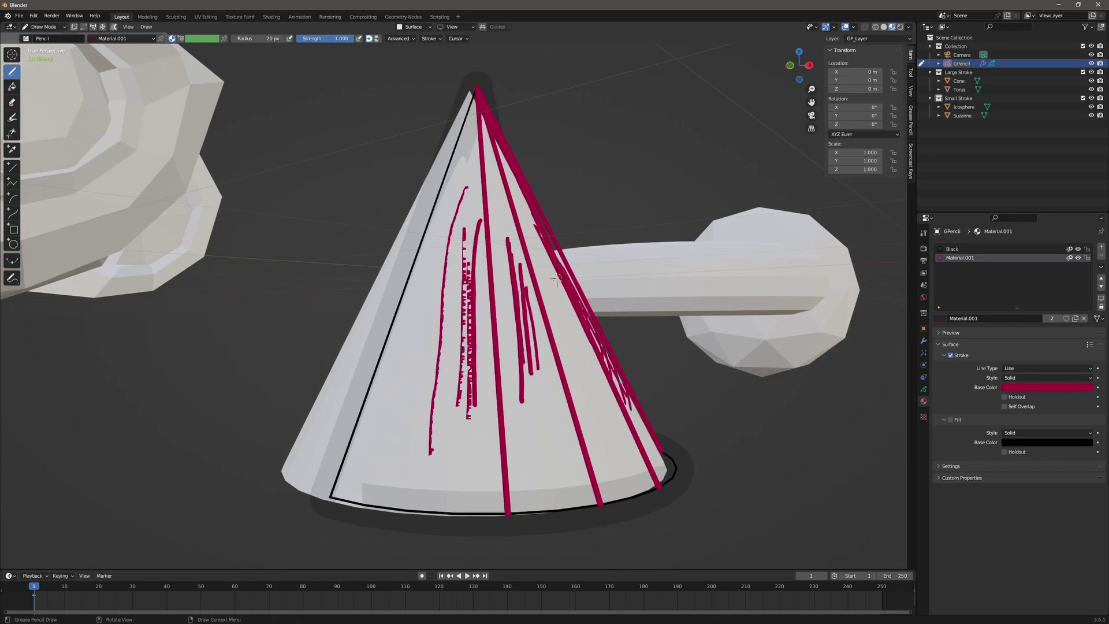